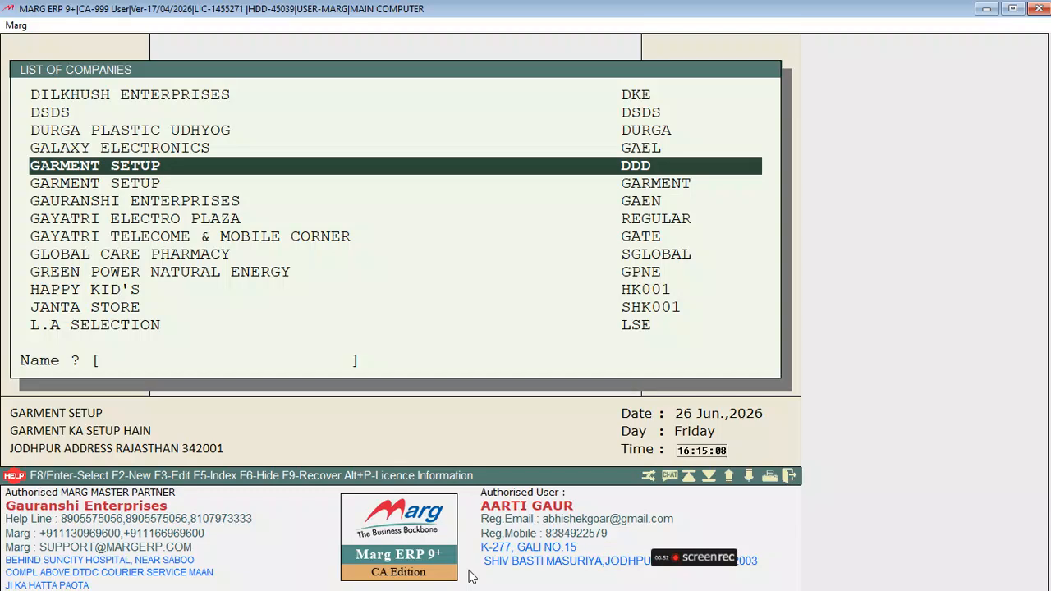
Open the GARMENT SETUP (DDD) company for year 2026-2026 and dismiss the purchase import prompt
key("Down")
key("Up")
key("Return")
key("Return")
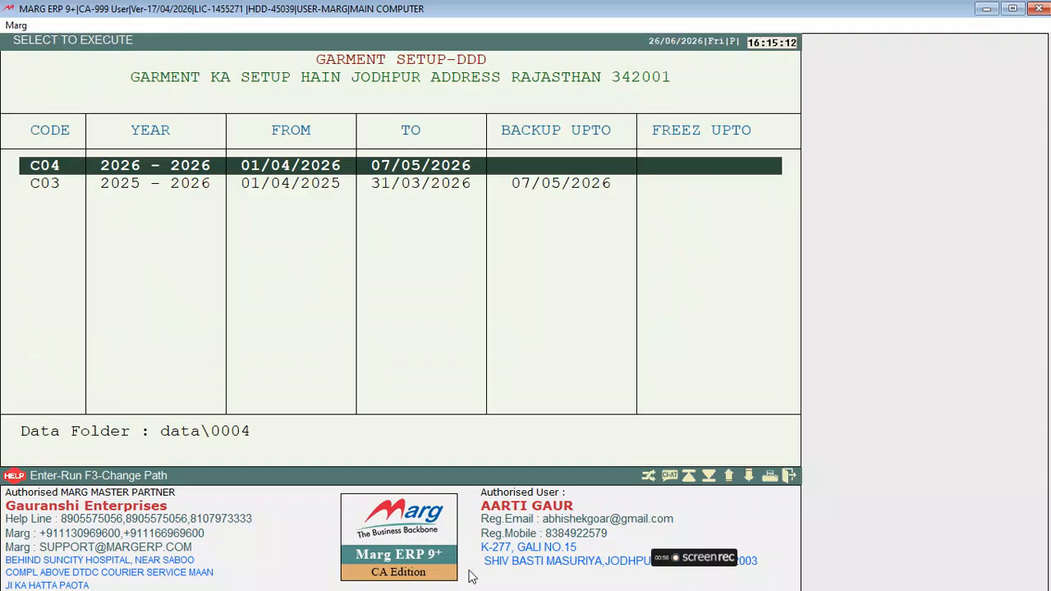
key("Return")
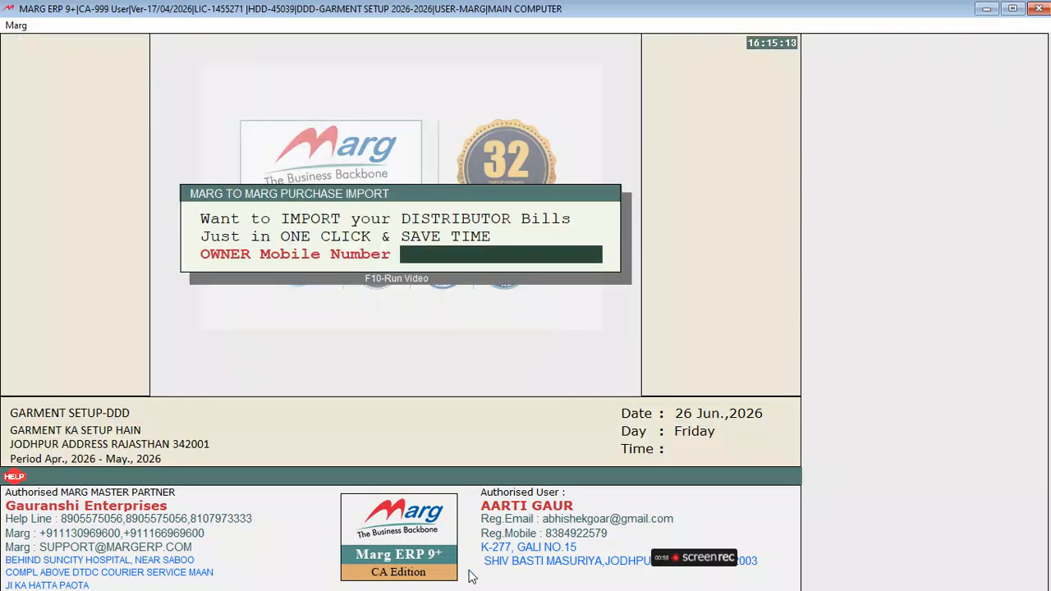
key("Escape")
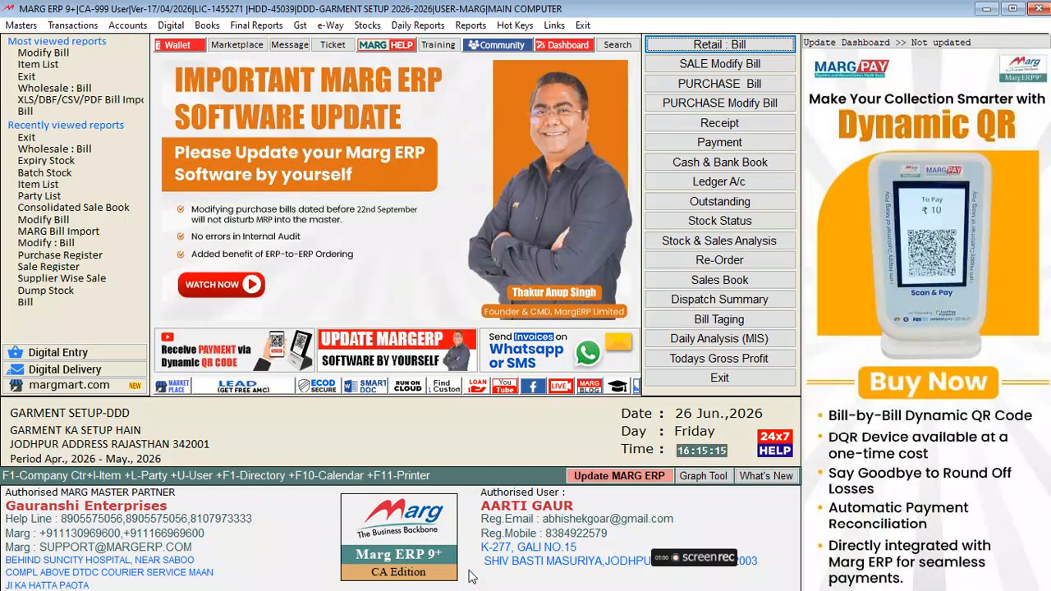
Browse the quick actions and masters menu, then refresh the figures with Update Dashboard
key("Down")
key("Down")
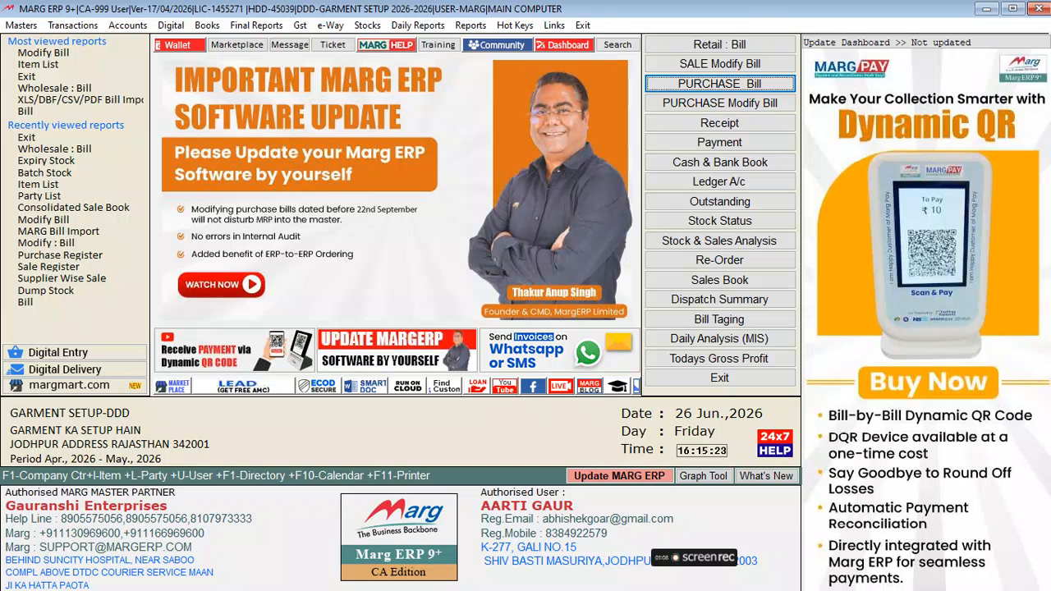
key("Down")
key("Up")
key("Up")
key("Up")
key("Down")
key("Down")
key("Down")
key("Down")
key("Down")
key("Down")
key("Down")
key("Down")
key("Down")
key("Down")
key("Down")
key("Down")
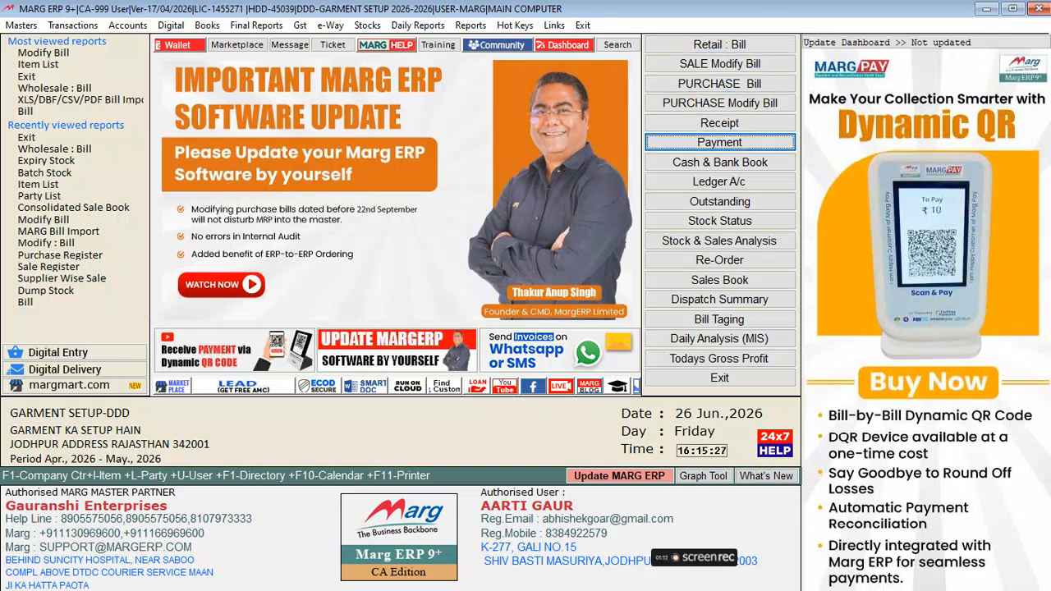
key("Down")
key("Down")
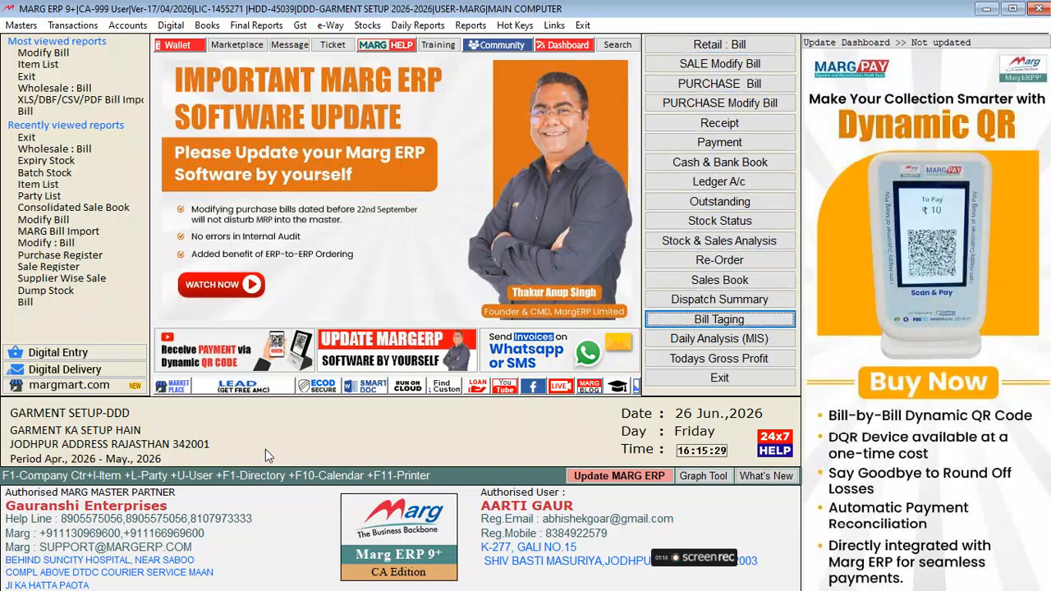
left_click(20, 25)
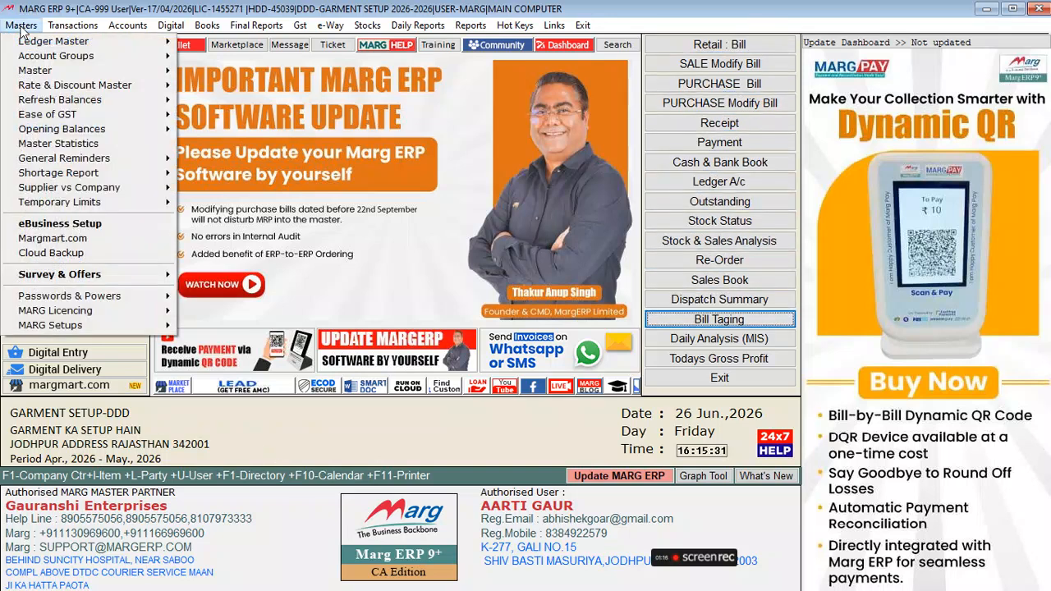
mouse_move(79, 31)
mouse_move(301, 25)
mouse_move(582, 25)
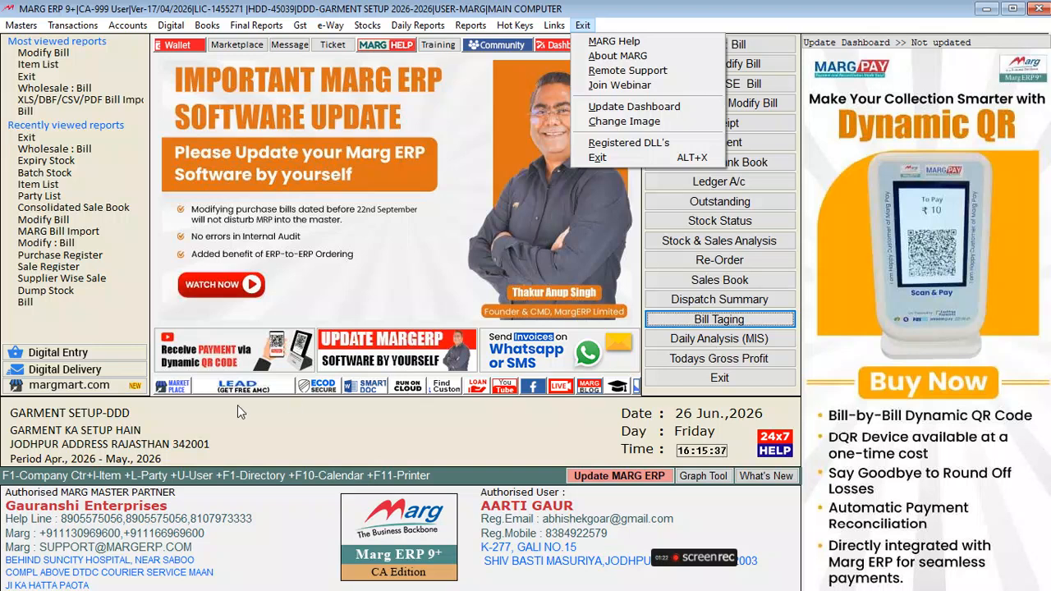
left_click(200, 431)
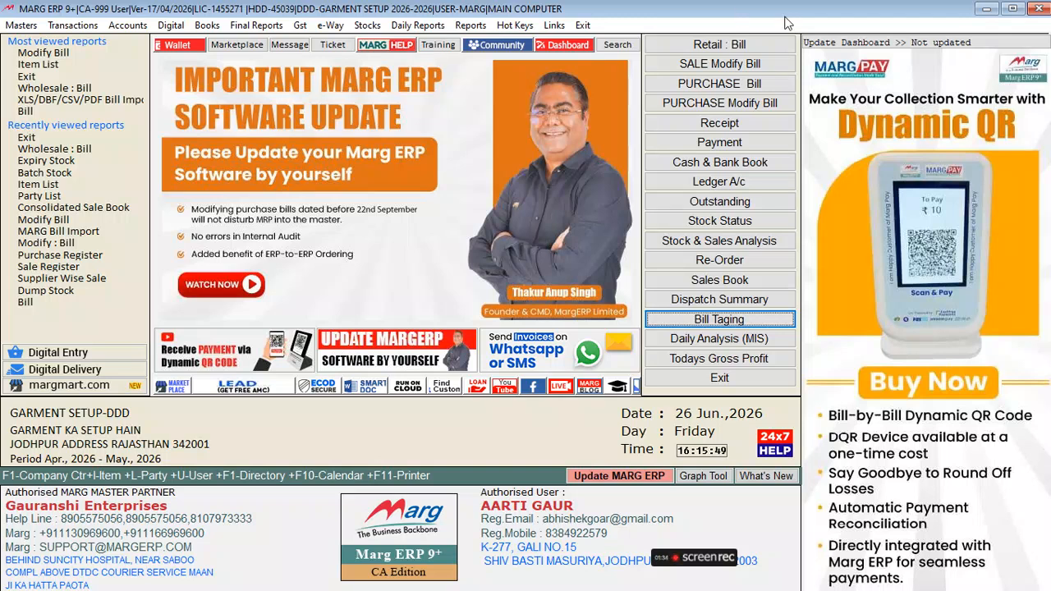
left_click(916, 39)
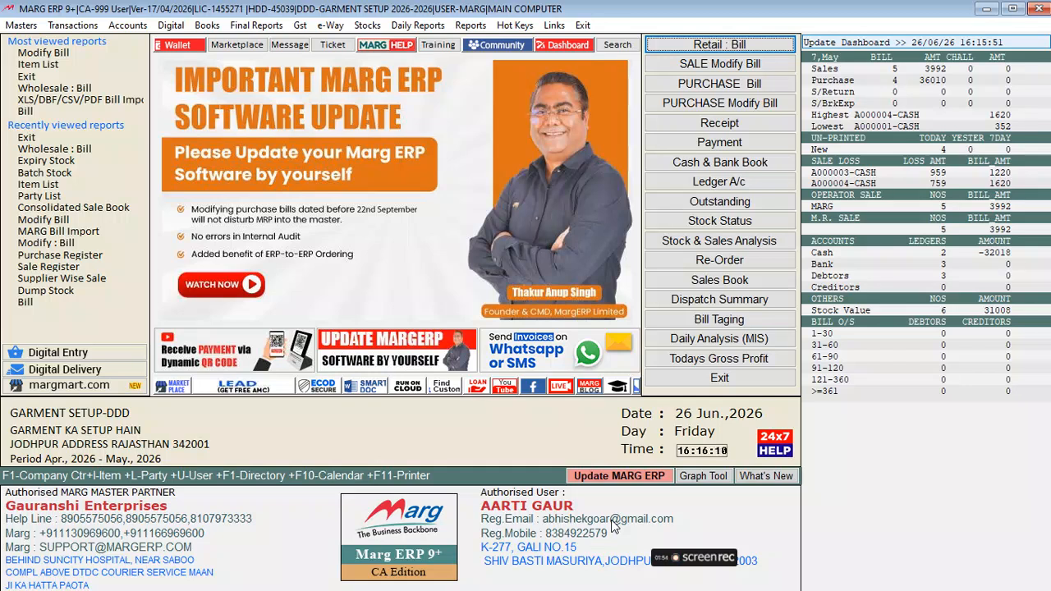
Start a purchase bill and begin a new supplier ledger under Sundry Creditors (Suppliers)
left_click(739, 84)
key("Return")
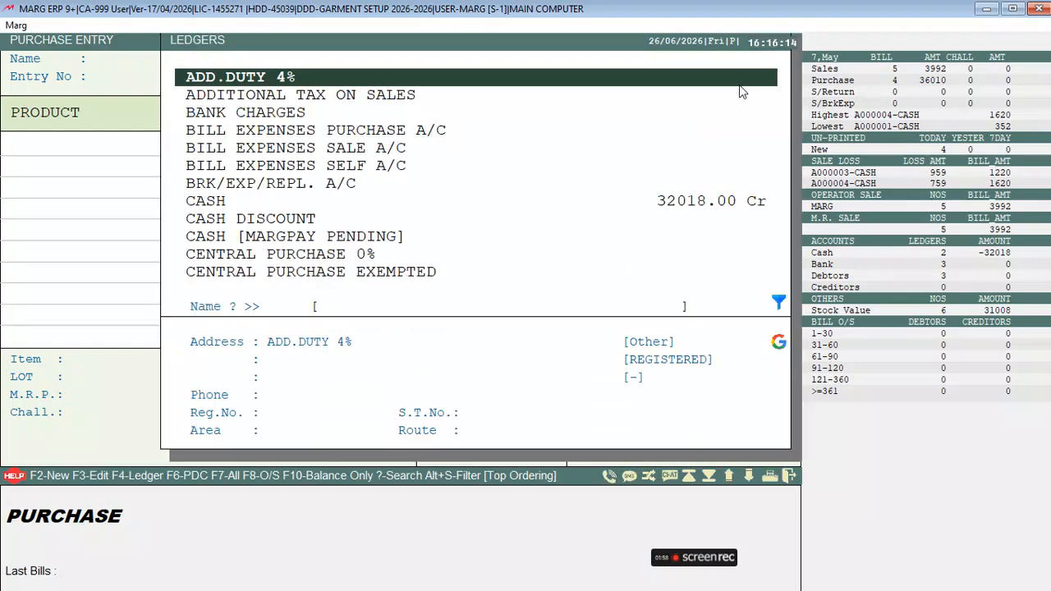
key("Escape")
key("Return")
key("F7")
key("Down")
key("Down")
key("Down")
key("Down")
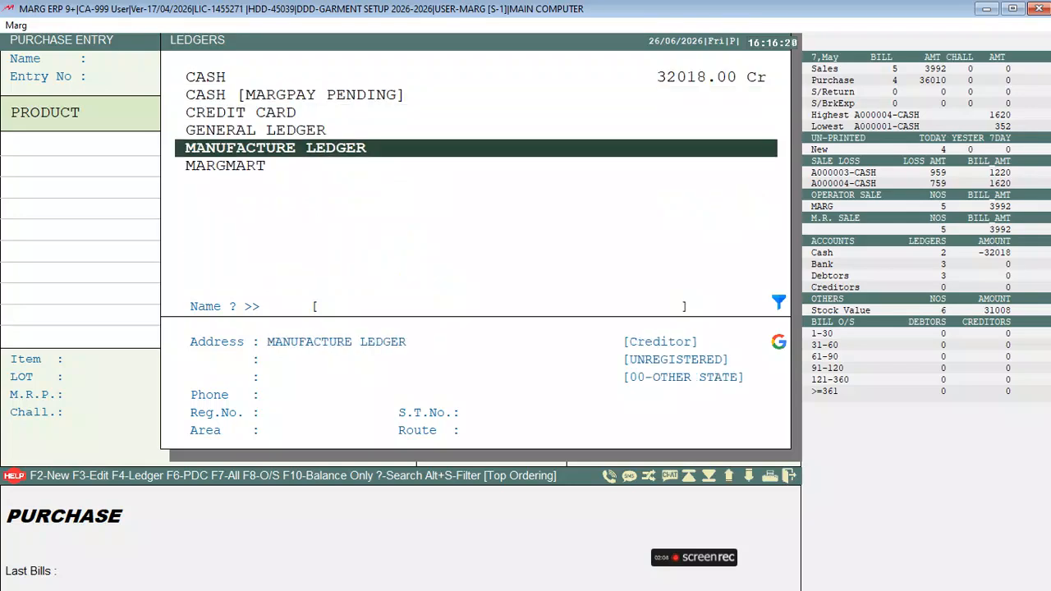
key("Return")
key("Return")
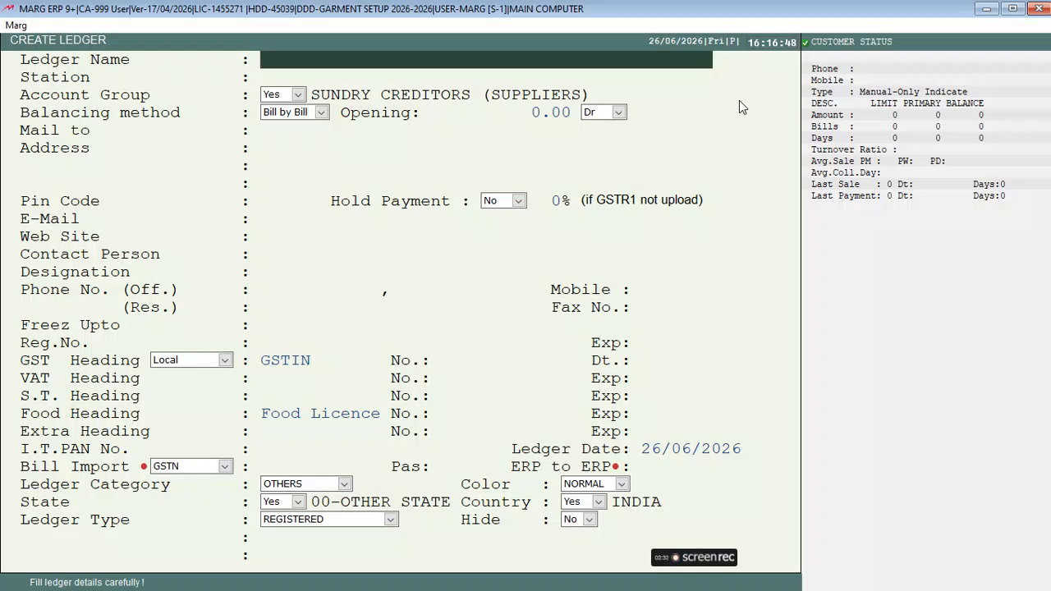
Start a new Sundry Creditors ledger named MUKESH GARMENT
key("Escape")
key("Escape")
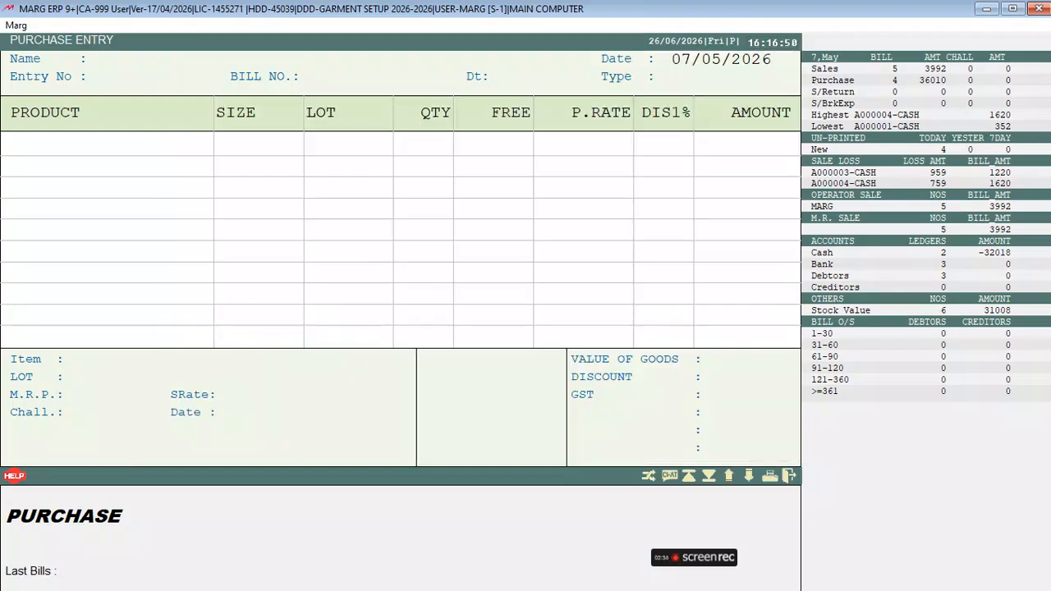
key("Return")
key("F2")
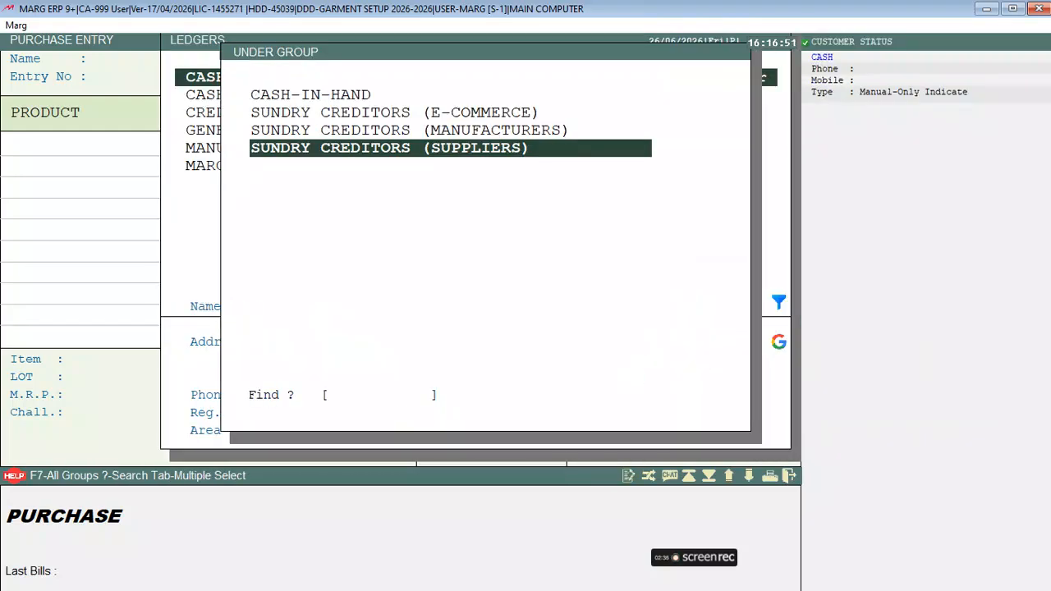
key("Return")
type("M")
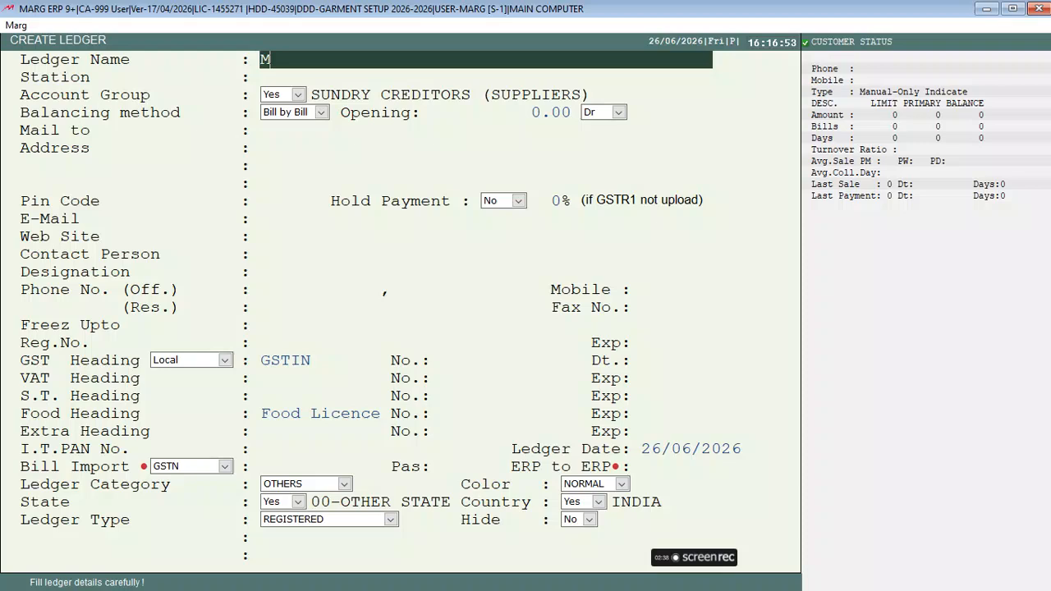
type("UKESH GARMENT")
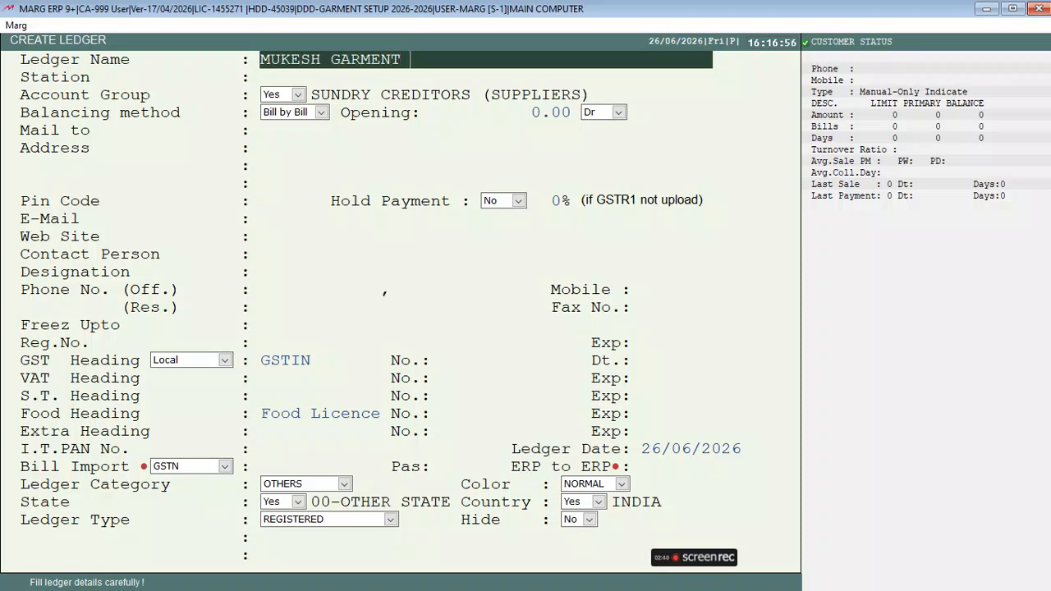
key("Return")
Enter the supplier's GSTIN, setting the state to 08-RAJASTHAN, and save the ledger
key("Return")
key("Return")
key("Return")
key("Return")
key("Return")
key("Return")
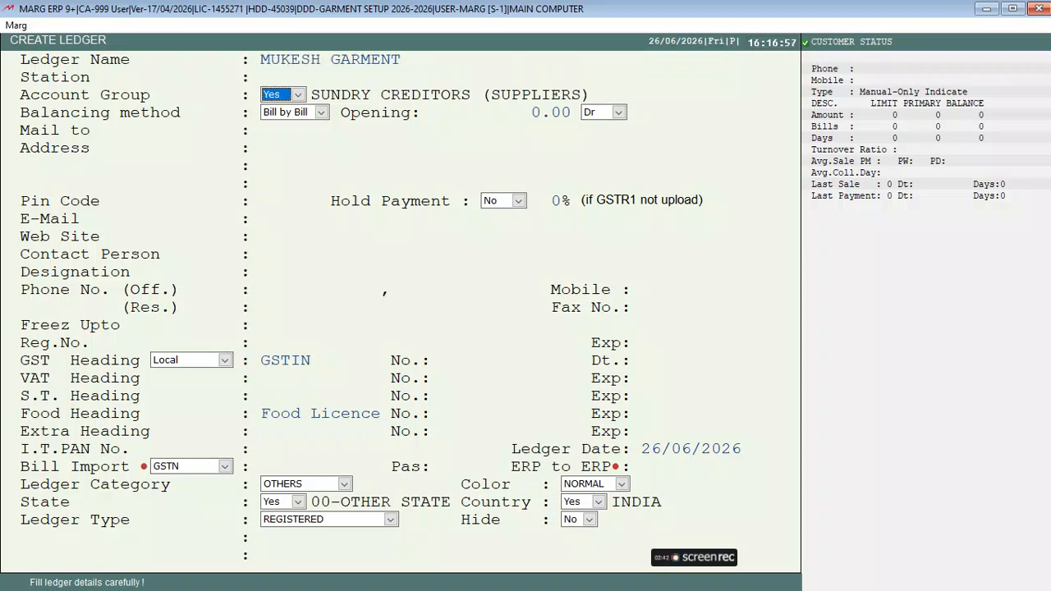
key("Return")
key("Return")
key("Return")
key("Return")
key("Return")
key("Return")
key("Return")
key("Return")
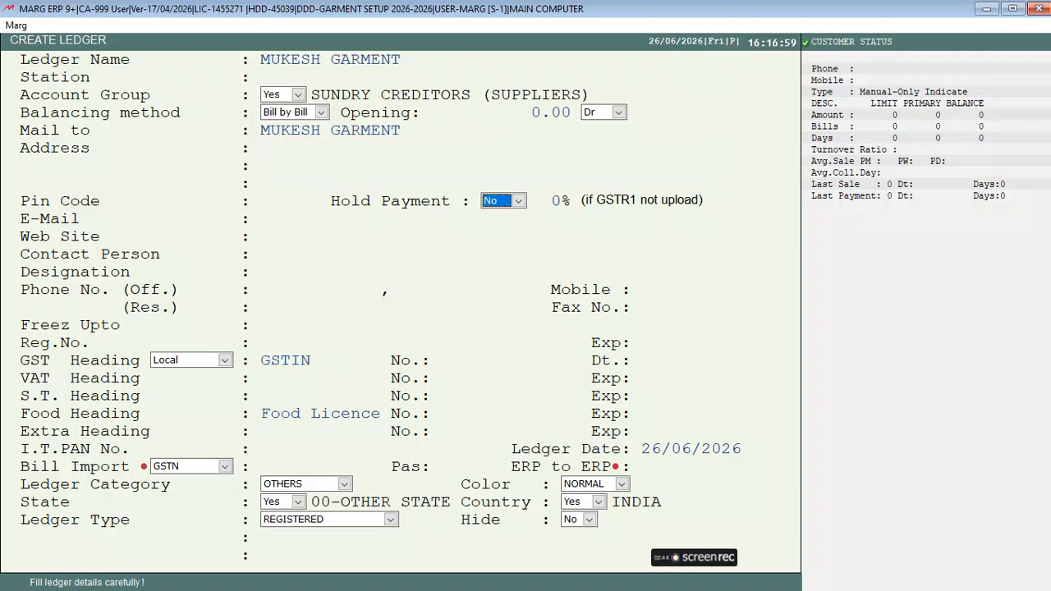
key("Return")
key("Return")
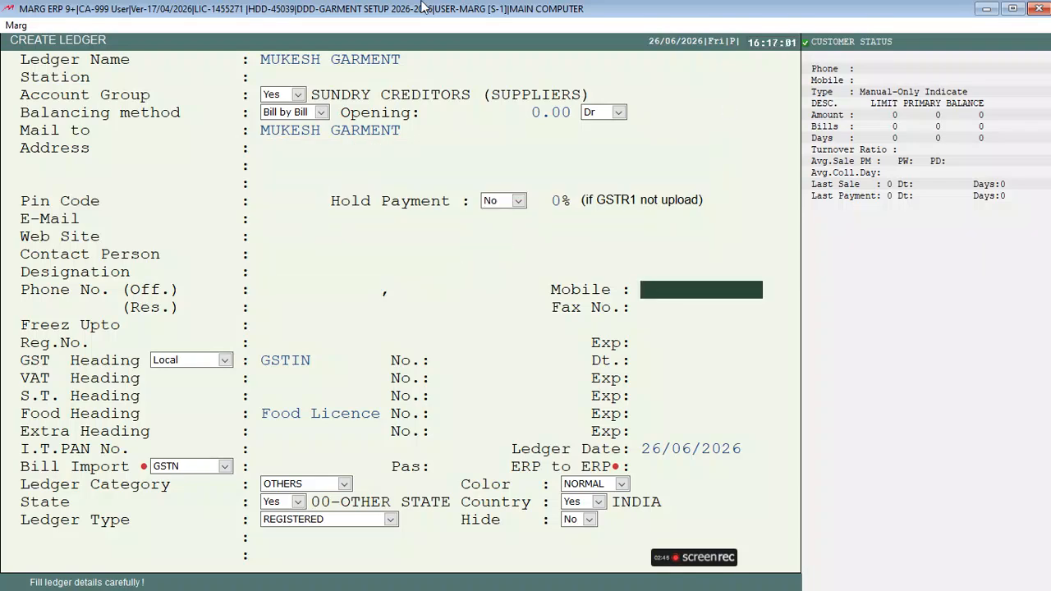
key("Return")
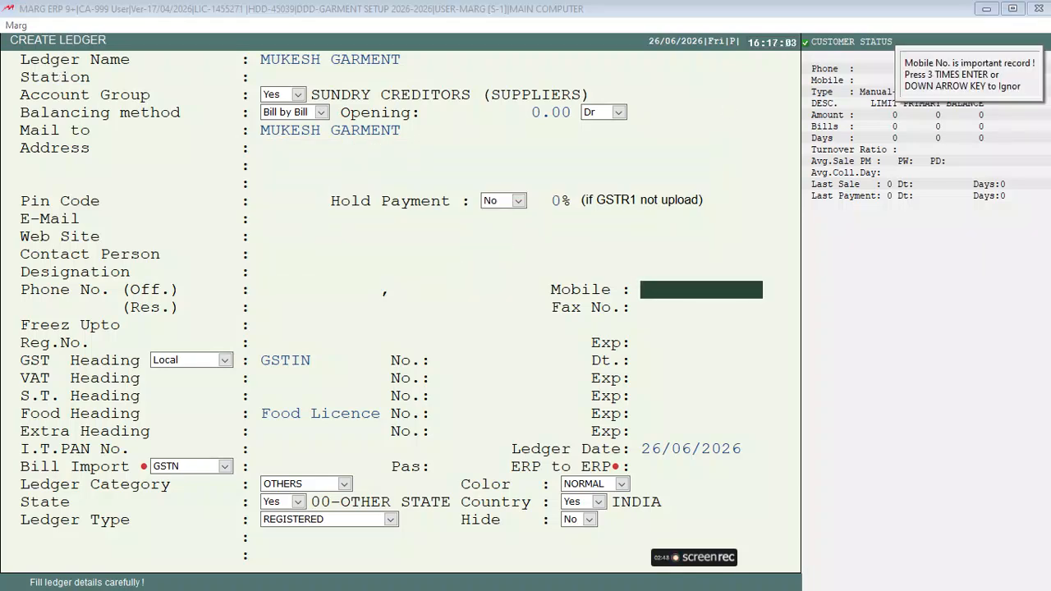
key("Return")
key("Return")
key("Return")
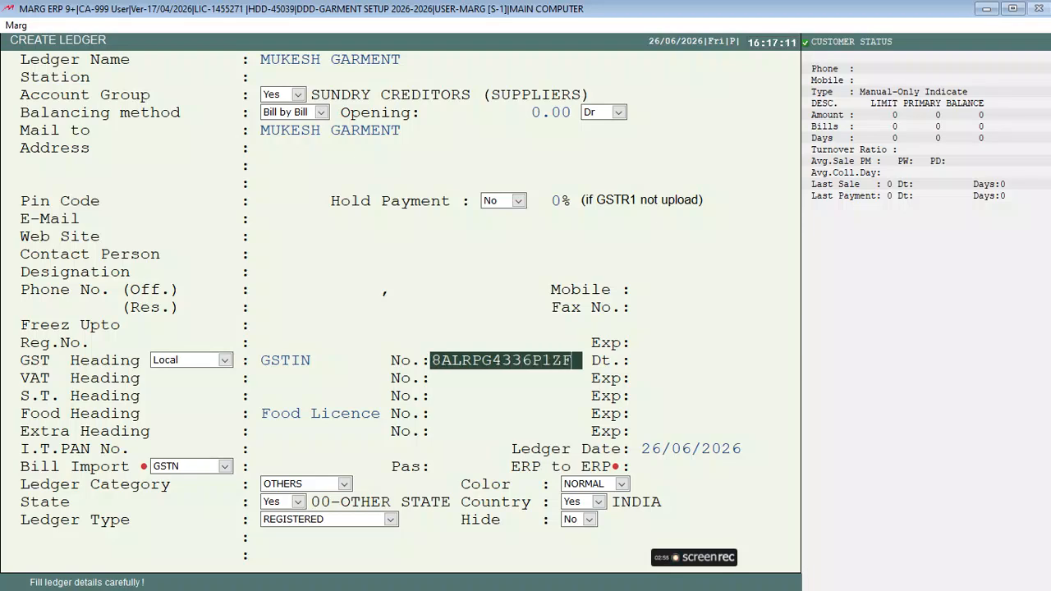
key("Return")
key("Return")
key("Return")
key("Return")
key("Return")
key("Return")
key("Return")
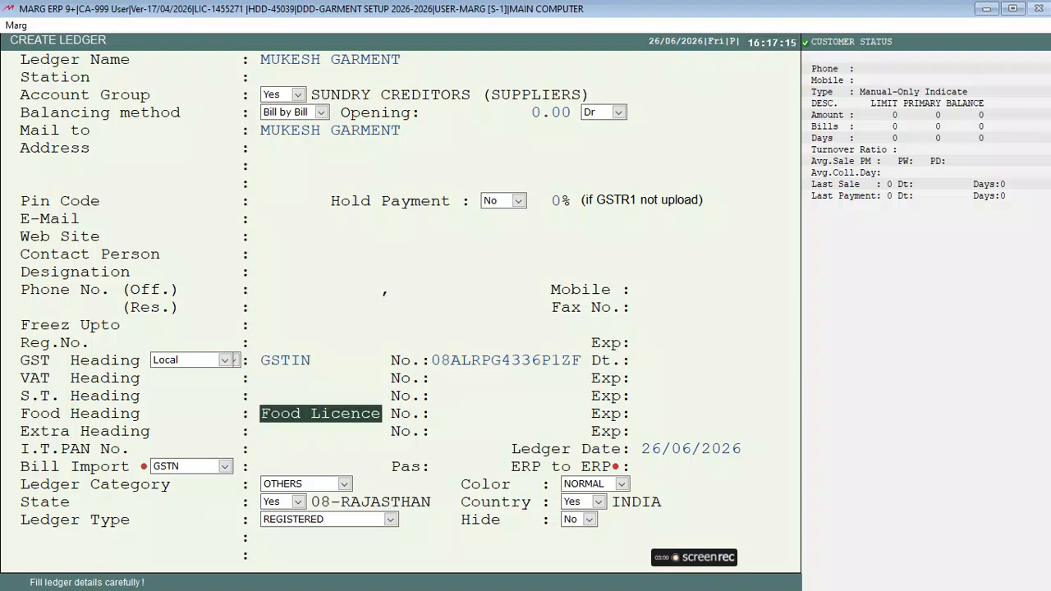
key("Page_Down")
key("Escape")
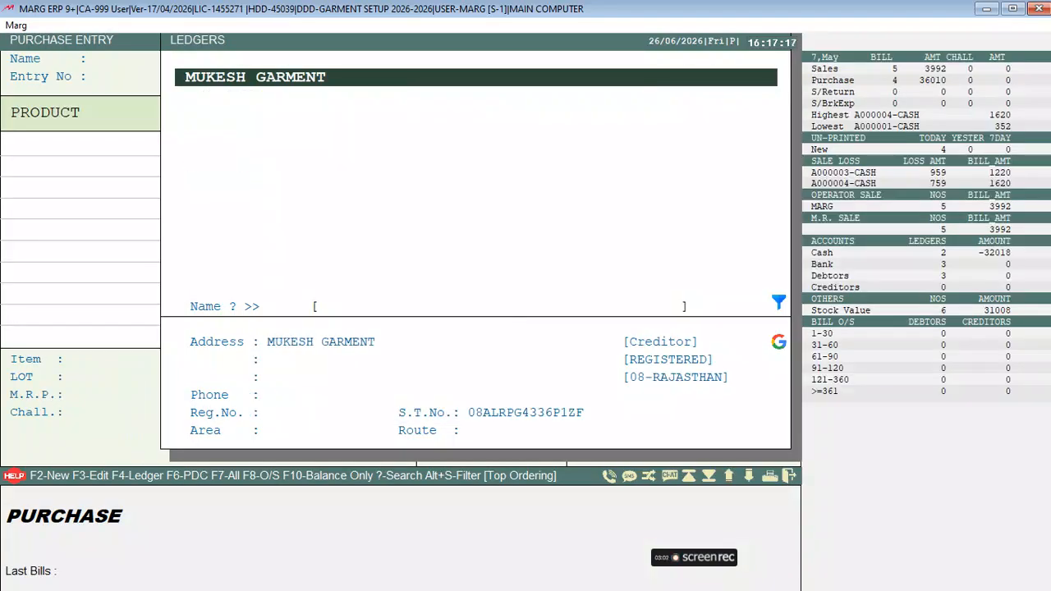
Select MUKESH GARMENT as supplier, enter the supplier's bill number, and keep the bill on CREDIT
key("Return")
key("Escape")
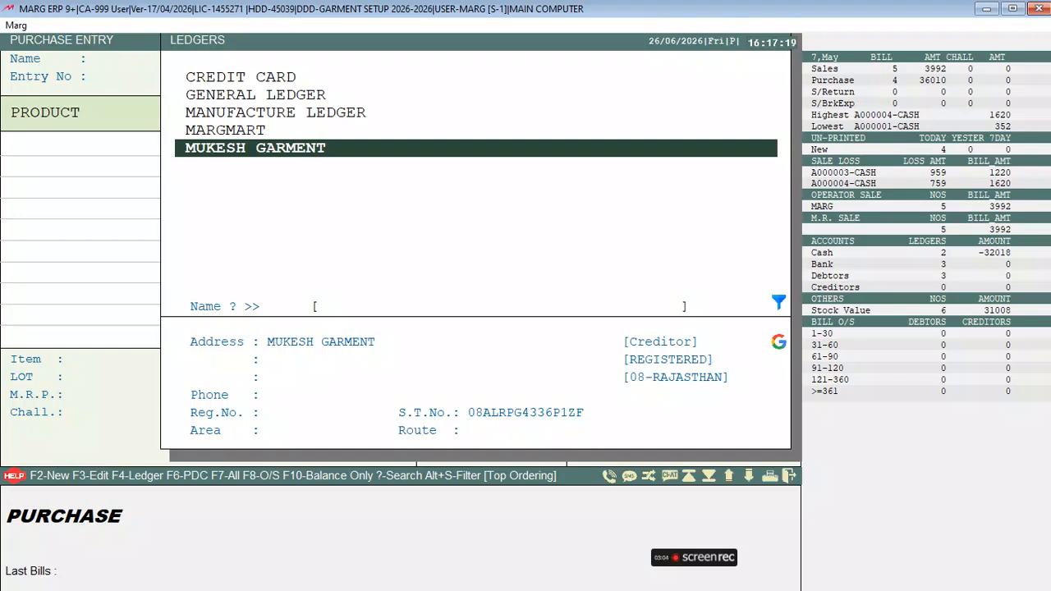
key("Escape")
key("Return")
key("Return")
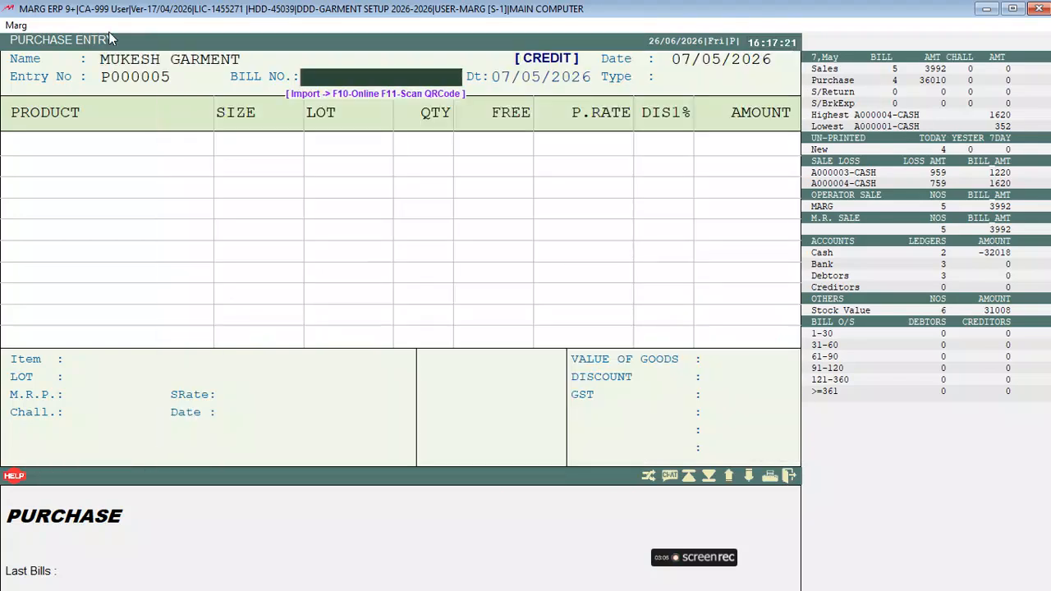
type("24234324")
key("Return")
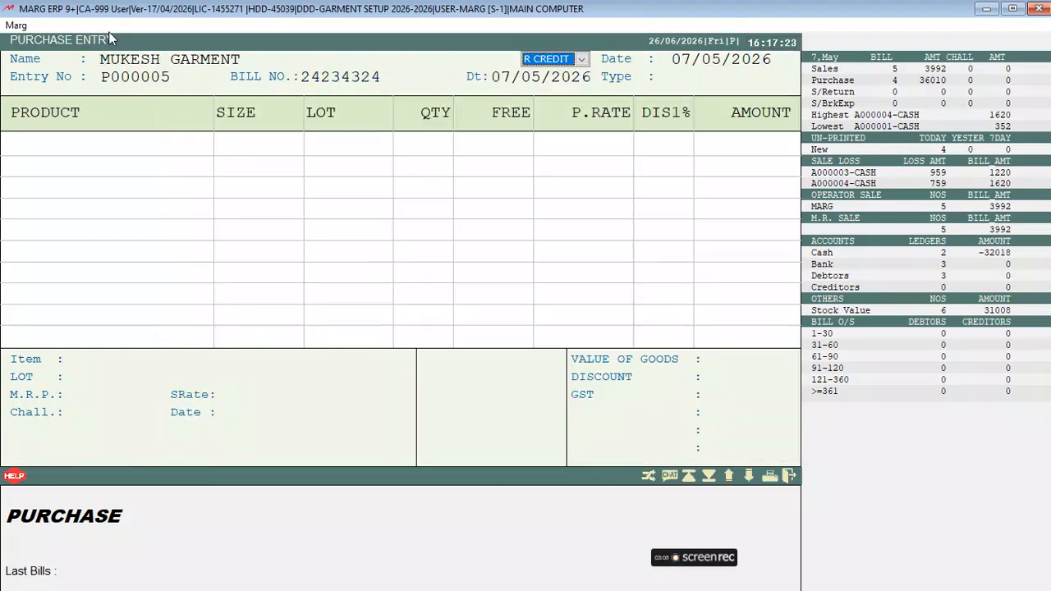
key("Return")
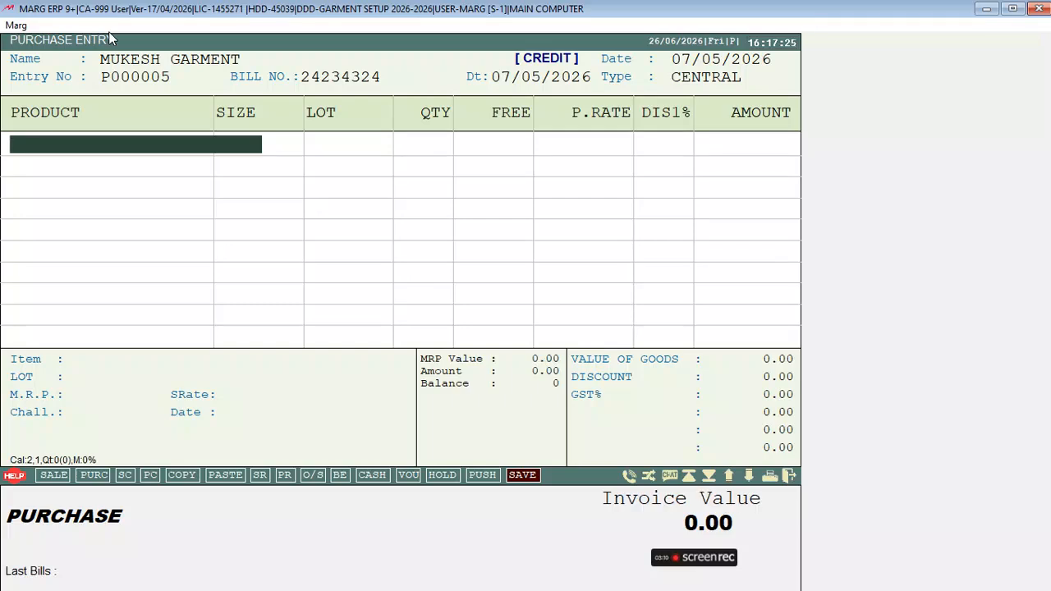
key("Return")
Browse the items list on the first product row and start a new product
key("Down")
key("Down")
key("Down")
key("Up")
key("Up")
key("Down")
key("Down")
key("Up")
key("Up")
key("Down")
key("Down")
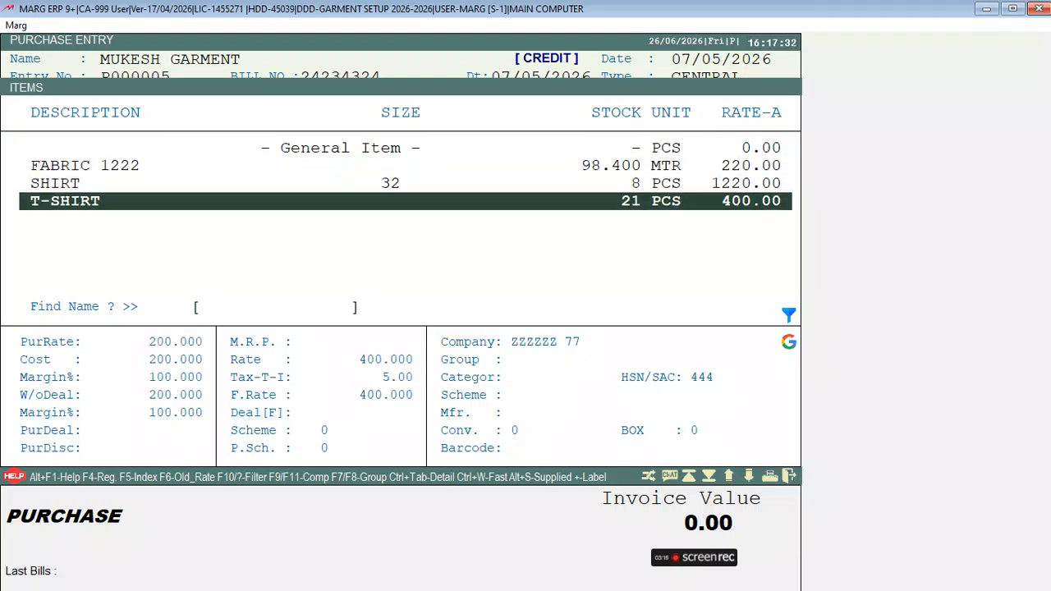
key("F2")
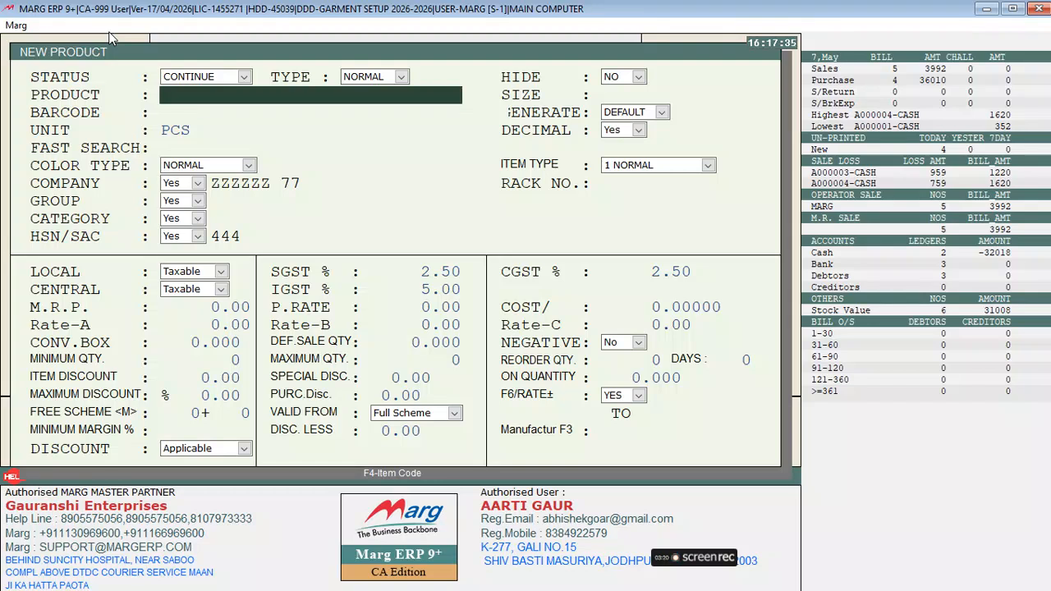
Create and save the product PANT with size 32
type("PANT")
key("Return")
type("32")
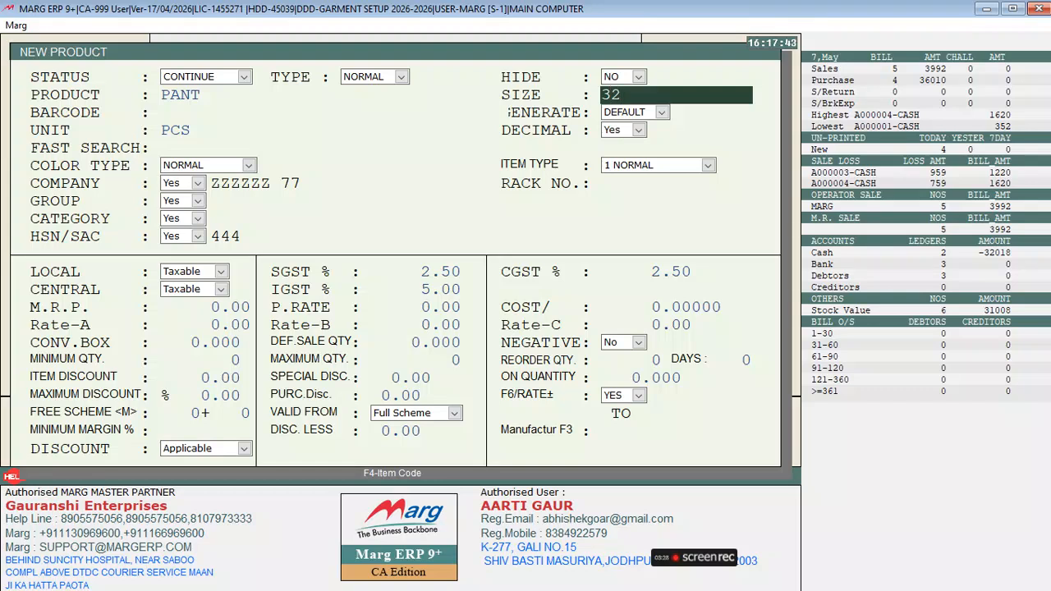
key("Return")
key("Return")
key("Return")
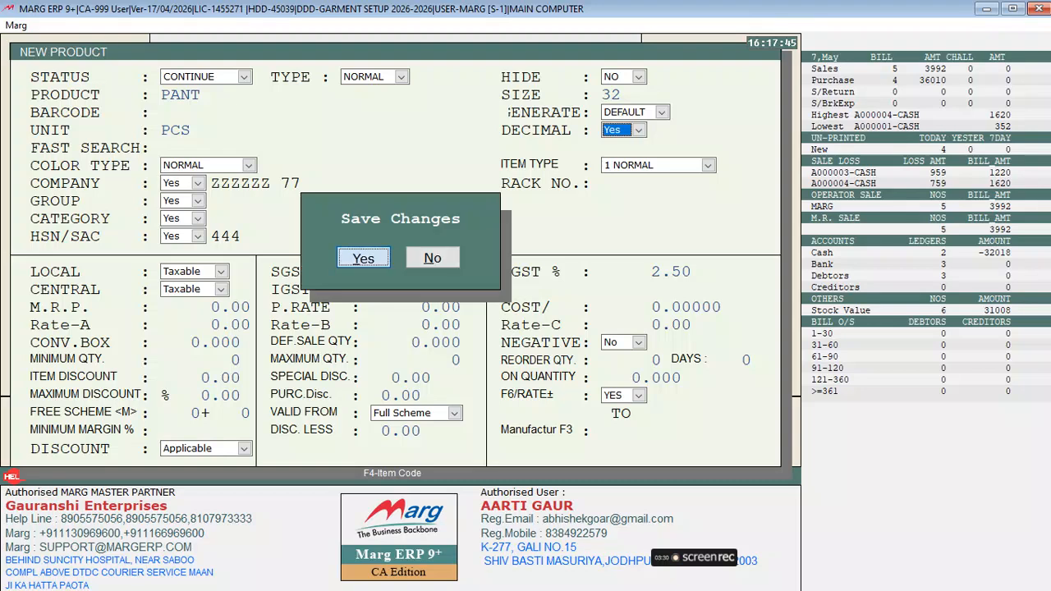
key("Return")
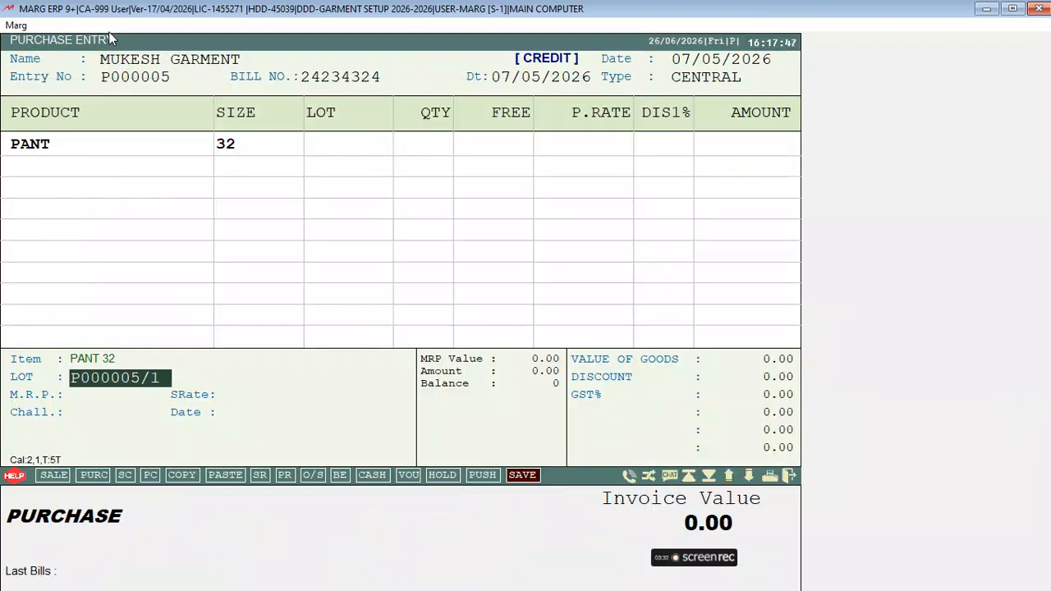
key("Return")
Enter PANT on the bill as 10 pieces at purchase rate 400
type("100")
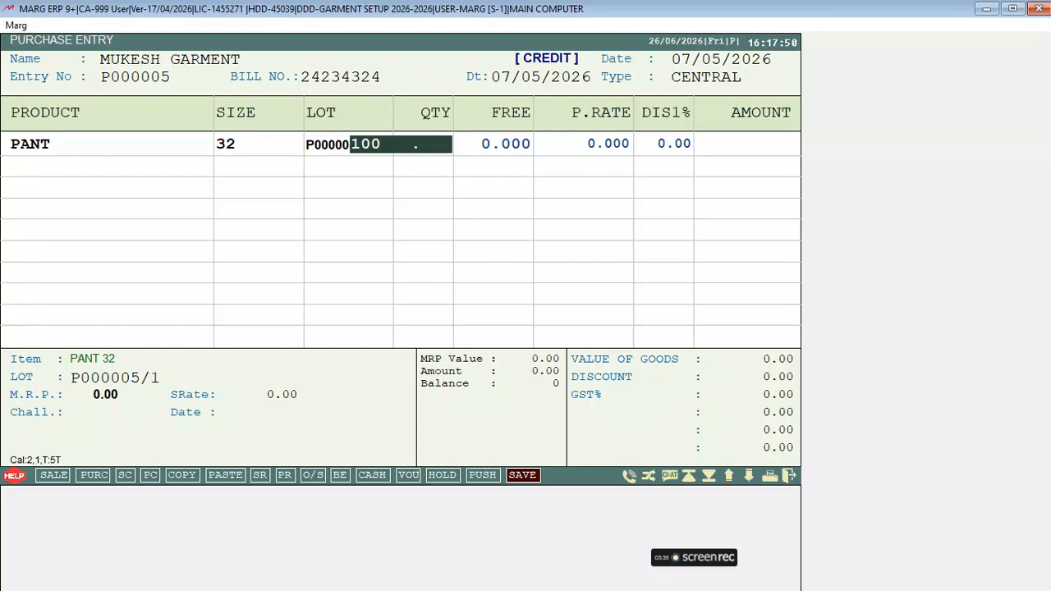
key("Return")
key("Return")
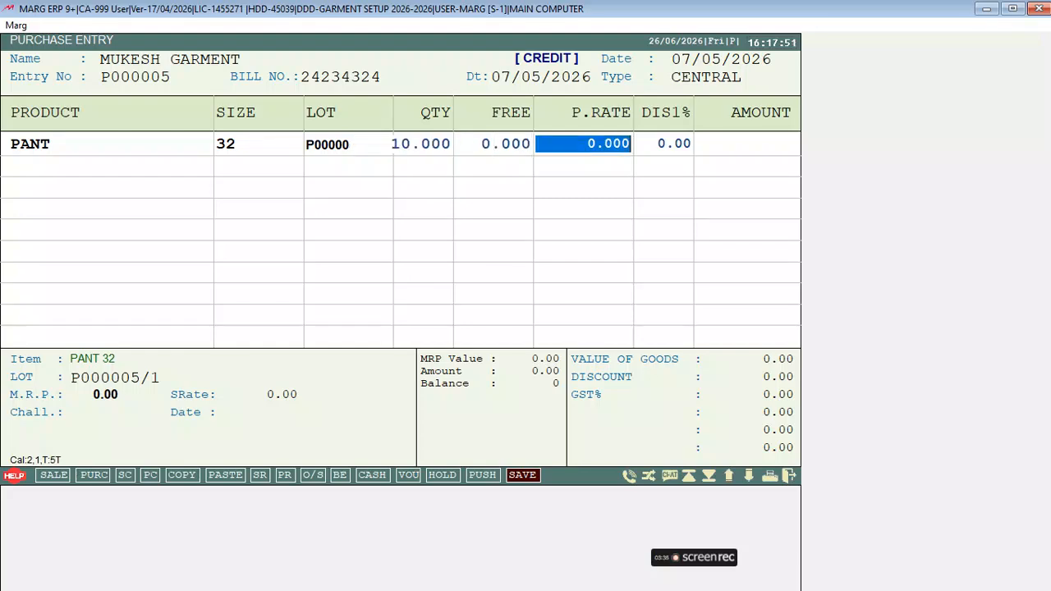
type("400      .")
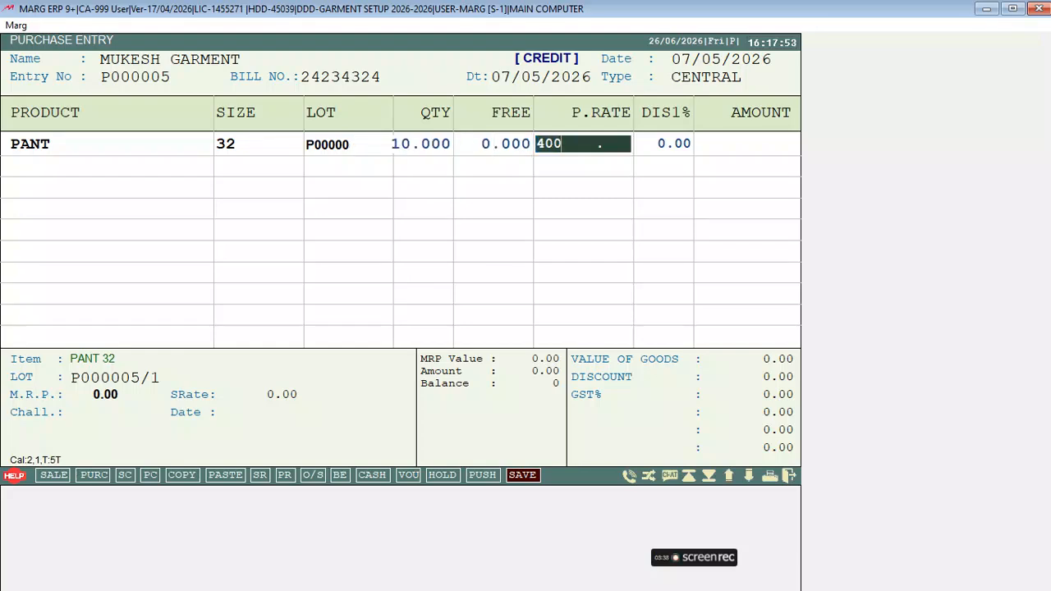
key("Return")
key("Return")
key("Return")
key("Return")
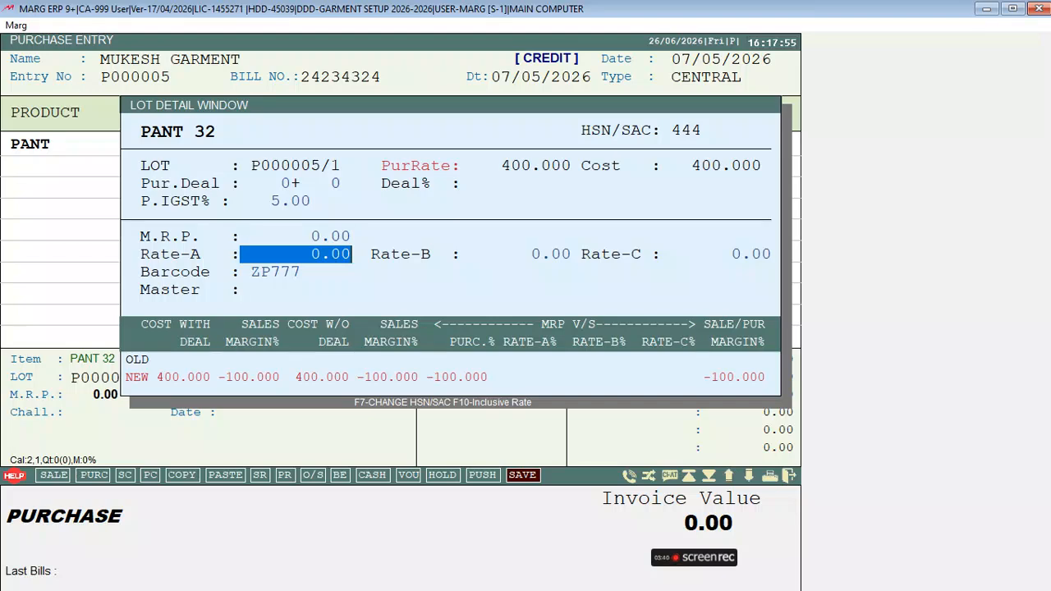
key("Up")
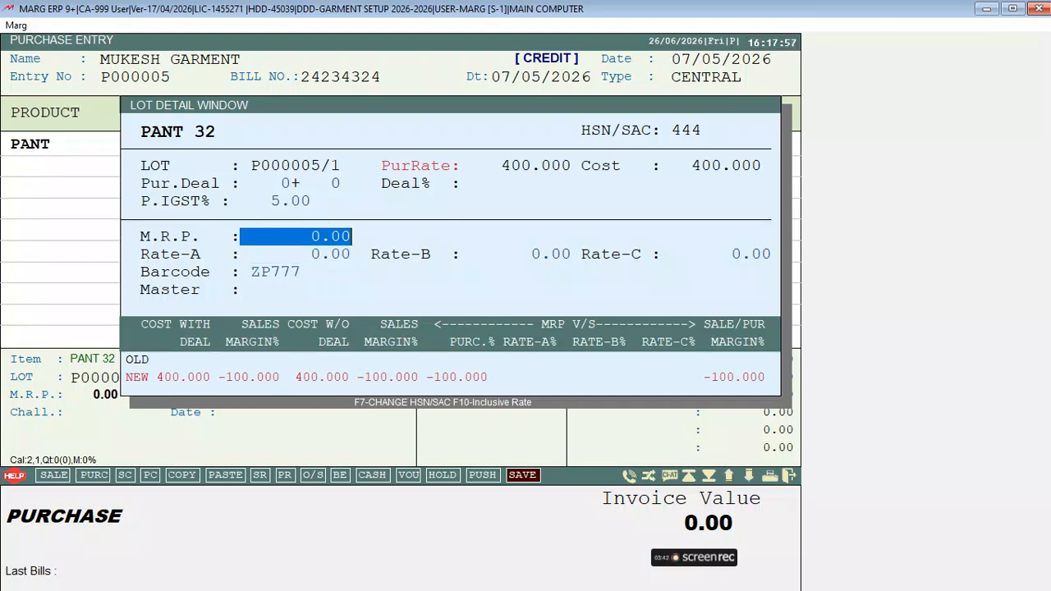
Set Rate-A to 650 for the PANT 32 lot, keeping barcode ZP777, completing the 4200.00 line
key("Return")
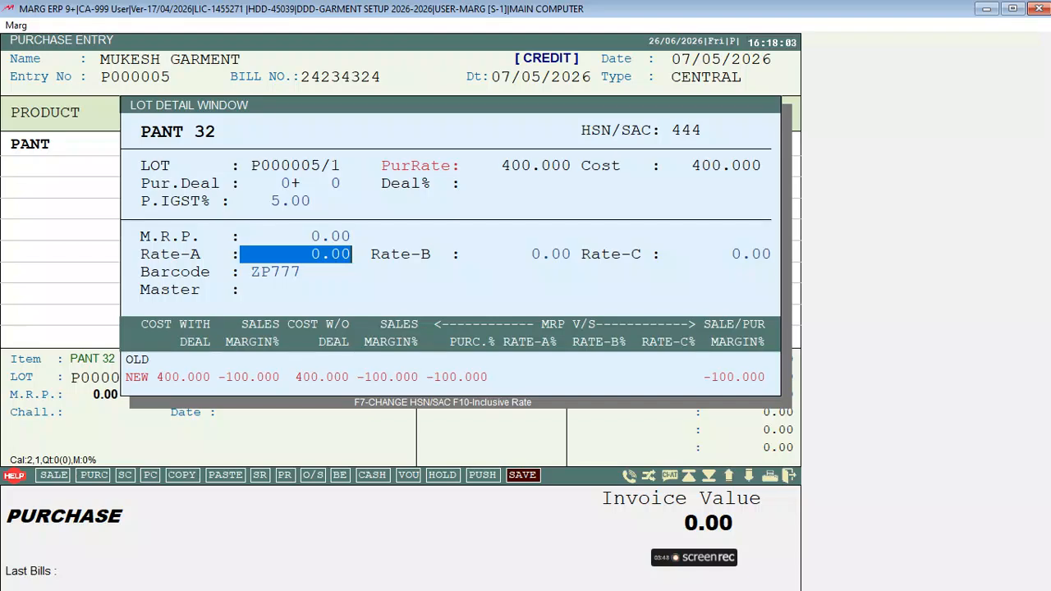
type("650")
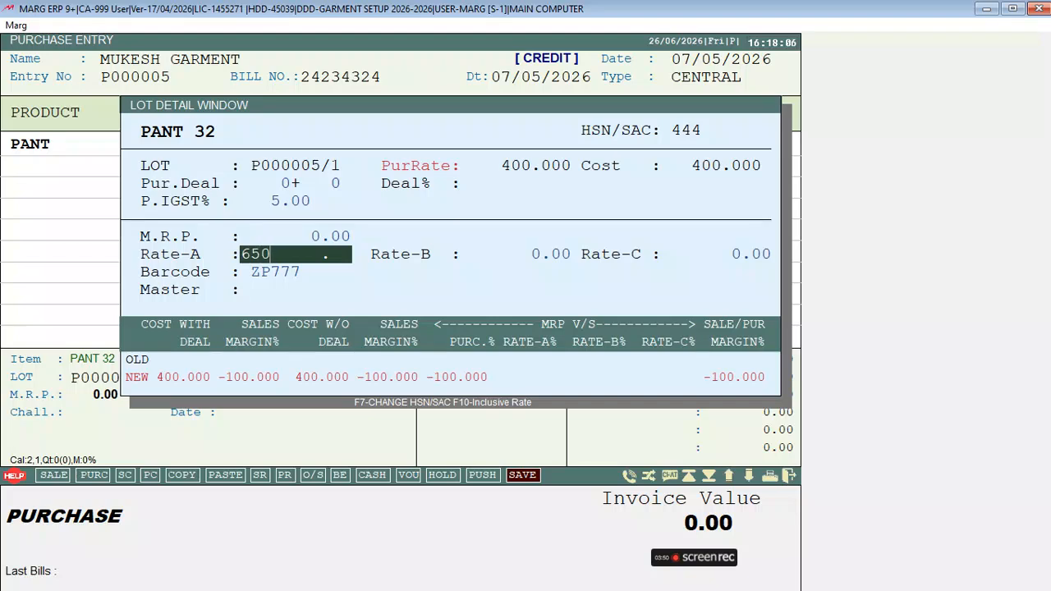
key("Return")
key("Return")
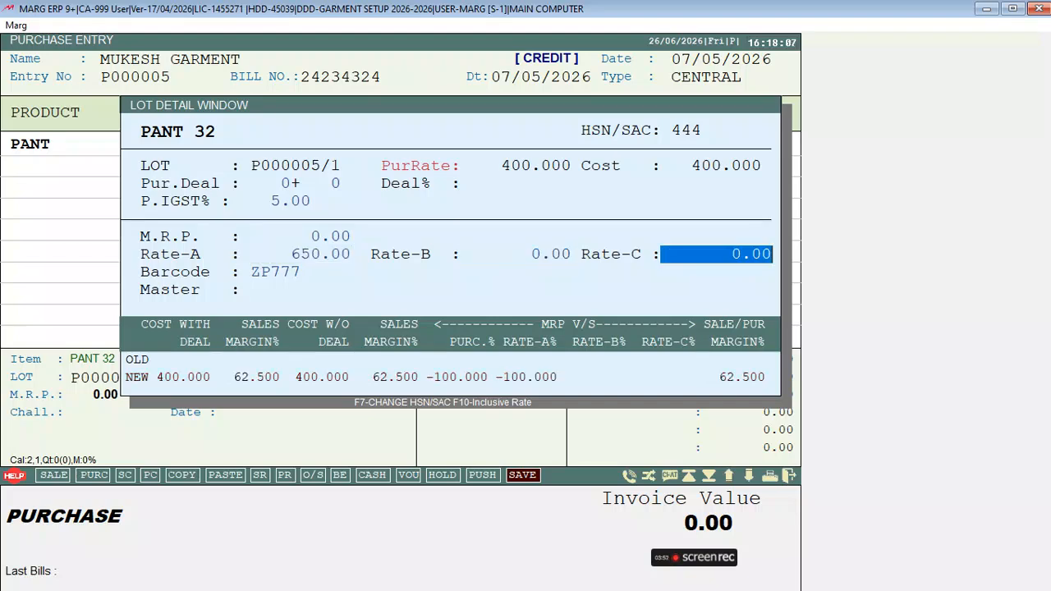
key("Return")
key("shift+Right")
key("shift+Right")
key("shift+Right")
key("shift+Right")
key("shift+Right")
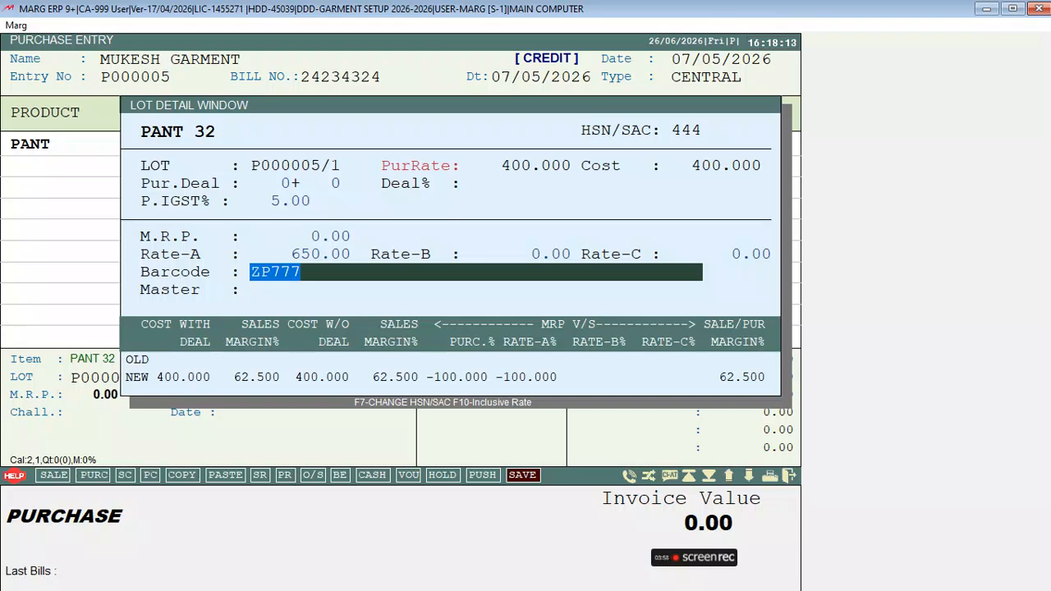
key("Return")
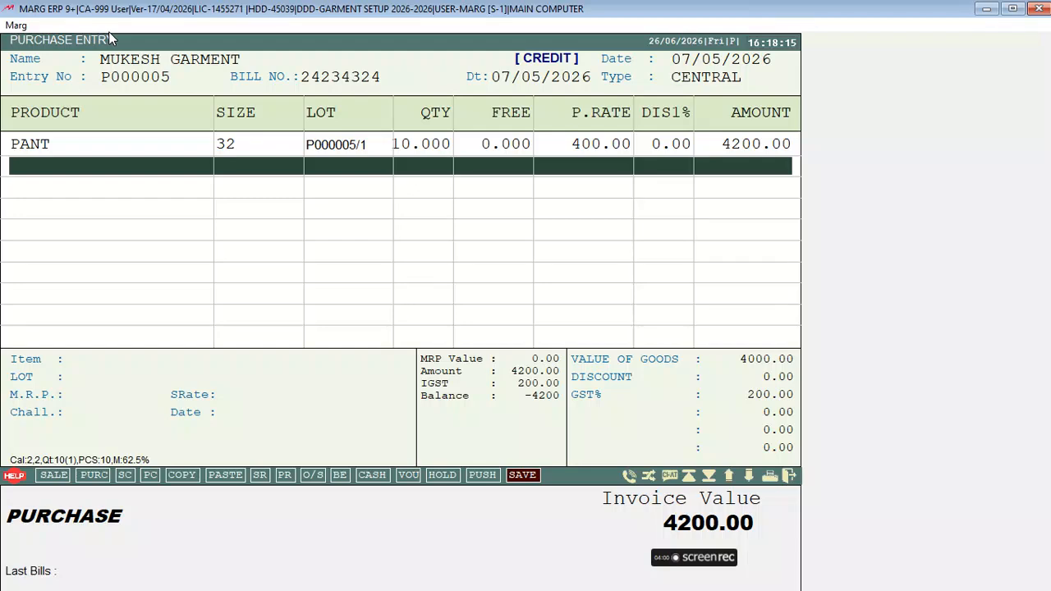
Add T-SHIRT on lot P000005/2: 4 pieces at purchase rate 220 with Rate-A 440
key("Return")
key("Down")
key("Down")
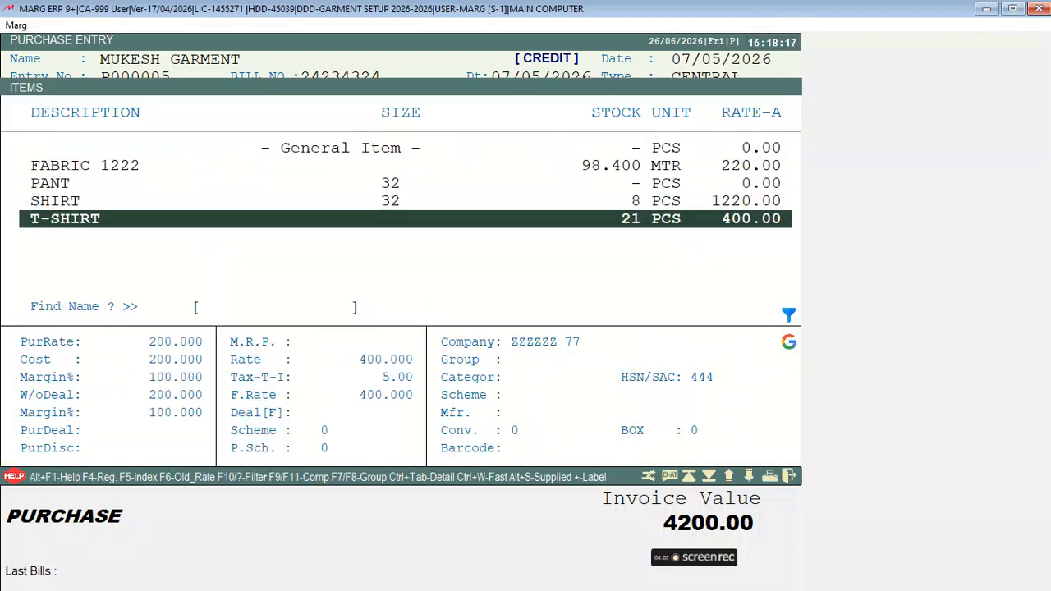
key("Return")
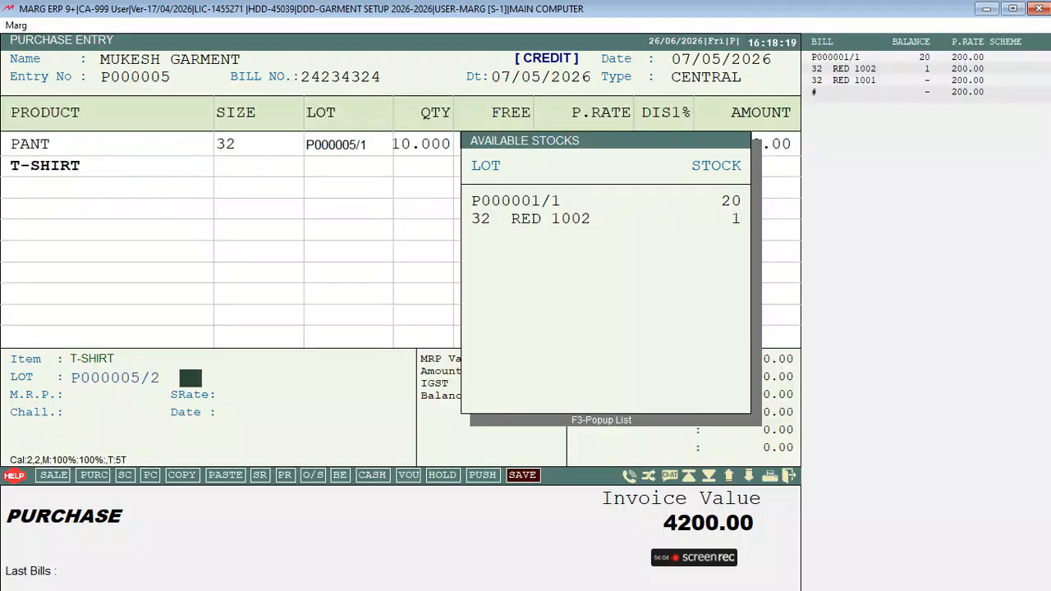
key("Return")
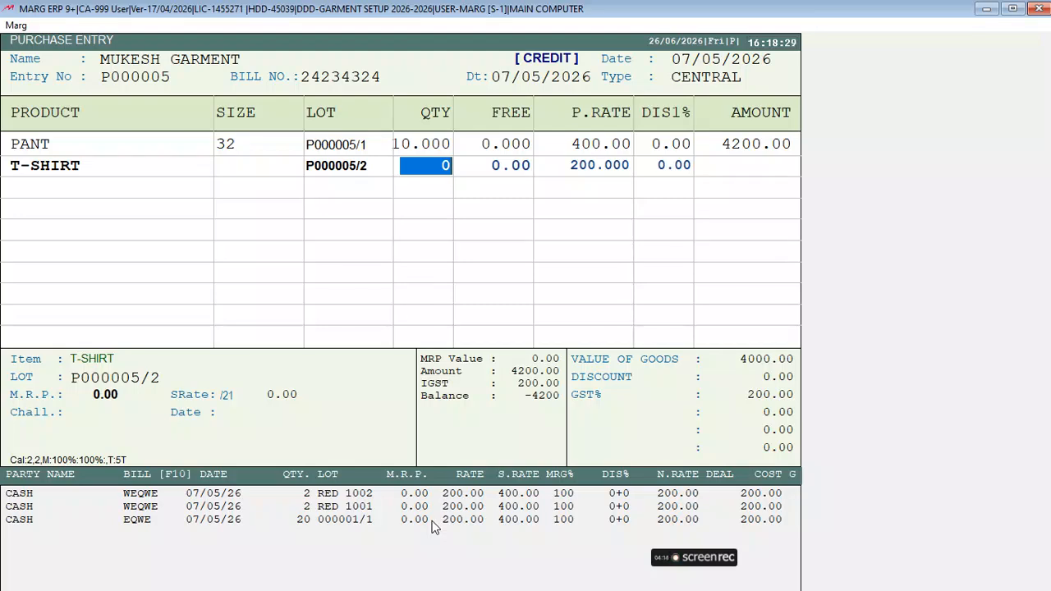
type("4")
key("Return")
key("Return")
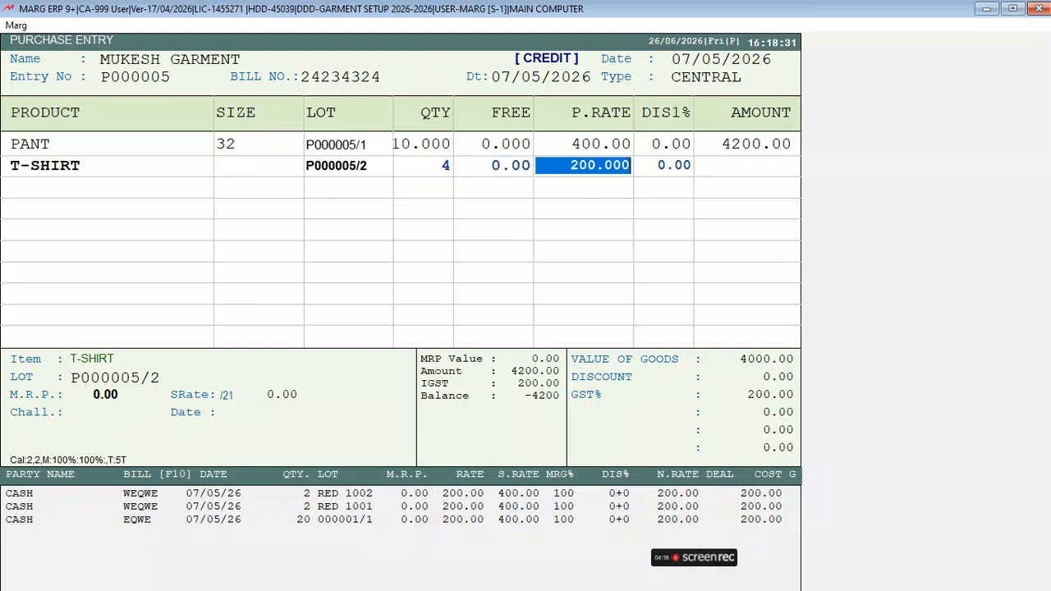
type("220 .")
key("Return")
key("Return")
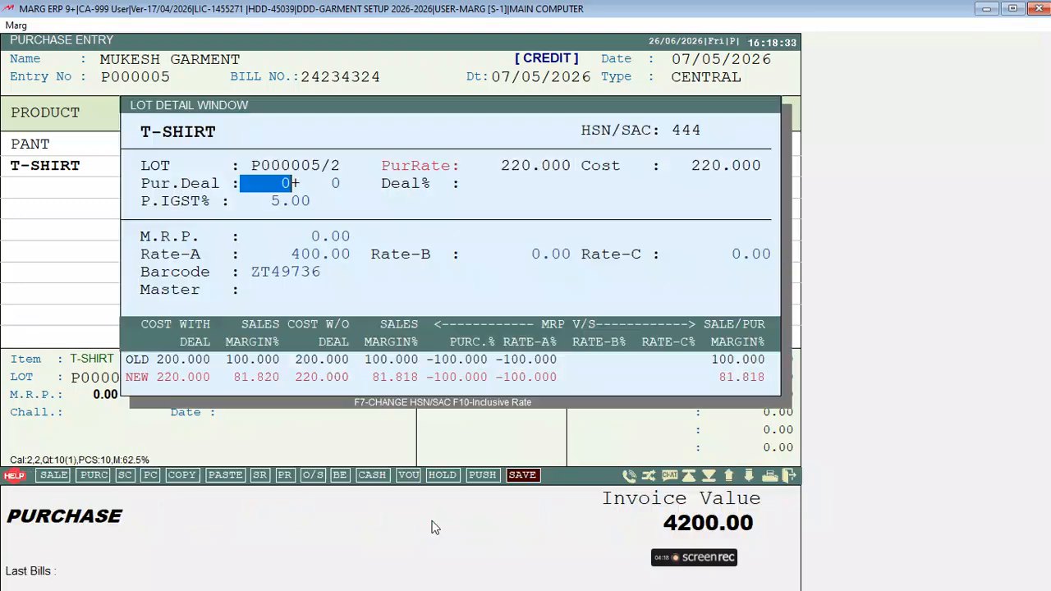
key("Return")
key("Return")
type("440")
key("Return")
key("Return")
key("Return")
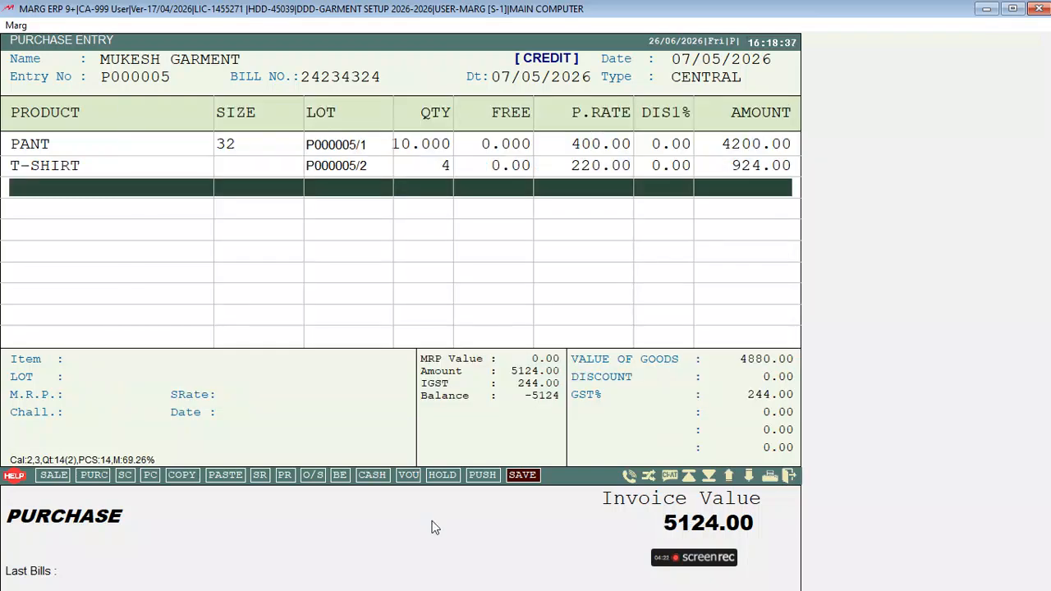
Pass the discount, charges, bill levies and bill details to finish the 5124.00 bill
key("Escape")
key("Return")
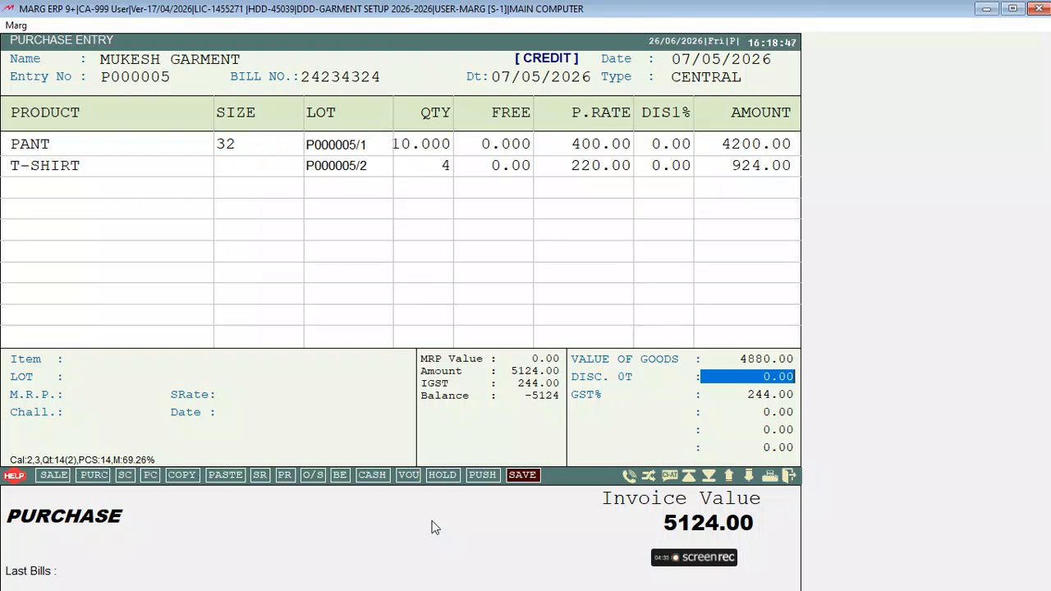
key("Return")
key("Escape")
key("Return")
key("Return")
key("Return")
key("Return")
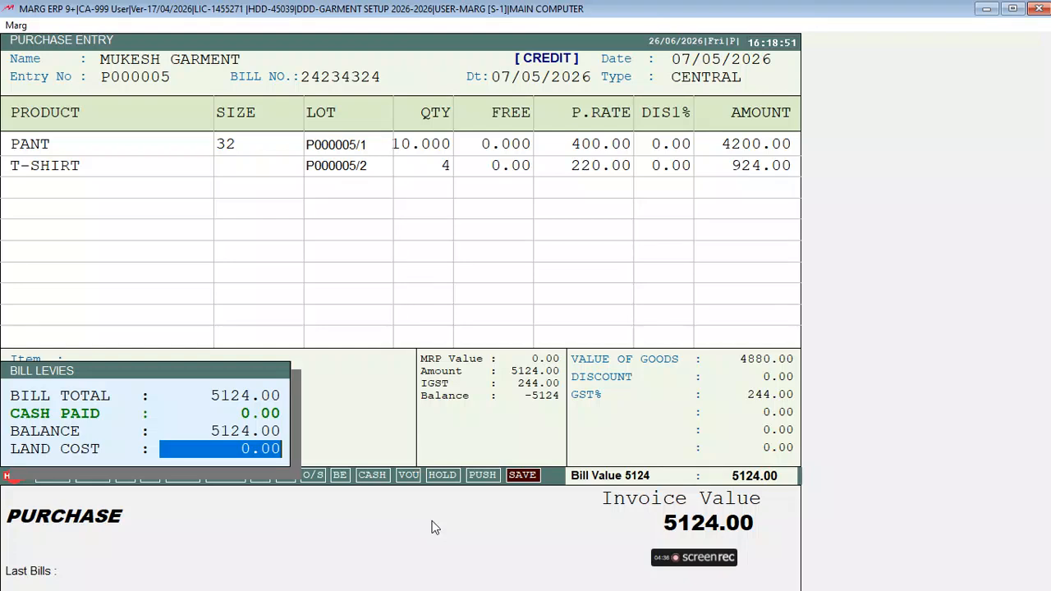
key("Return")
key("Return")
key("Return")
key("Return")
key("Return")
key("Return")
key("Return")
key("Return")
key("Return")
key("Return")
key("Return")
key("Return")
key("Return")
key("Return")
key("Return")
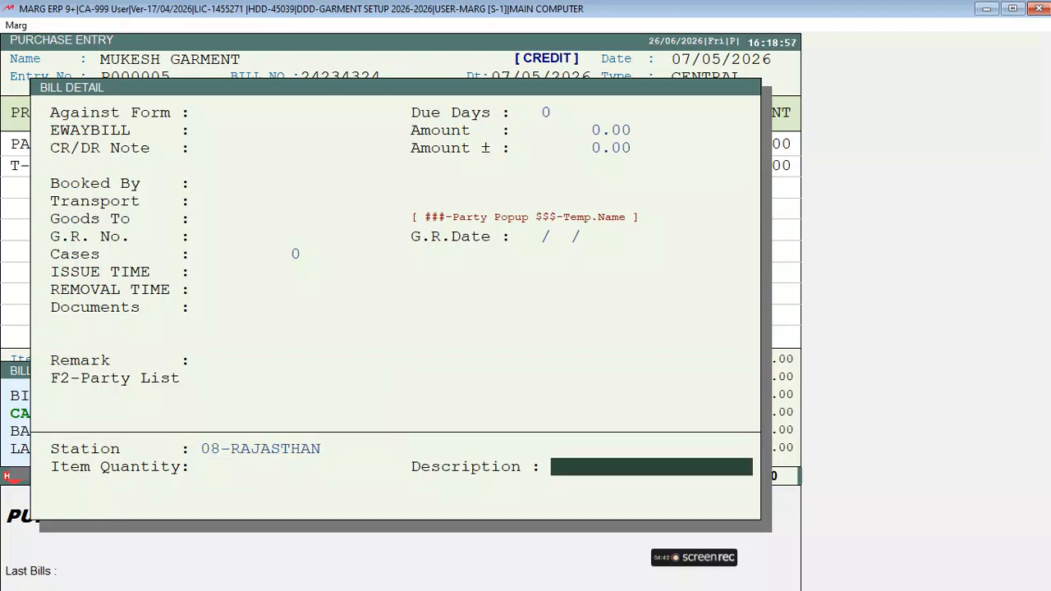
key("Return")
Choose Barcode printing and print labels for the 10 PANT and 4 T-SHIRT items
key("Right")
key("Right")
key("Right")
key("Left")
key("Left")
key("Right")
key("Right")
key("Return")
key("Return")
key("Return")
key("Return")
key("Return")
key("Return")
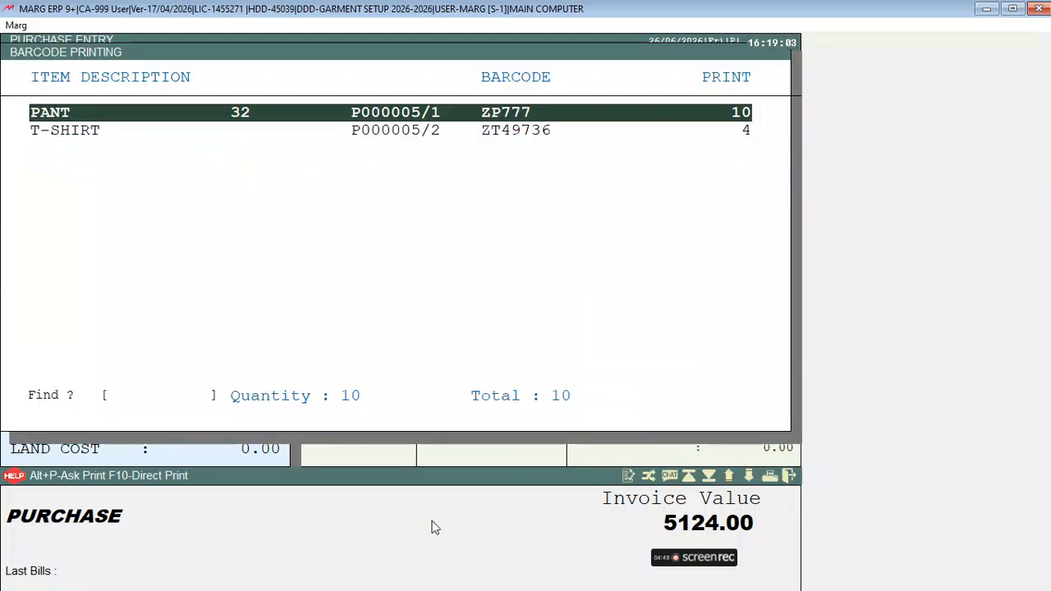
key("Down")
key("Up")
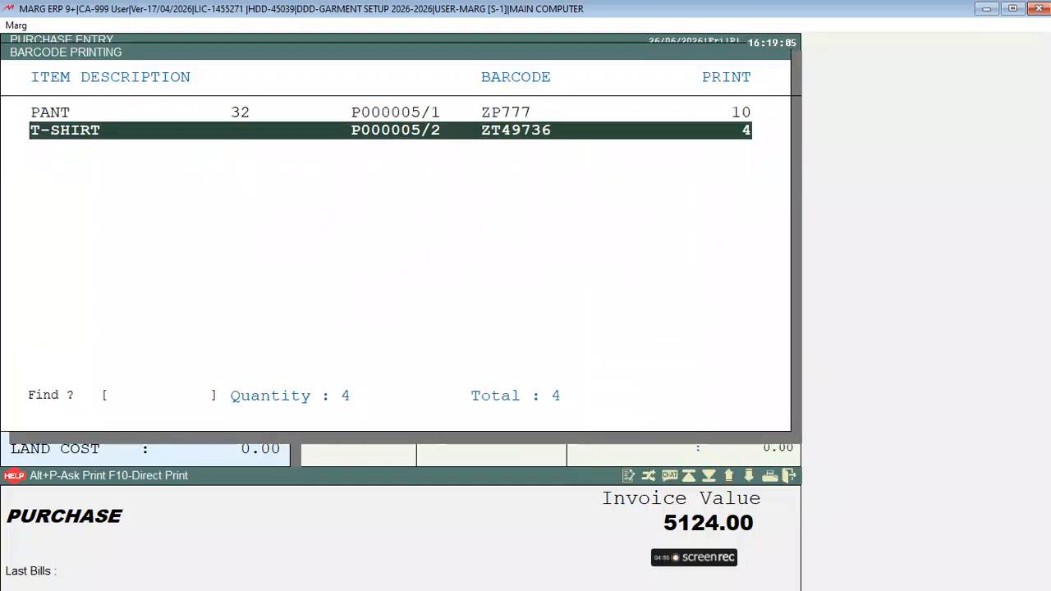
key("Down")
key("Up")
key("Down")
key("Up")
key("Down")
key("Up")
key("Down")
key("Up")
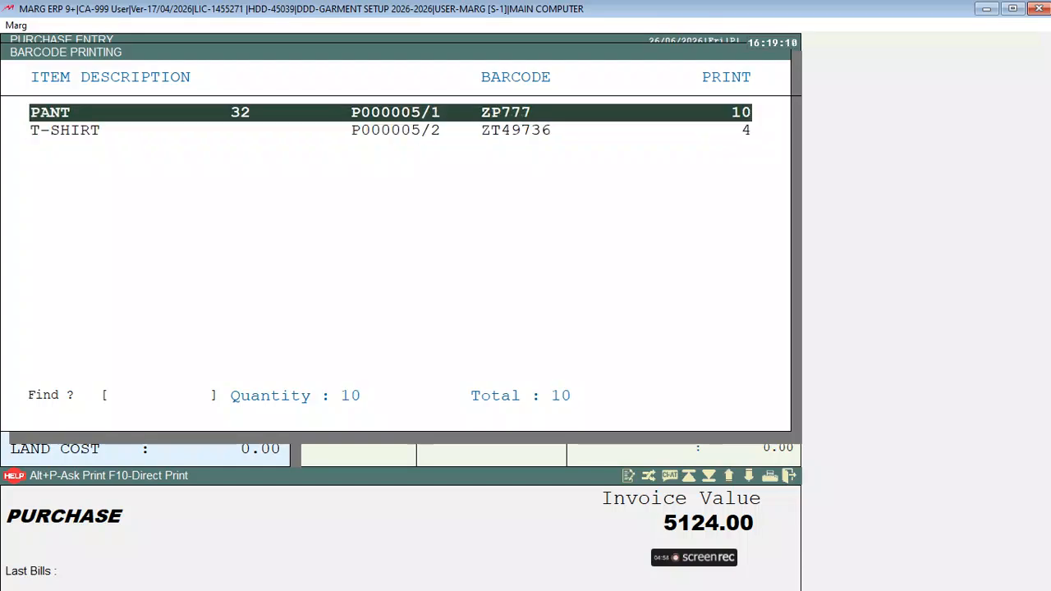
key("F10")
key("Return")
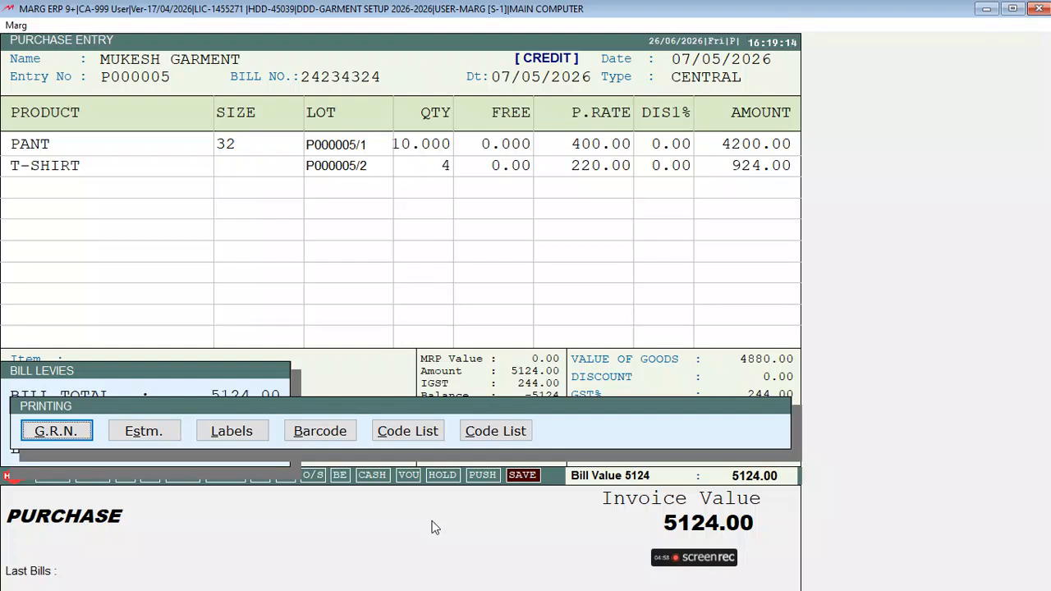
Save the bill, check PANT's stock of 10 at 650 in the item list, and return to the dashboard
key("Escape")
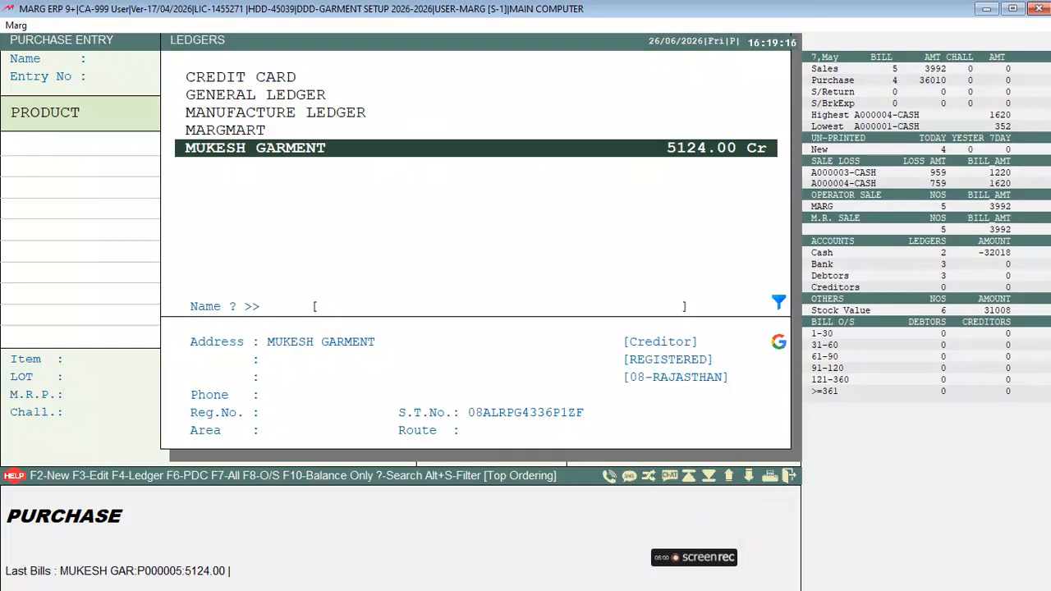
key("Escape")
key("ctrl+i")
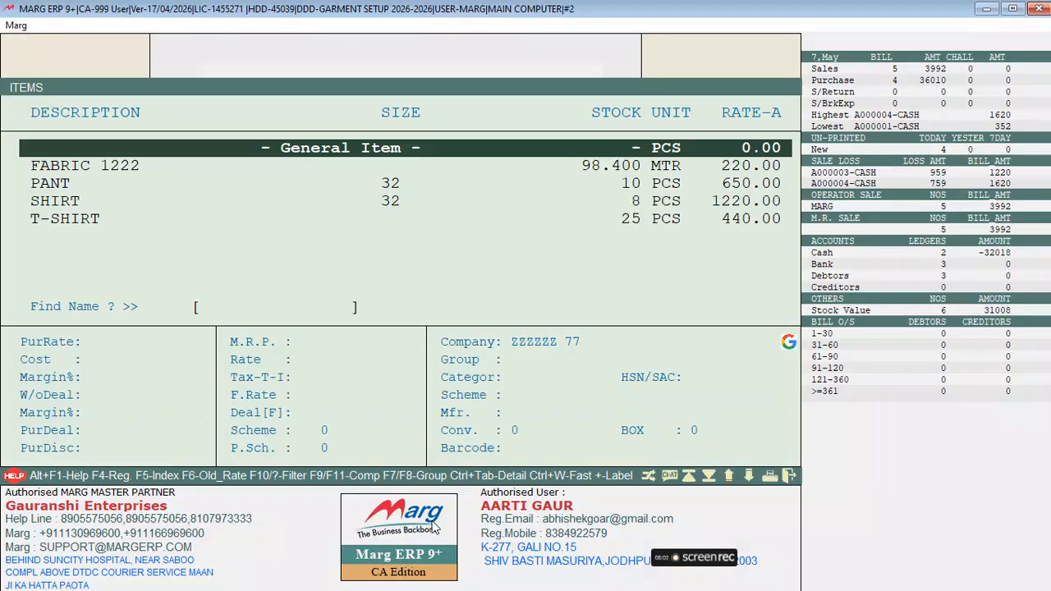
key("Down")
key("Down")
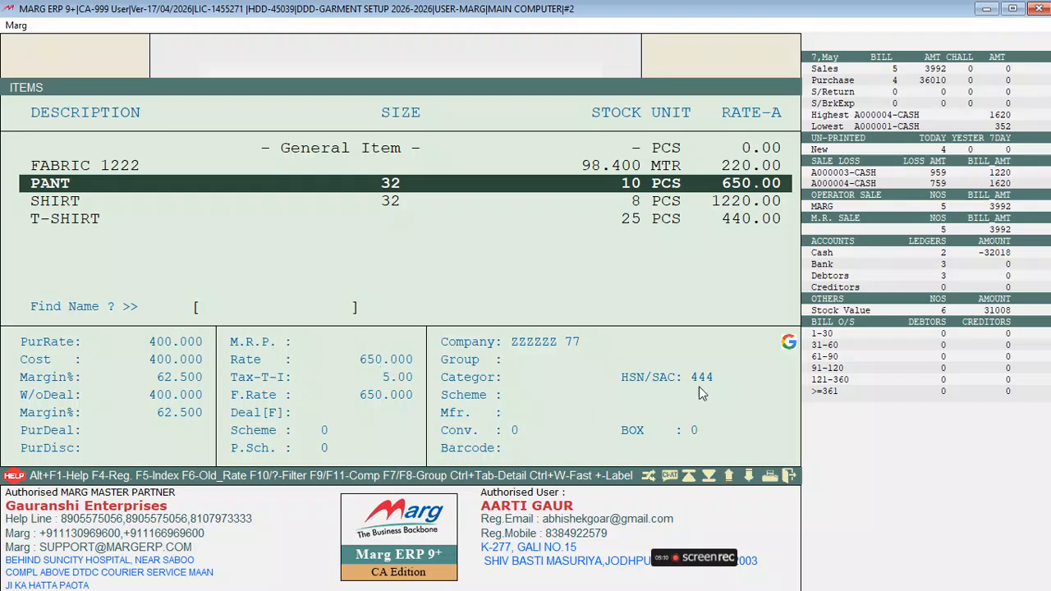
key("Return")
key("Return")
key("Return")
key("Return")
key("Return")
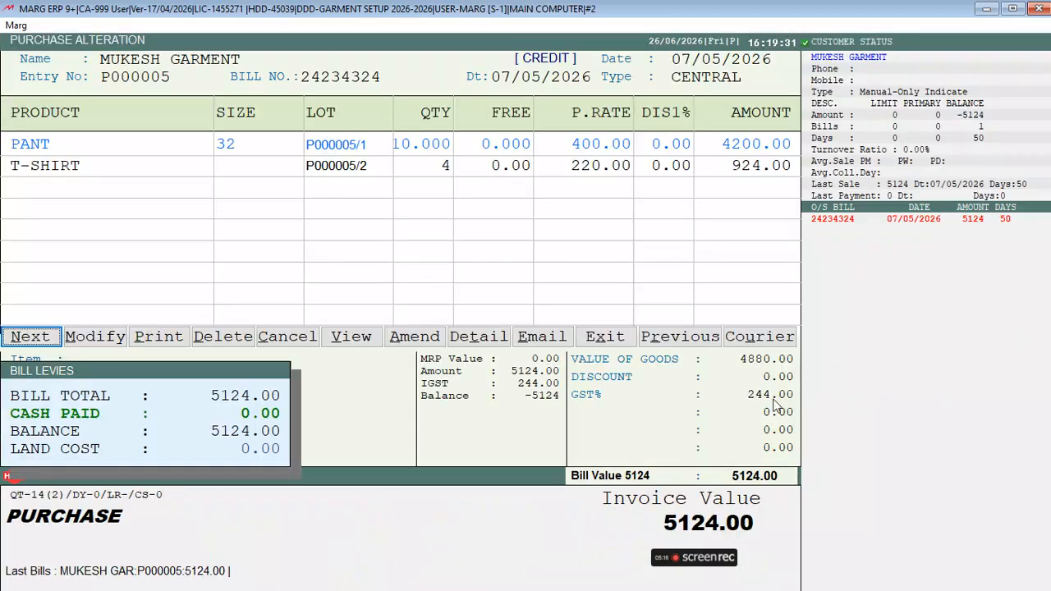
key("Escape")
key("Escape")
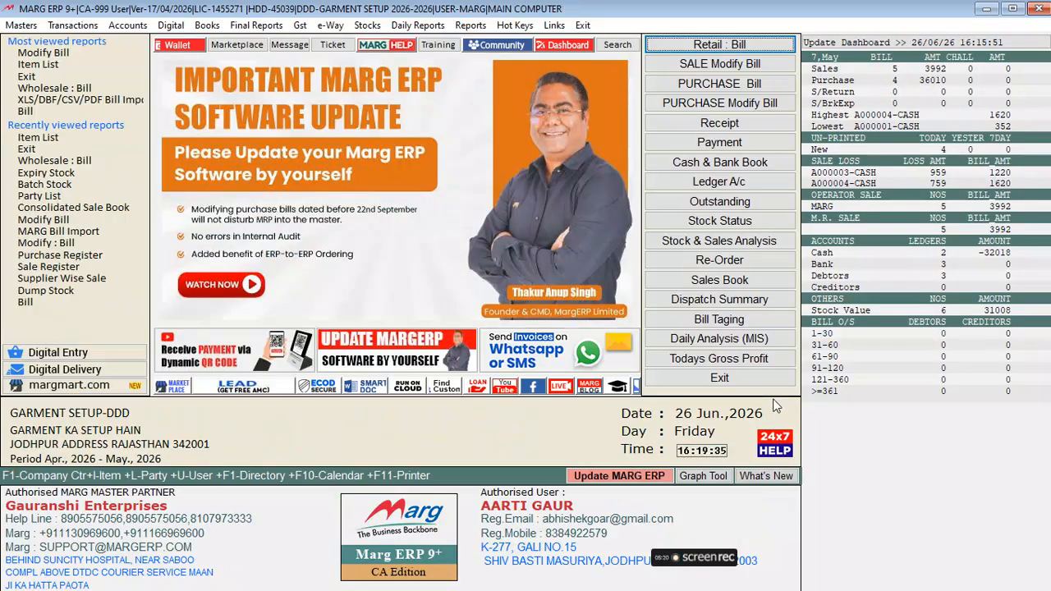
key("alt+l")
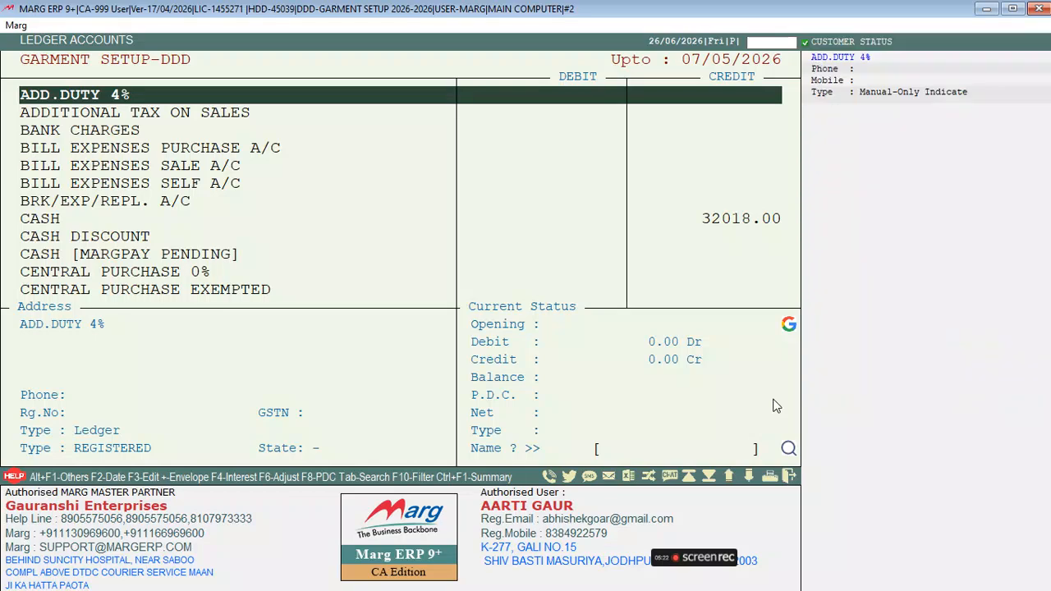
type("MU")
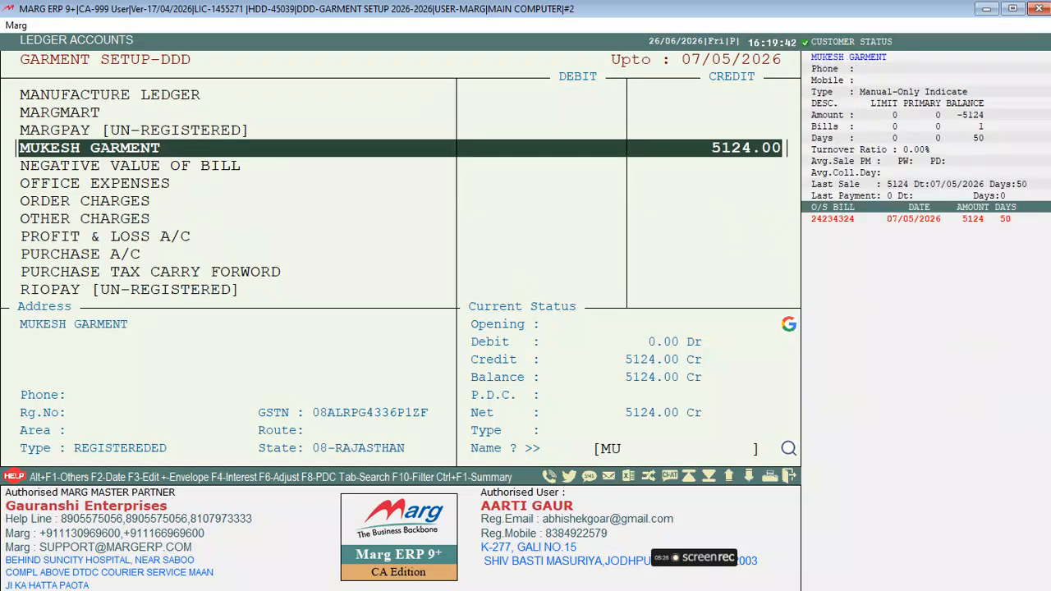
key("Return")
key("Return")
key("Return")
key("Return")
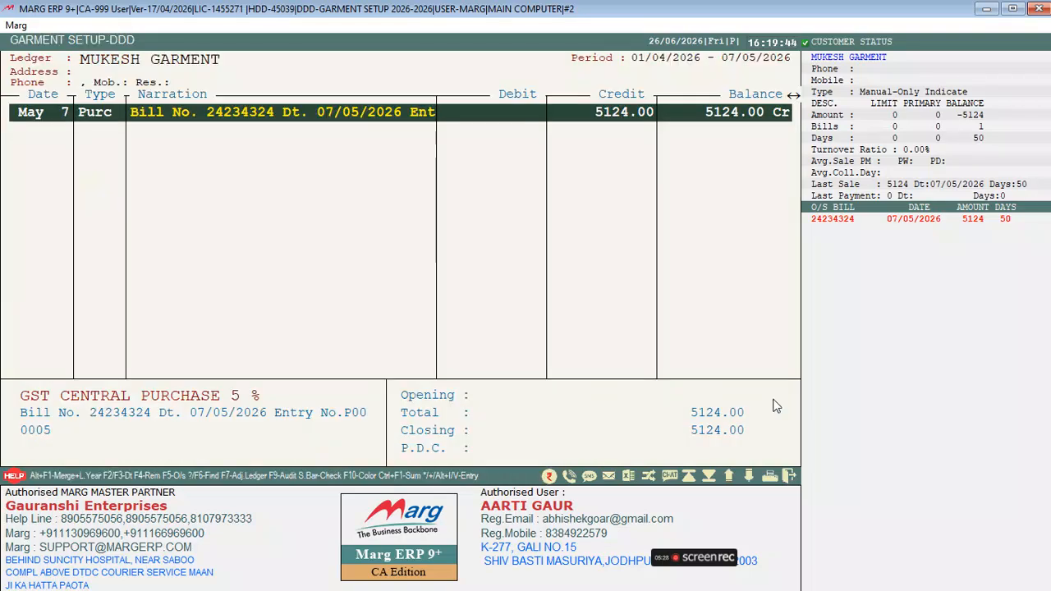
key("Escape")
key("Return")
key("Return")
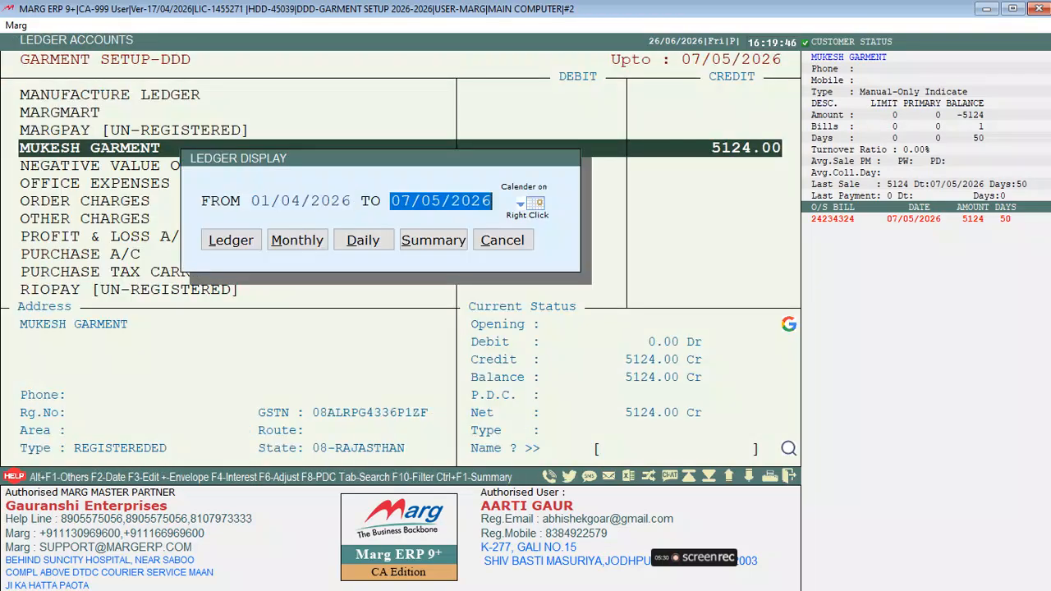
key("Return")
key("Return")
key("Return")
key("Escape")
key("Escape")
key("Escape")
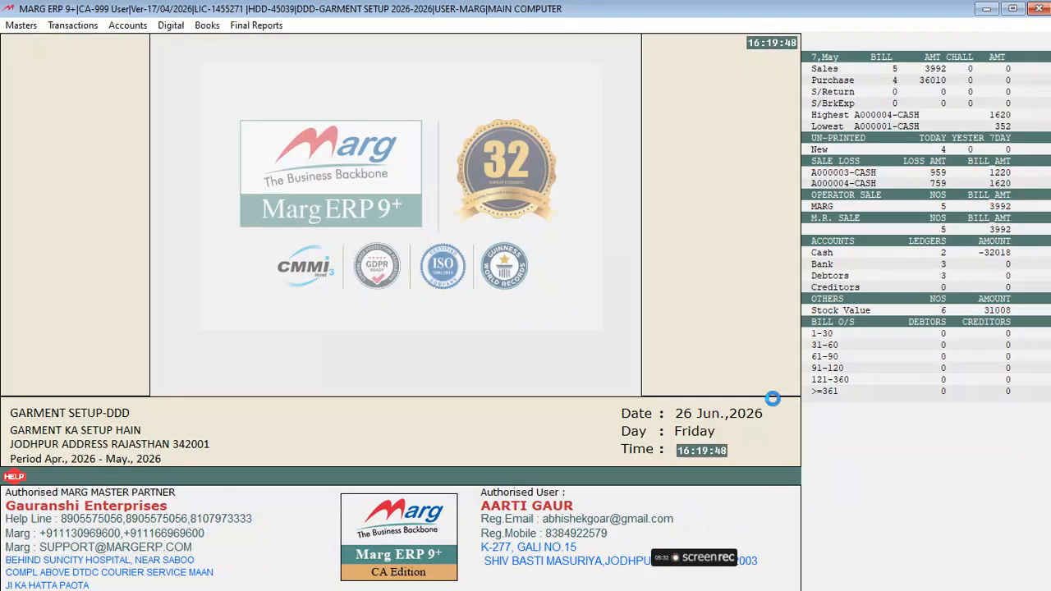
key("Down")
key("Down")
key("Down")
key("Down")
key("Down")
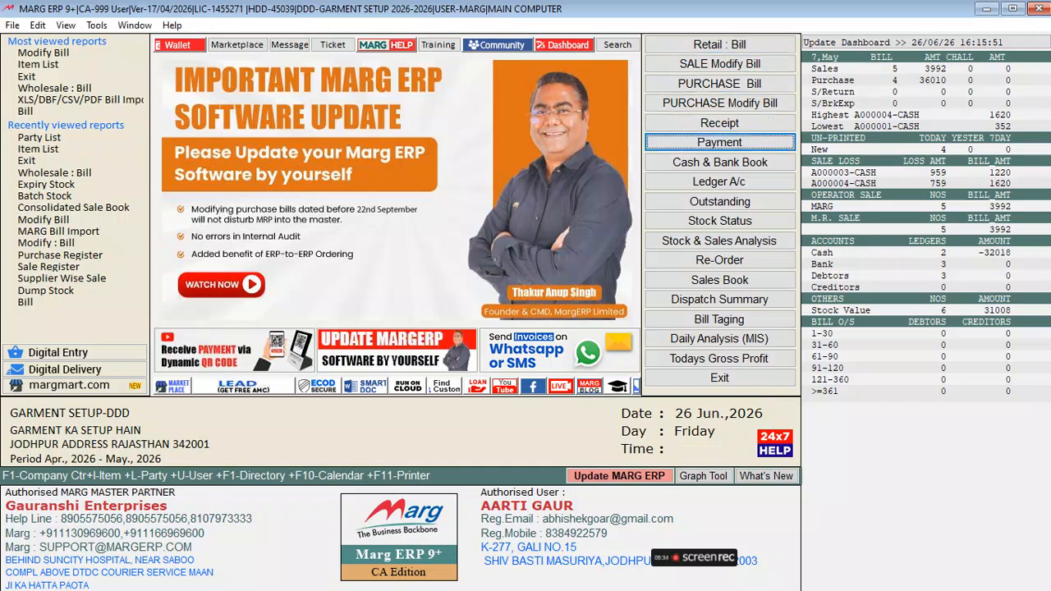
Pay MUKESH GARMENT 2000 from the UPI account, adjusted against its purchase bill
key("Return")
key("Return")
type("MU")
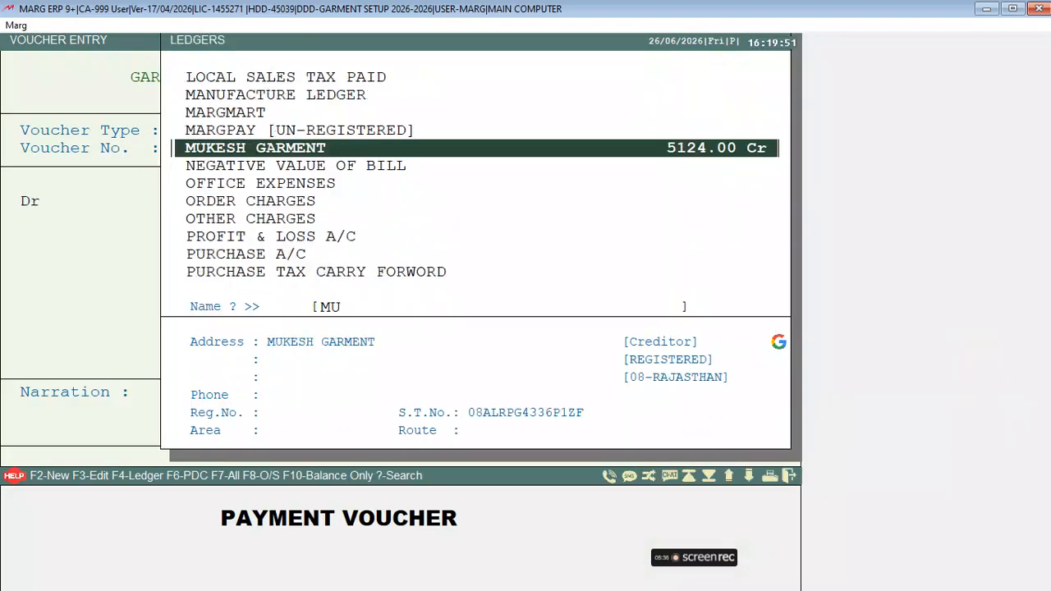
key("Return")
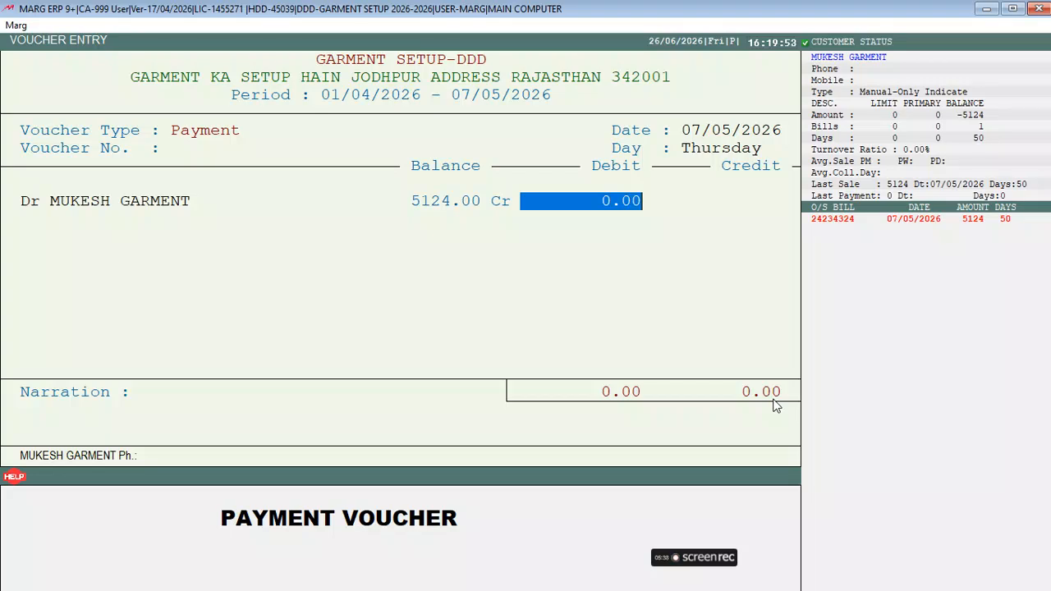
type("2000")
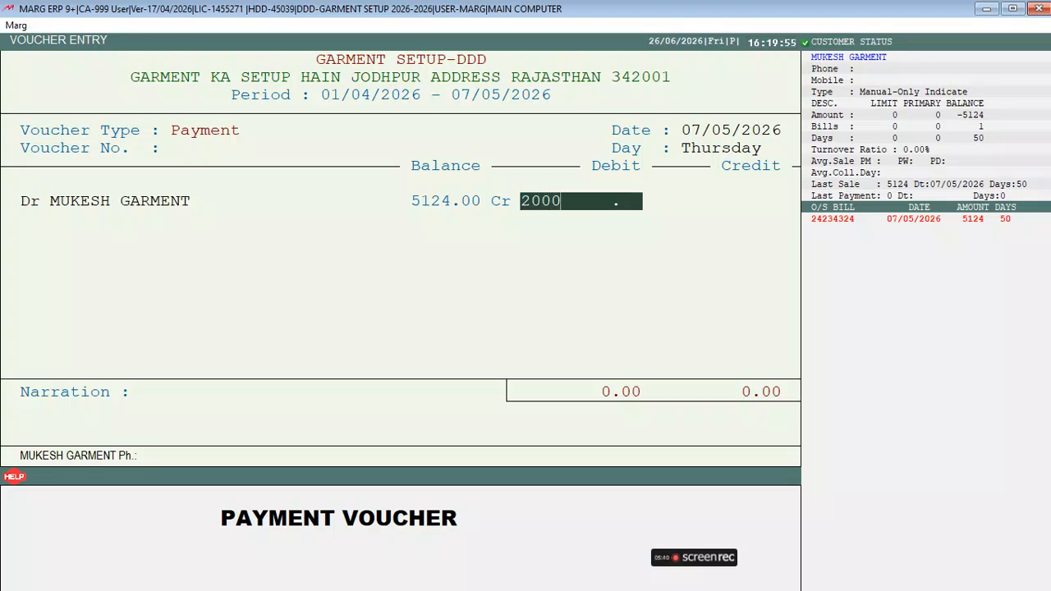
key("Return")
key("Return")
key("Return")
key("Return")
key("Return")
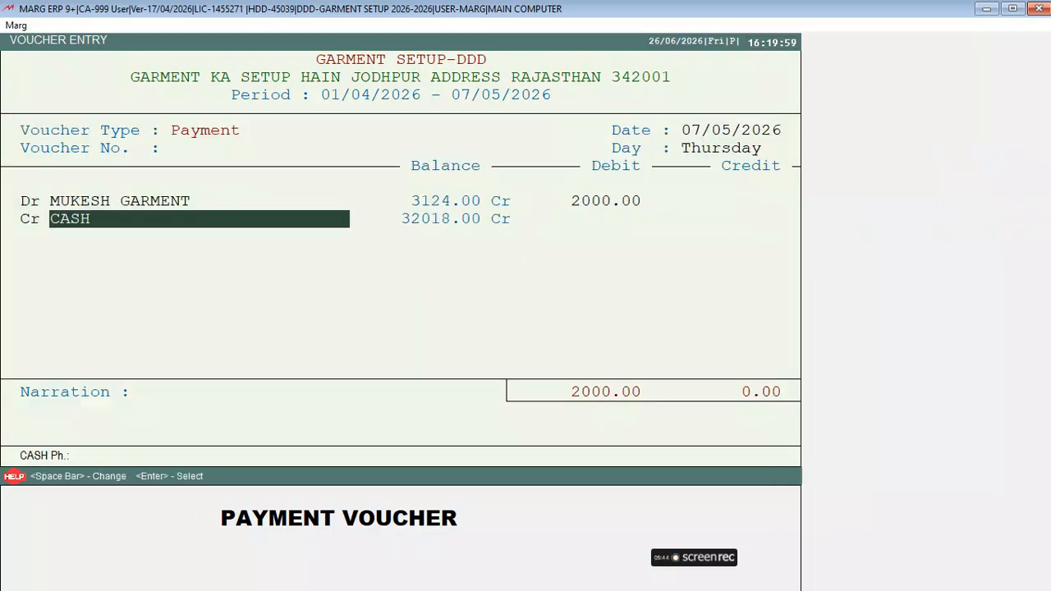
key("space")
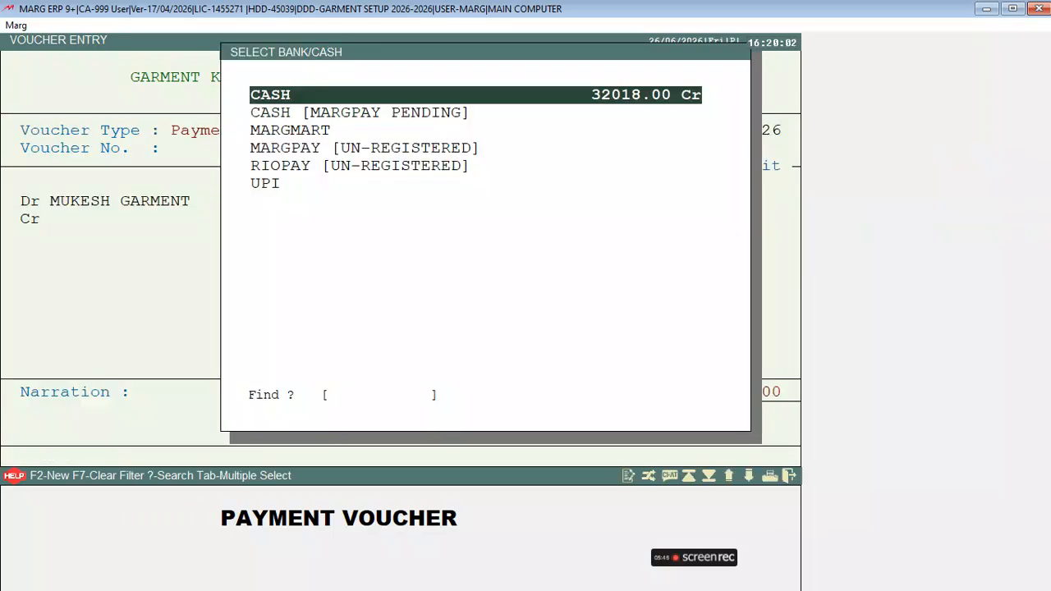
key("Down")
key("Down")
key("Down")
key("Down")
key("Down")
key("Return")
key("Return")
key("Return")
key("Return")
key("Return")
key("Return")
key("Escape")
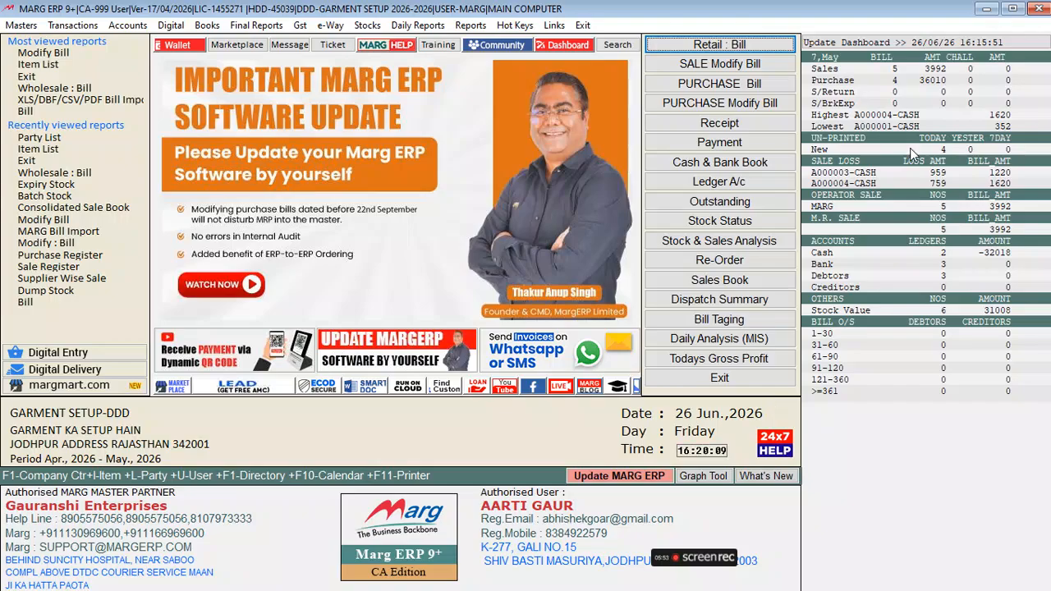
left_click(749, 185)
type("M")
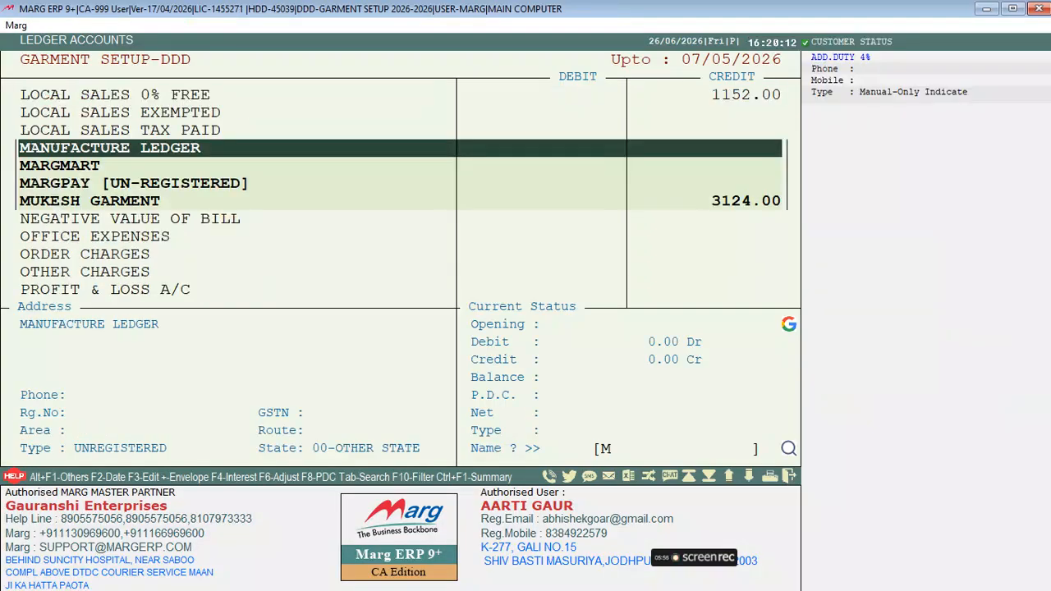
key("Down")
key("Down")
key("Down")
key("Return")
key("Return")
key("Return")
key("Return")
key("Up")
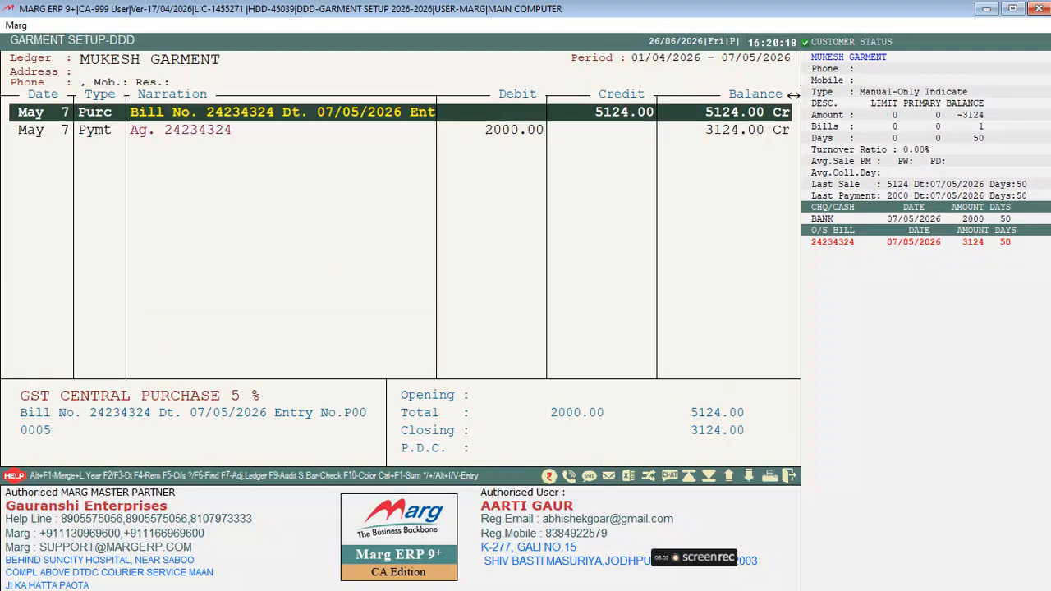
key("Down")
key("Escape")
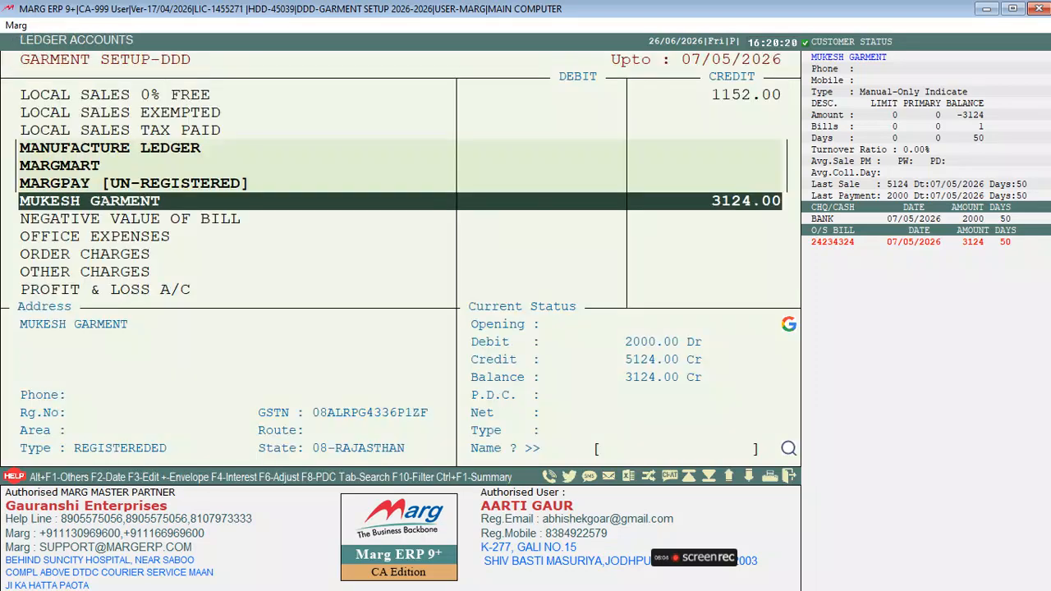
key("Escape")
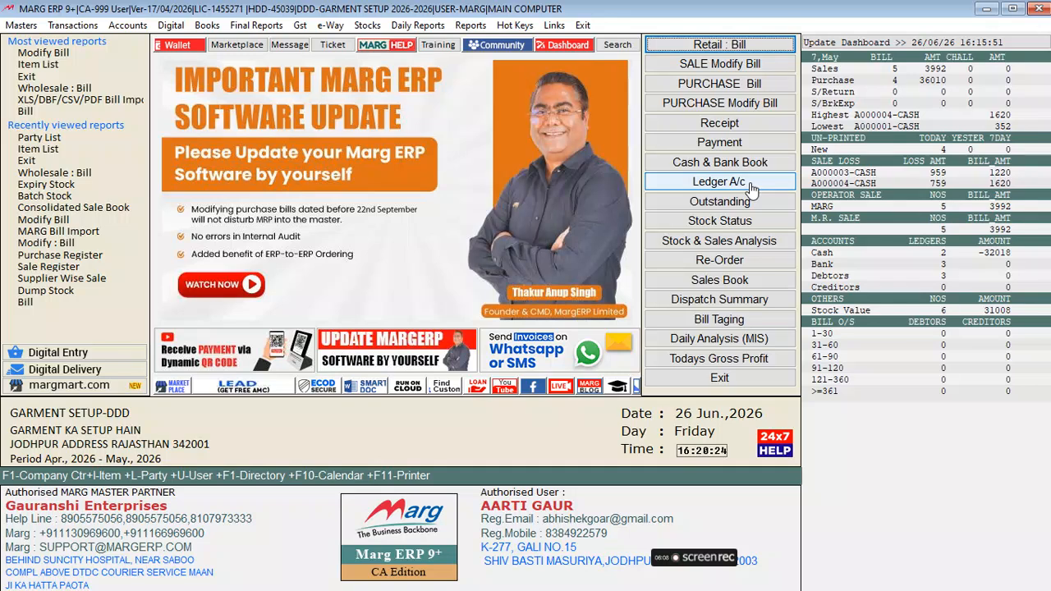
Export the Current Stock closing report to Excel as workbook stock_81, then minimize Marg ERP
left_click(367, 25)
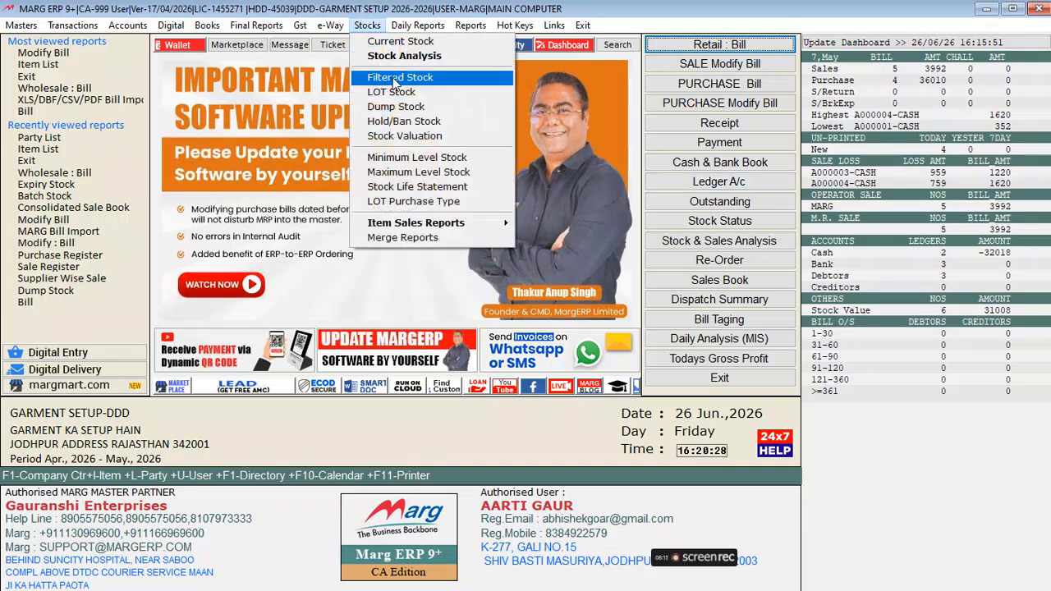
left_click(393, 45)
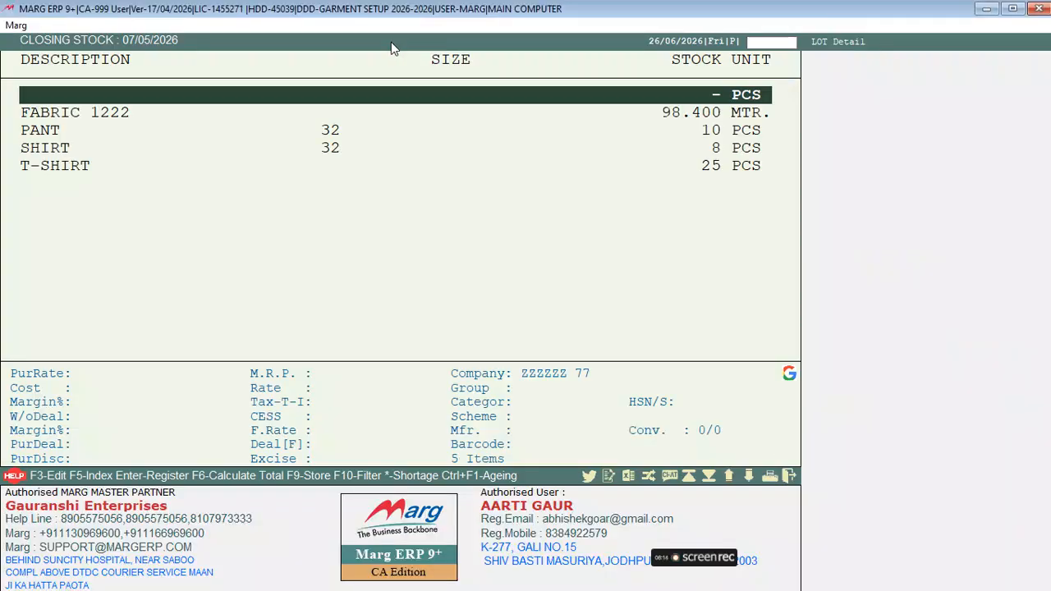
key("Down")
key("Down")
key("Down")
key("Down")
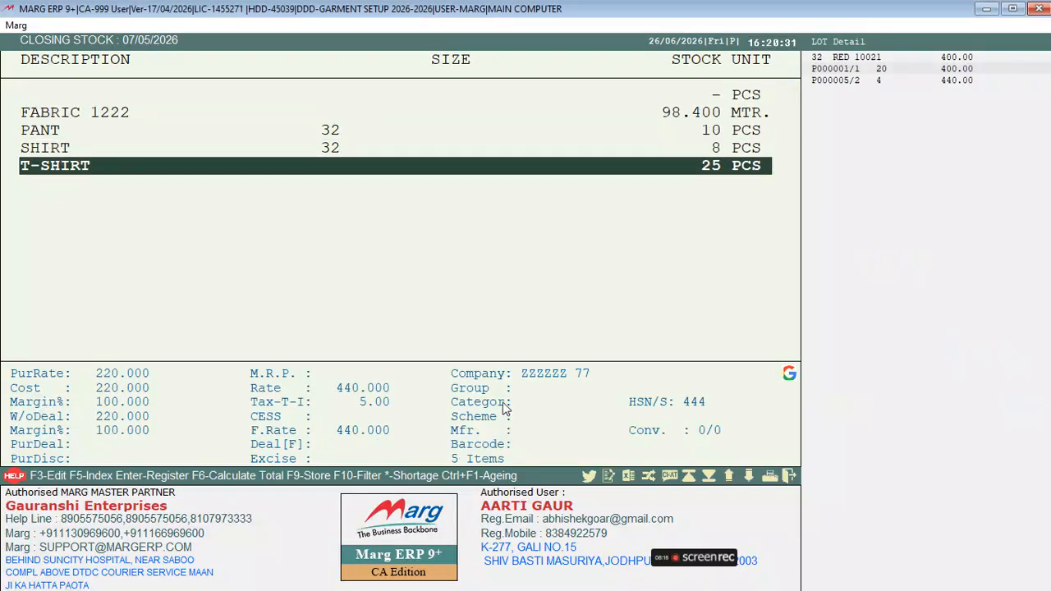
left_click(629, 478)
left_click(275, 232)
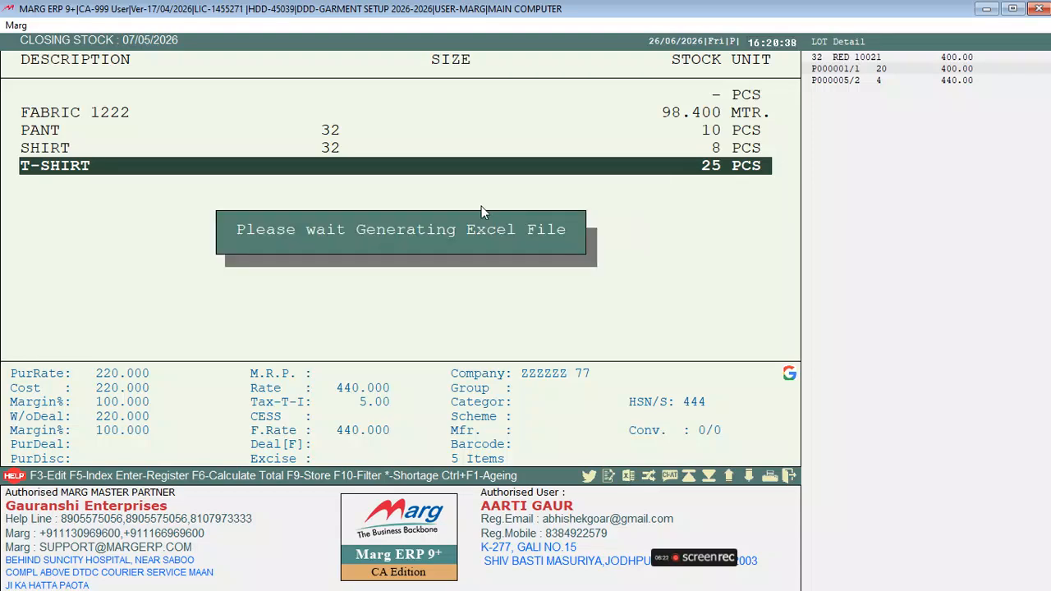
left_click(988, 10)
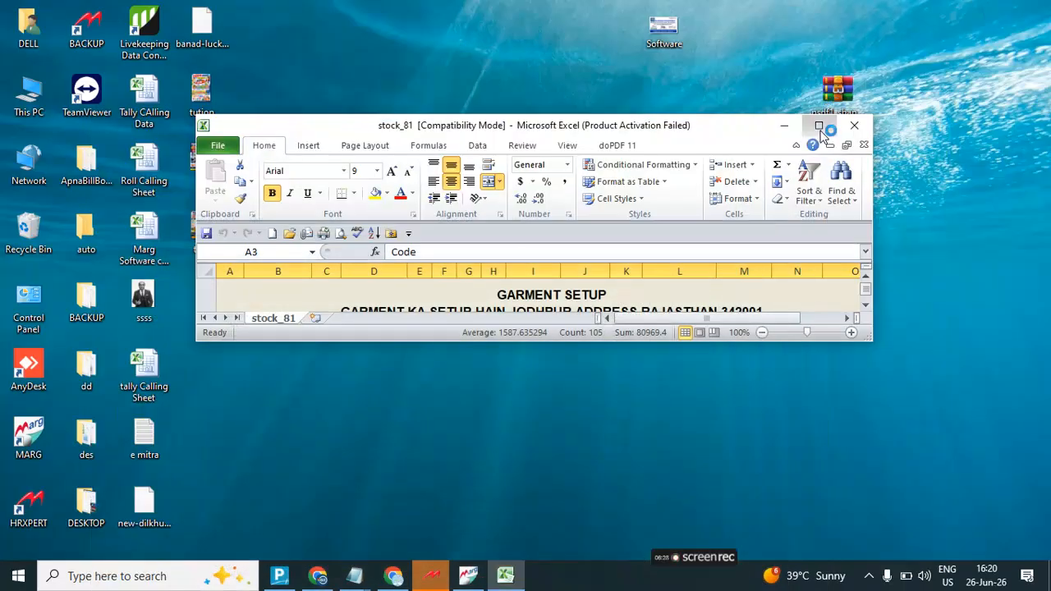
Review row 7 of the maximized stock_81 sheet, then close Marg ERP's Current Stock report
left_click(819, 125)
left_click(241, 306)
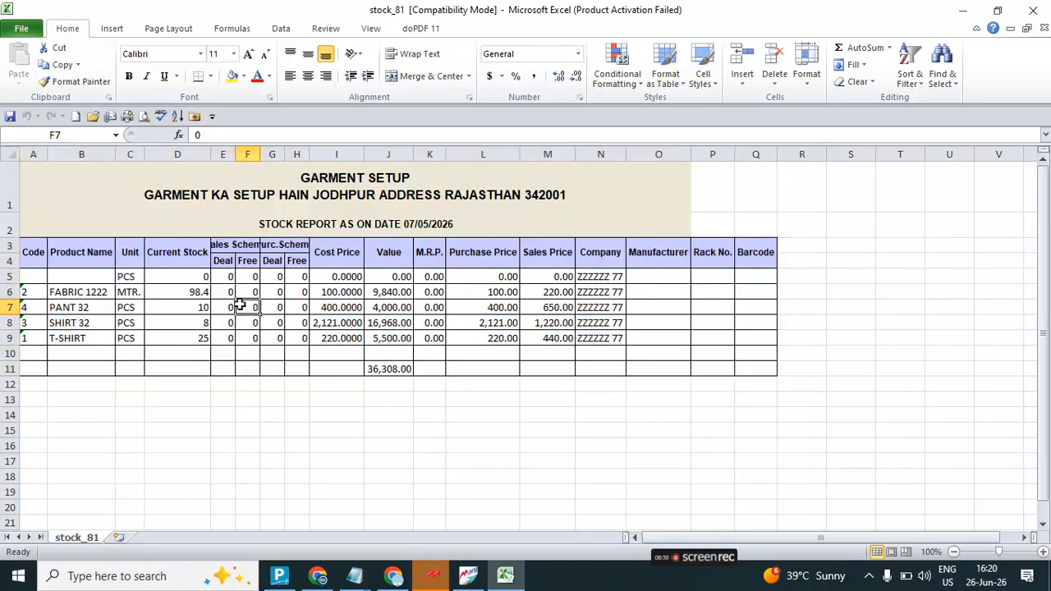
key("Left")
key("Left")
key("Left")
key("Left")
key("Left")
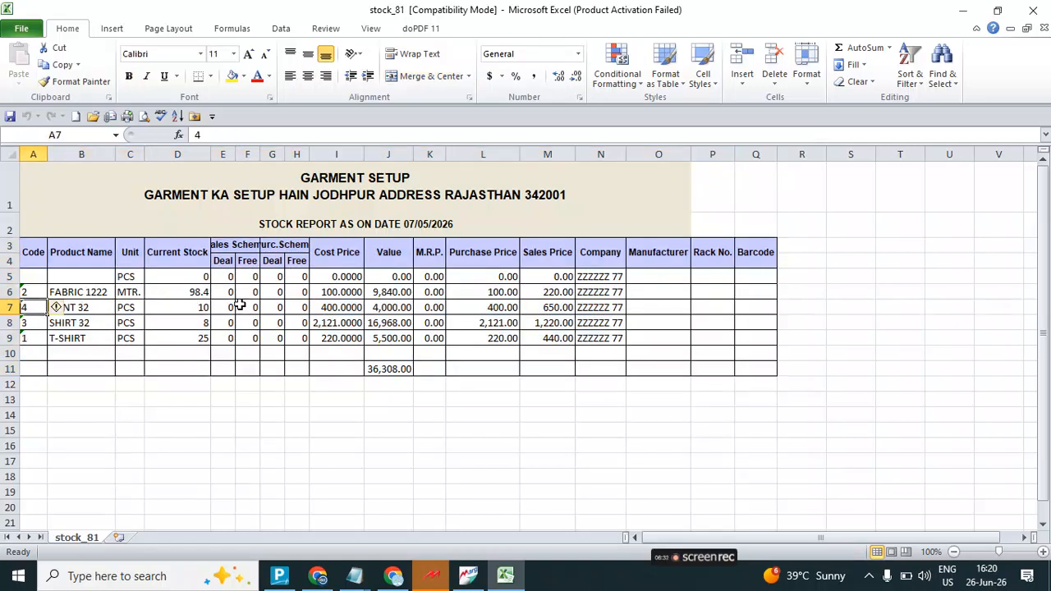
left_click(468, 575)
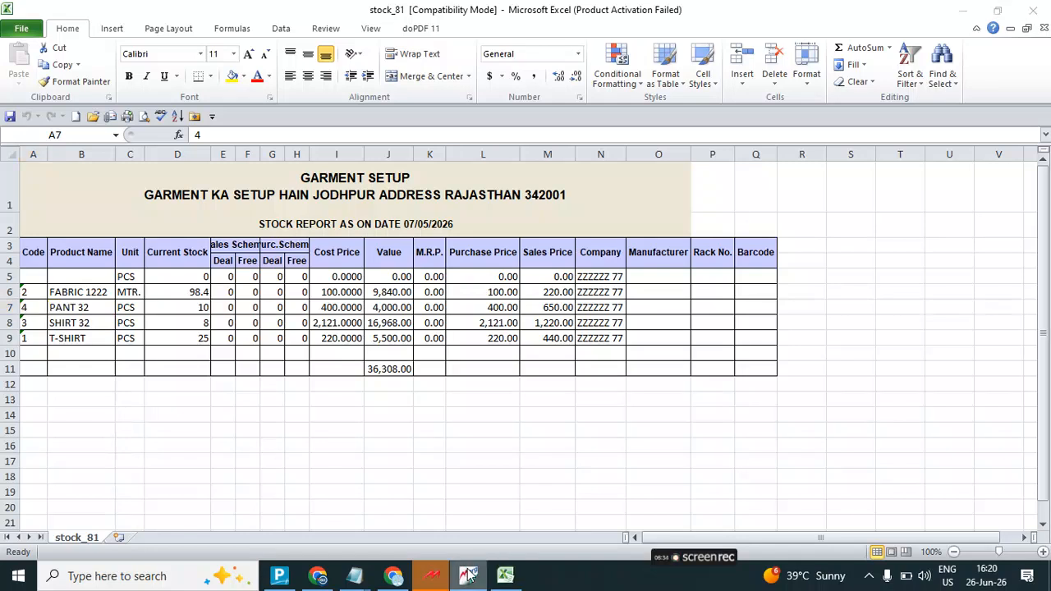
key("Escape")
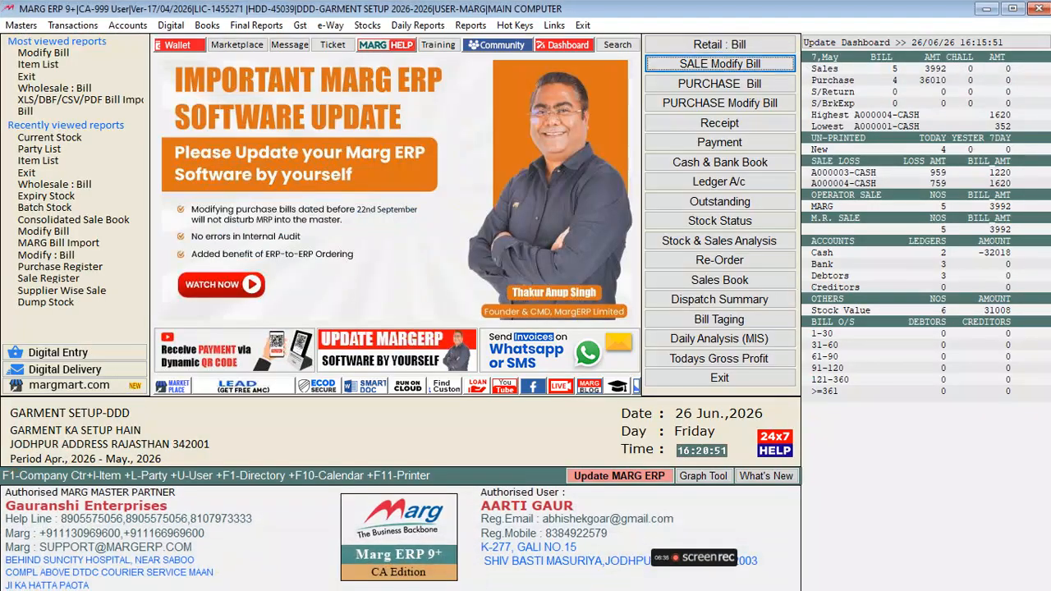
Start a retail sale bill and pick the existing customer by their mobile number
key("Return")
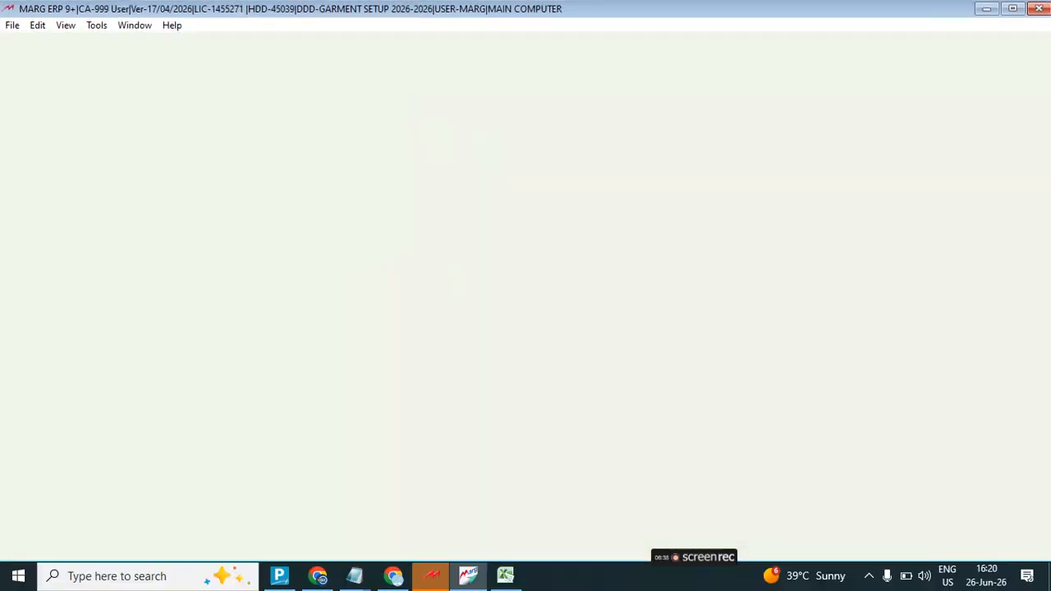
key("Return")
key("Up")
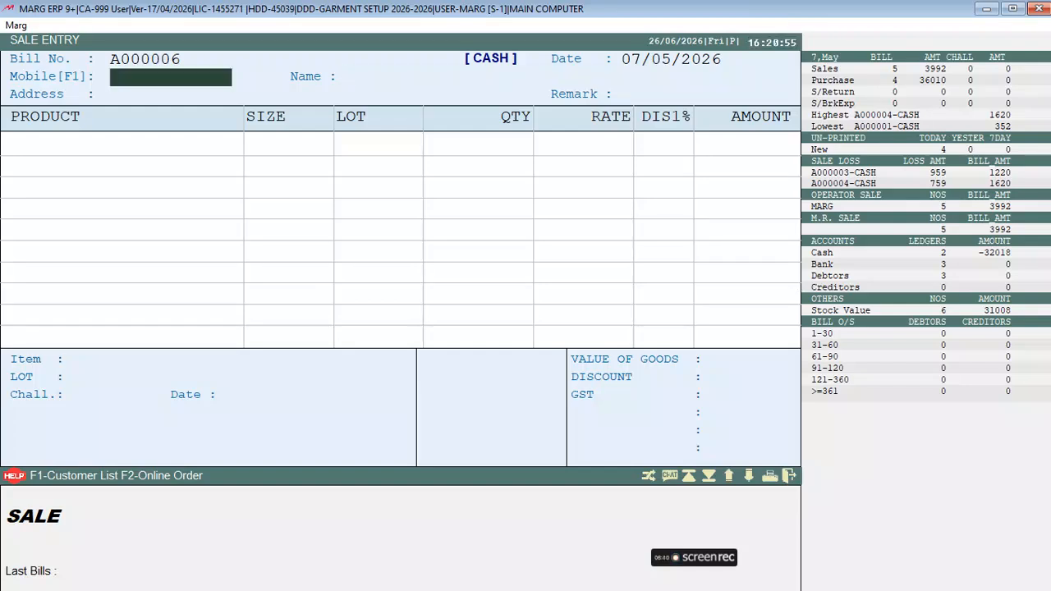
key("Return")
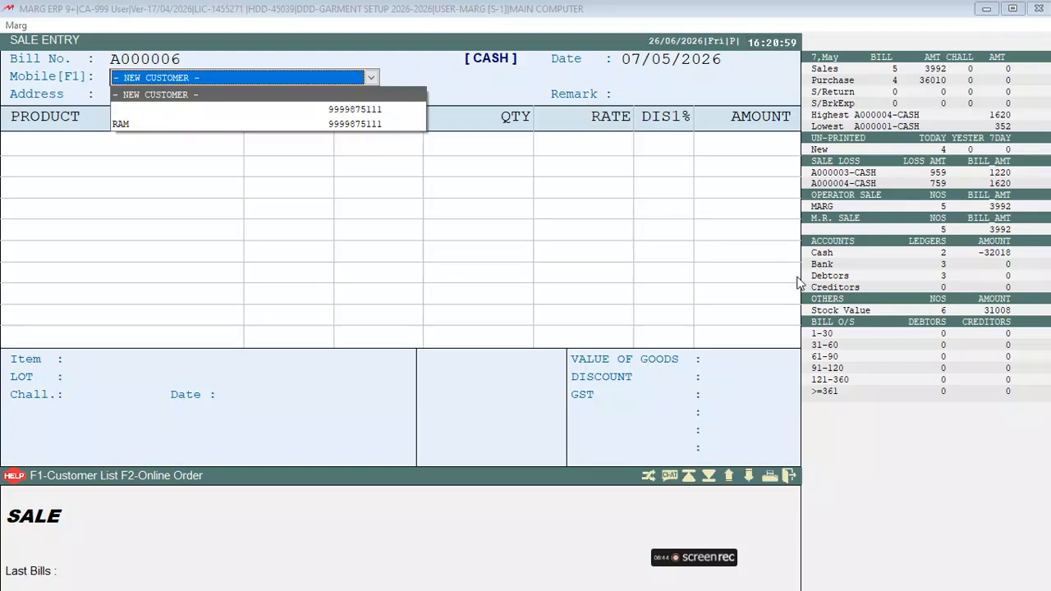
key("Return")
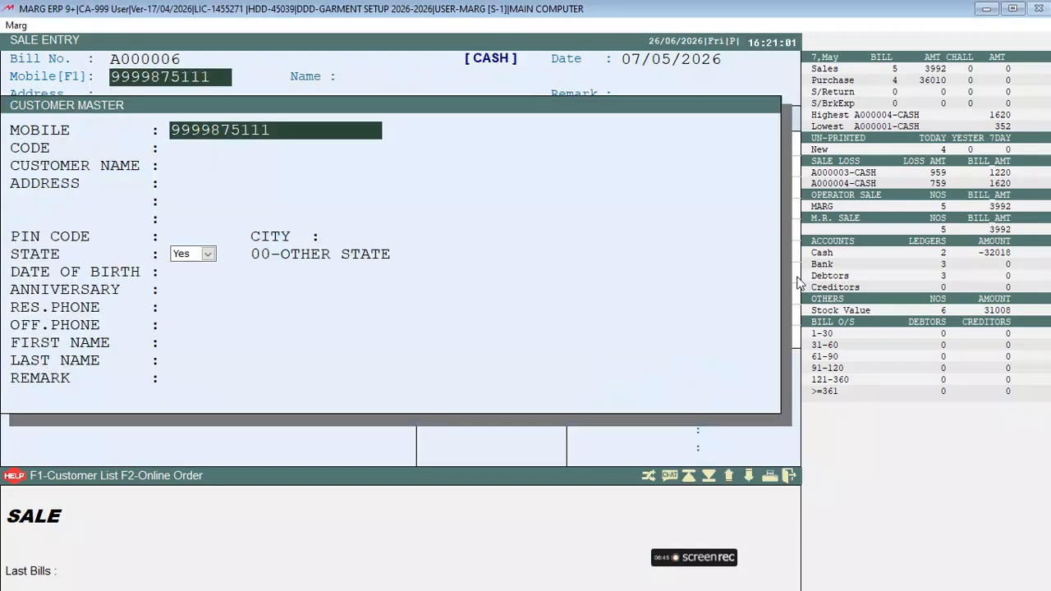
key("Escape")
key("Return")
key("Return")
key("Escape")
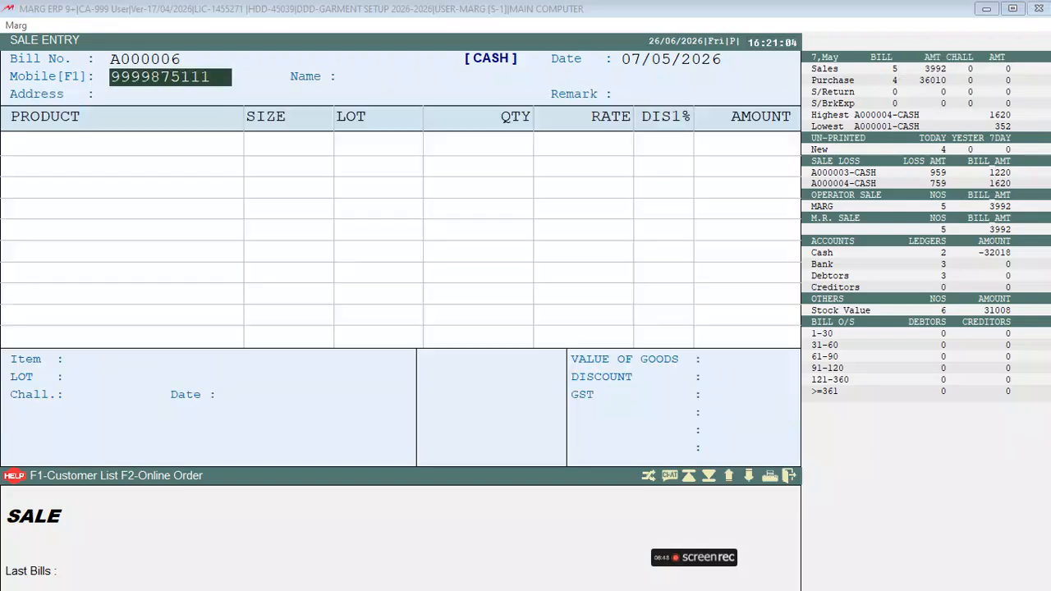
key("Return")
key("Return")
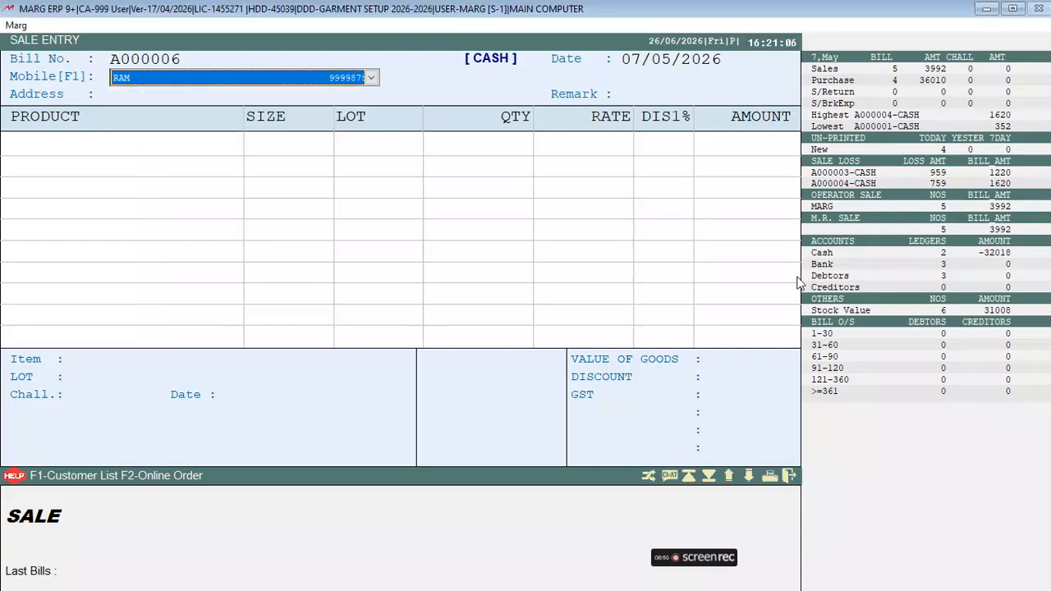
key("Return")
key("Escape")
key("Return")
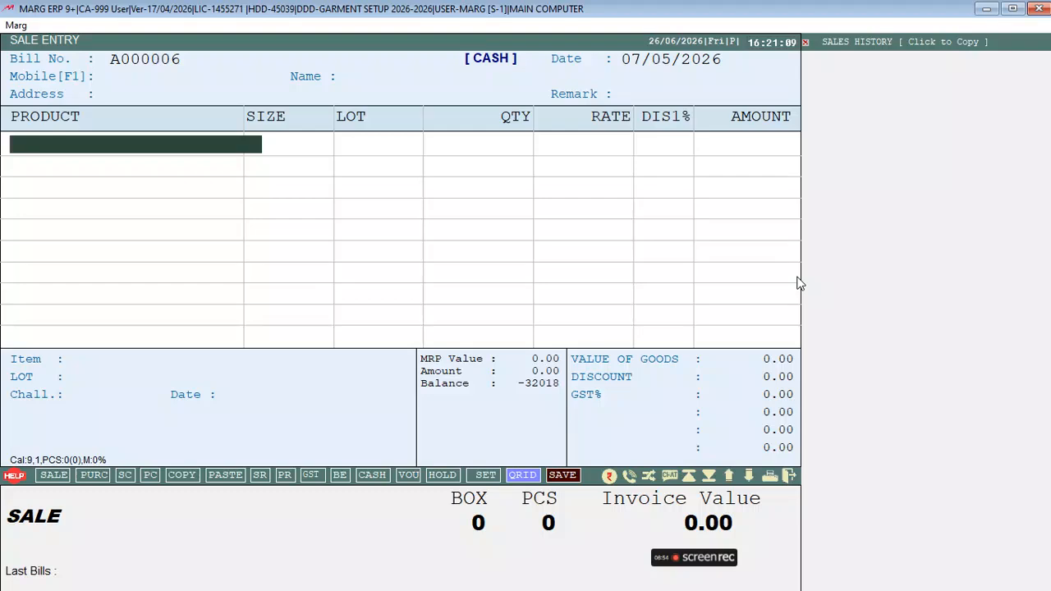
Add PANT lot P000005/1 to the bill, leaving the discount empty
key("Down")
key("Down")
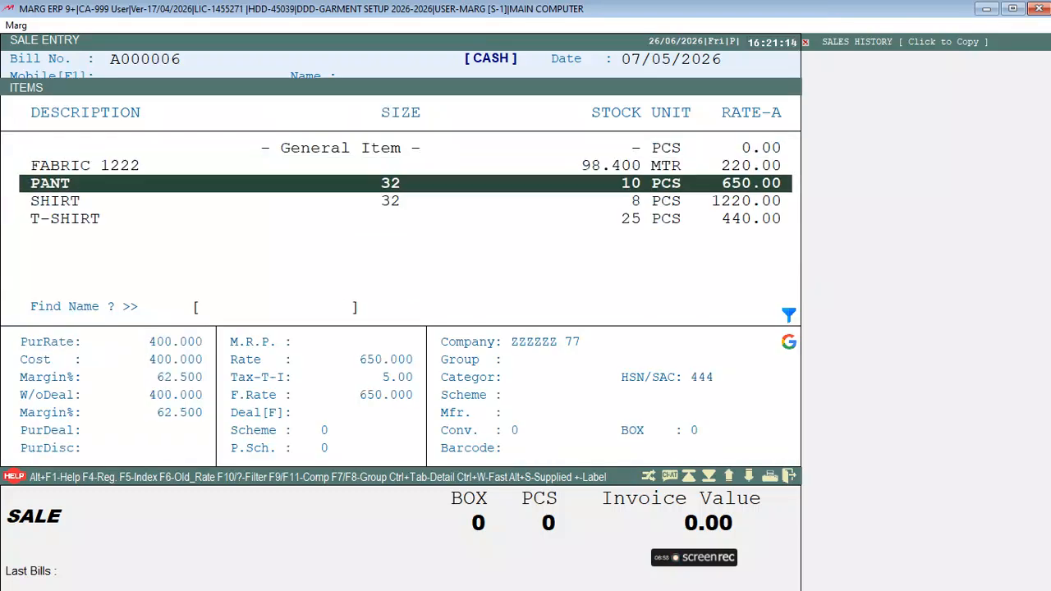
key("Return")
key("Return")
key("Return")
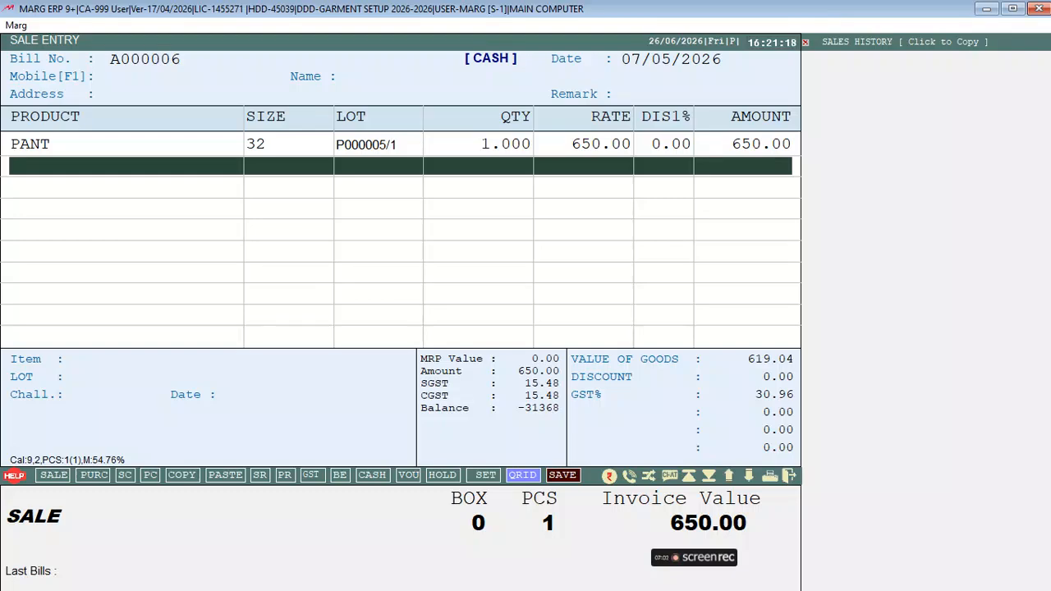
key("Return")
key("Return")
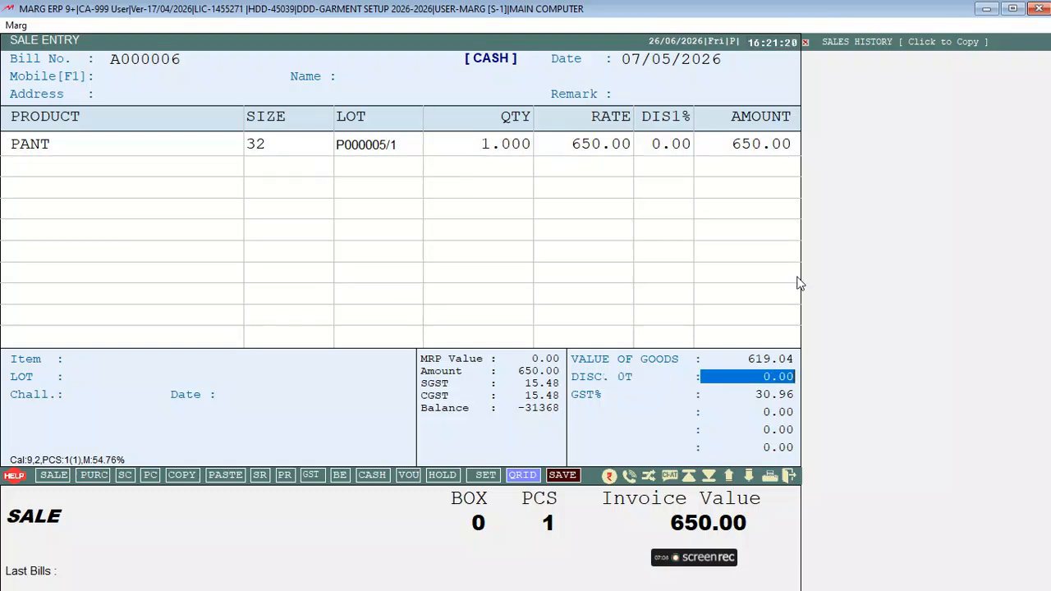
key("Return")
key("Escape")
key("Return")
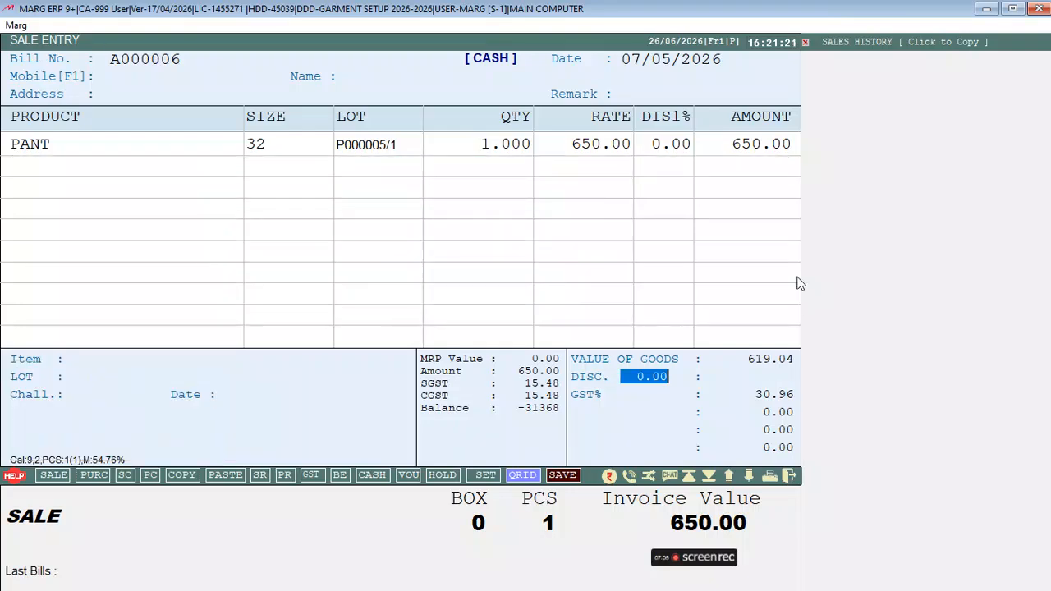
type("10")
key("BackSpace")
key("BackSpace")
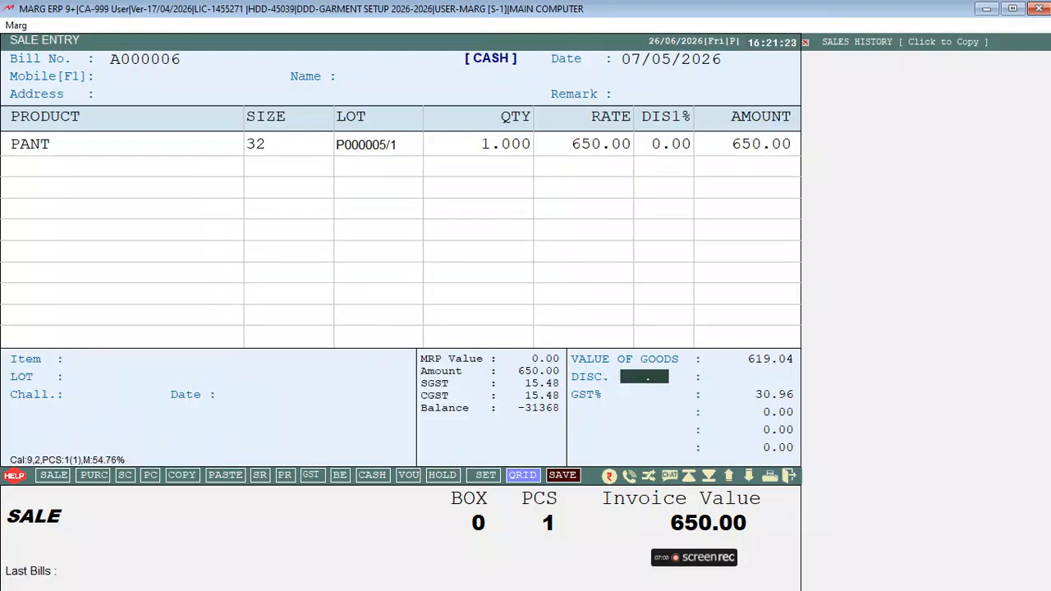
Save bill A000006 as cash received at 650.00, preview the invoice, and exit to the menu
key("Return")
key("Return")
key("Return")
key("Return")
key("Return")
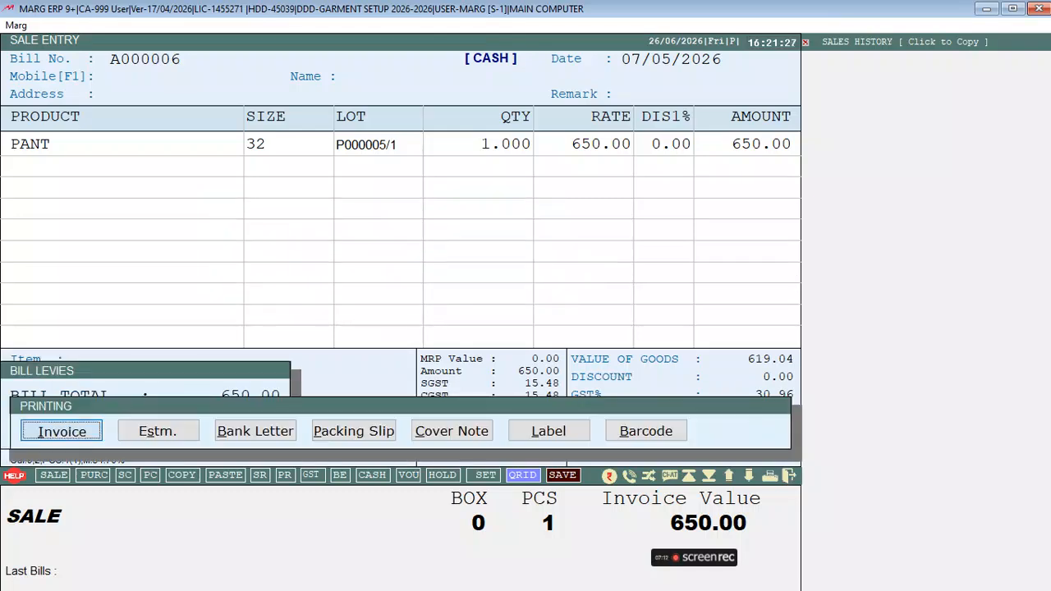
key("Return")
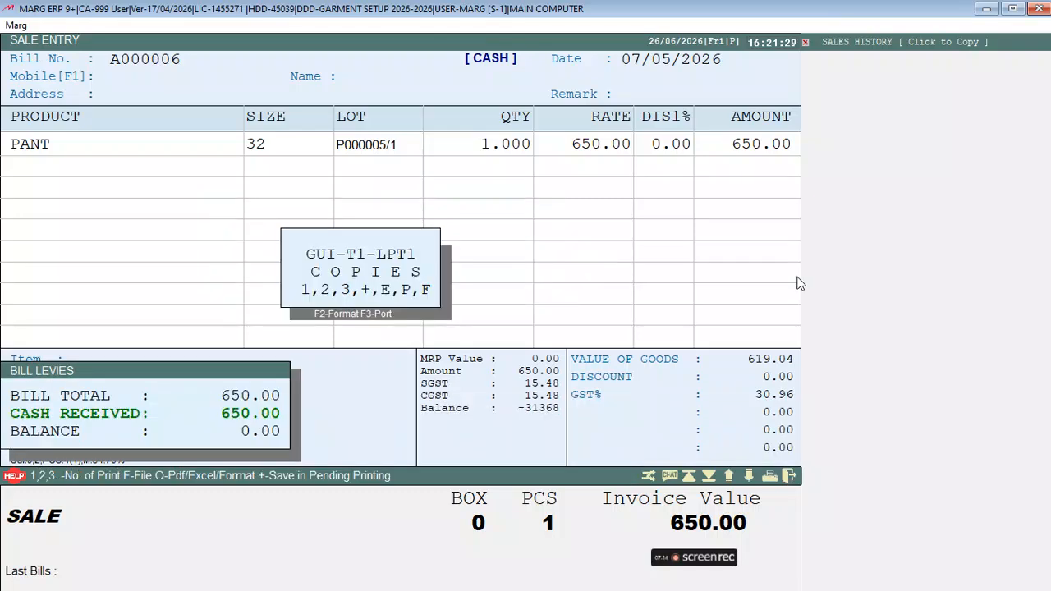
key("p")
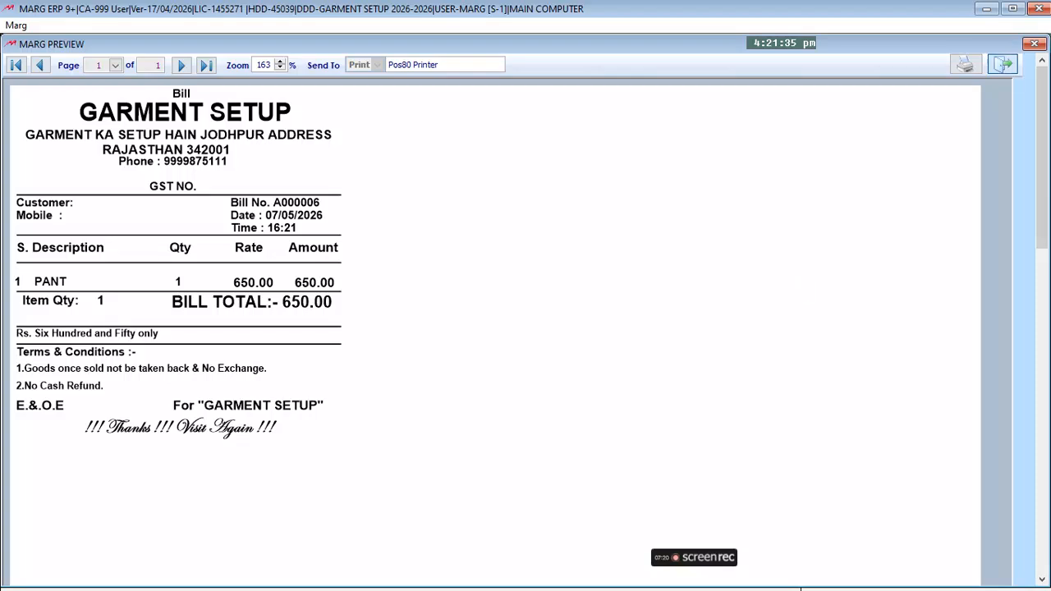
key("Escape")
key("Escape")
key("Escape")
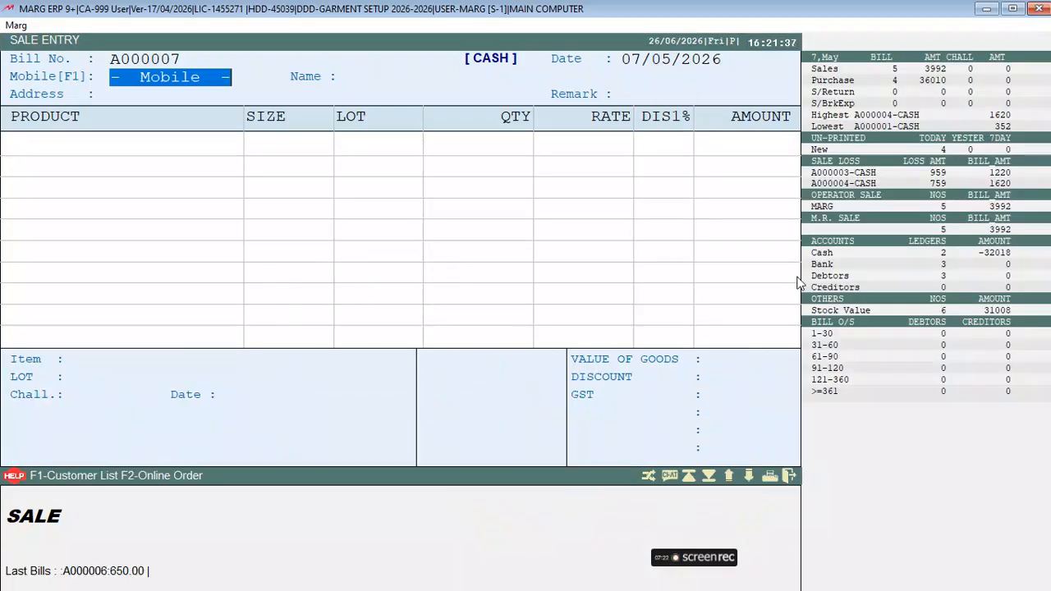
key("Escape")
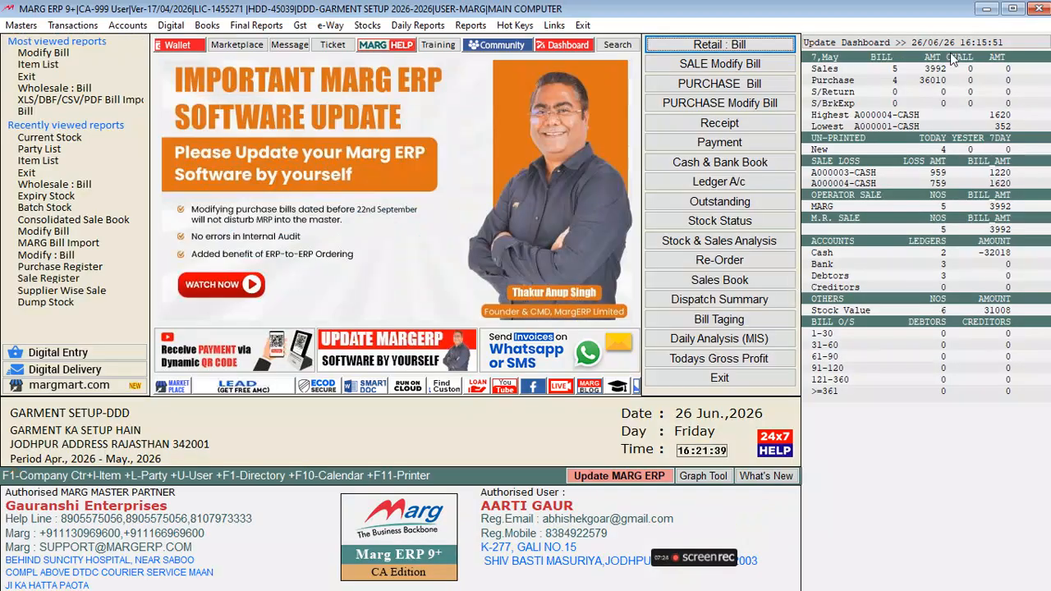
Open sale bill A000006 for modification using an All Time search period
left_click(720, 72)
key("Escape")
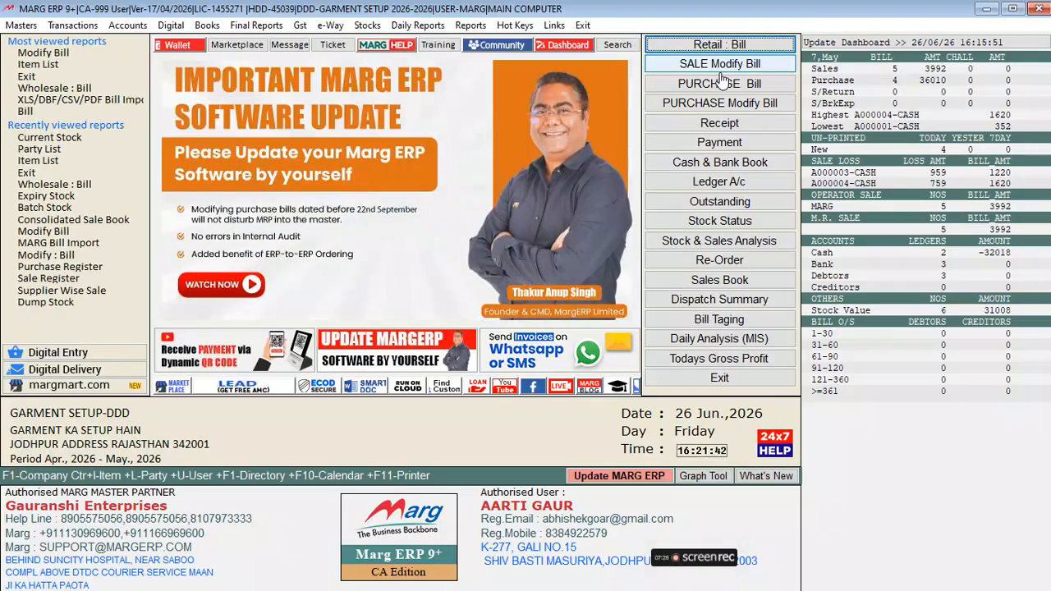
left_click(719, 60)
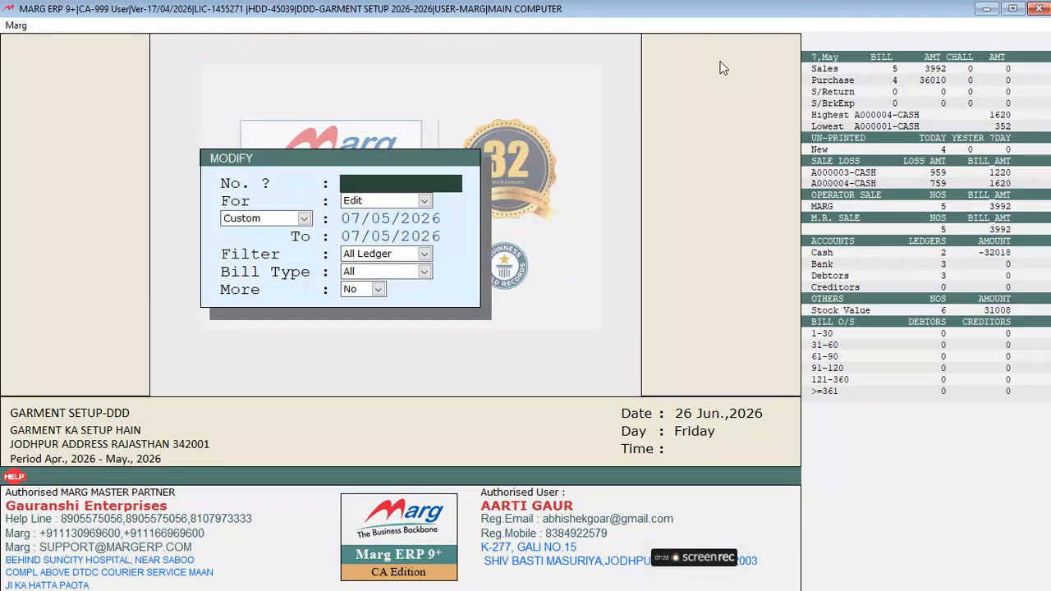
key("Return")
key("a")
key("Return")
key("Return")
key("Return")
Change the PANT quantity to 2 and save the bill at 1300.00
key("Return")
key("Return")
key("Right")
key("Return")
key("Return")
key("Return")
key("Return")
key("Return")
key("Return")
key("Return")
key("Left")
type("2")
key("Return")
key("Return")
key("Return")
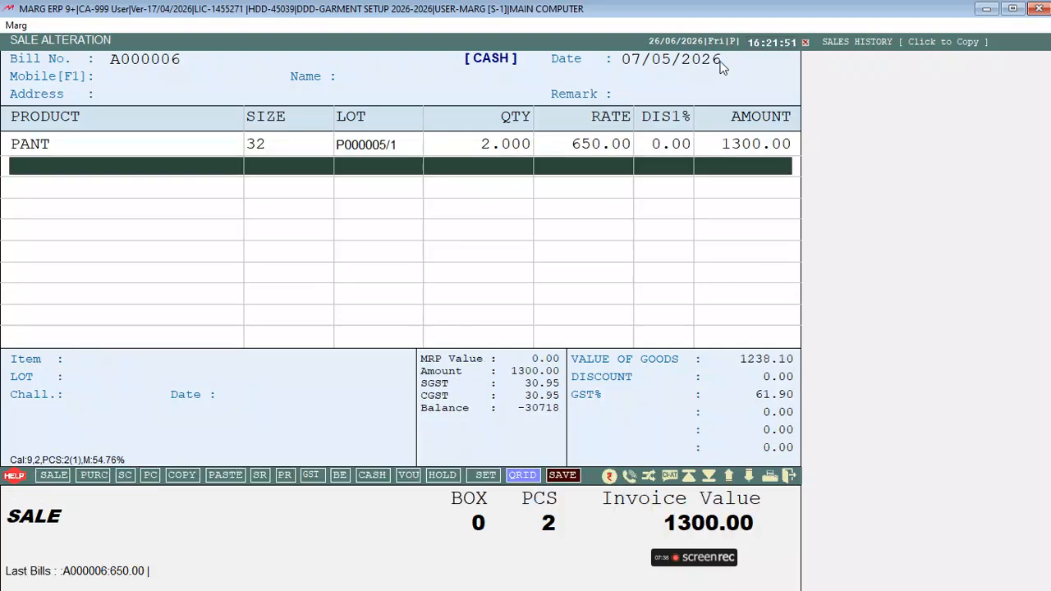
key("Return")
key("Return")
key("Return")
key("Return")
key("Return")
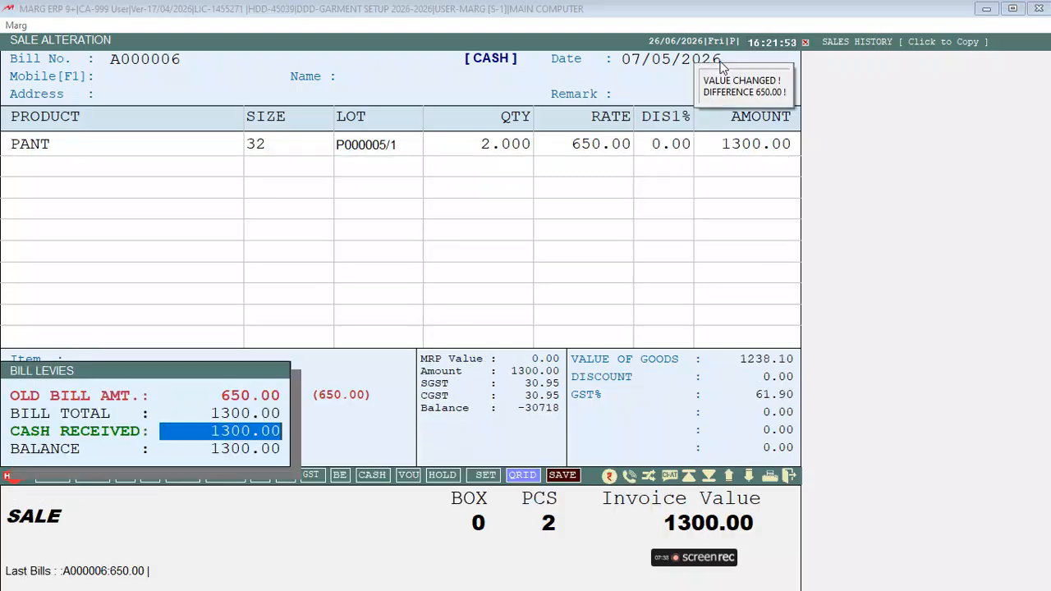
key("Return")
key("Escape")
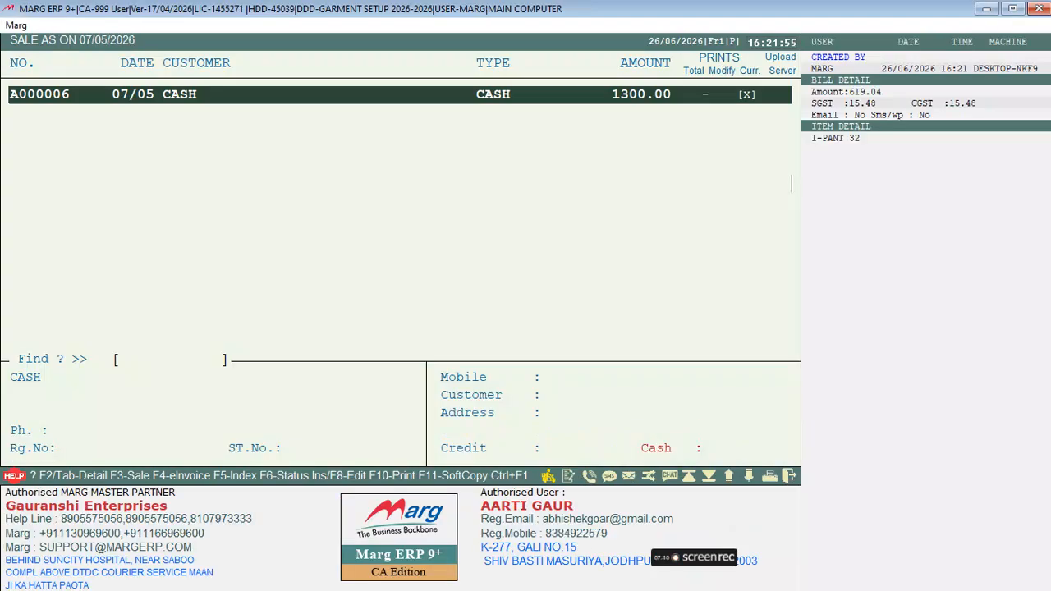
key("Escape")
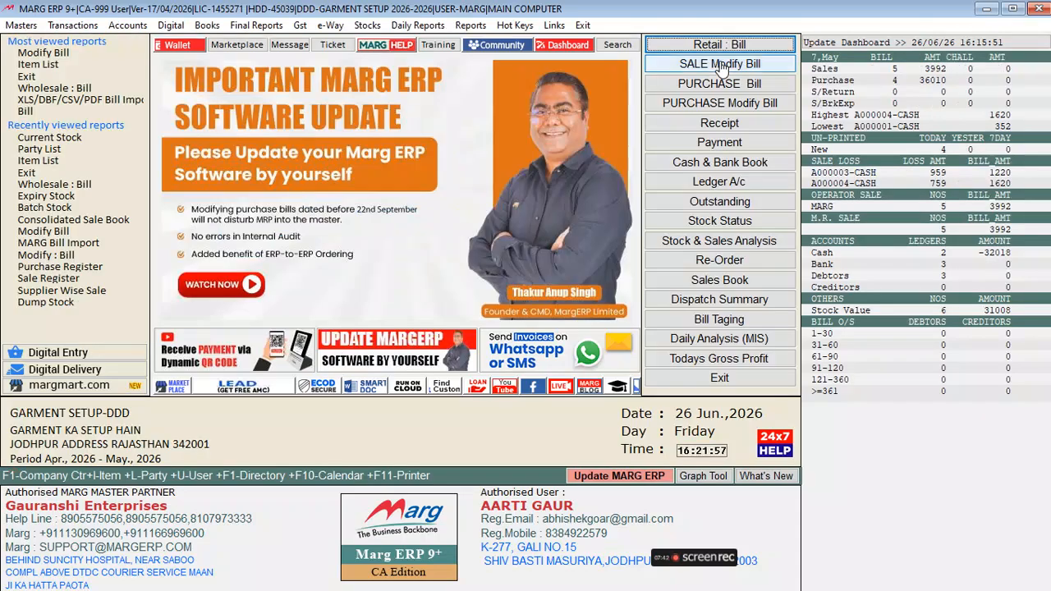
Start a purchase bill from the supplier with supplier bill number 3234234
left_click(738, 86)
key("Return")
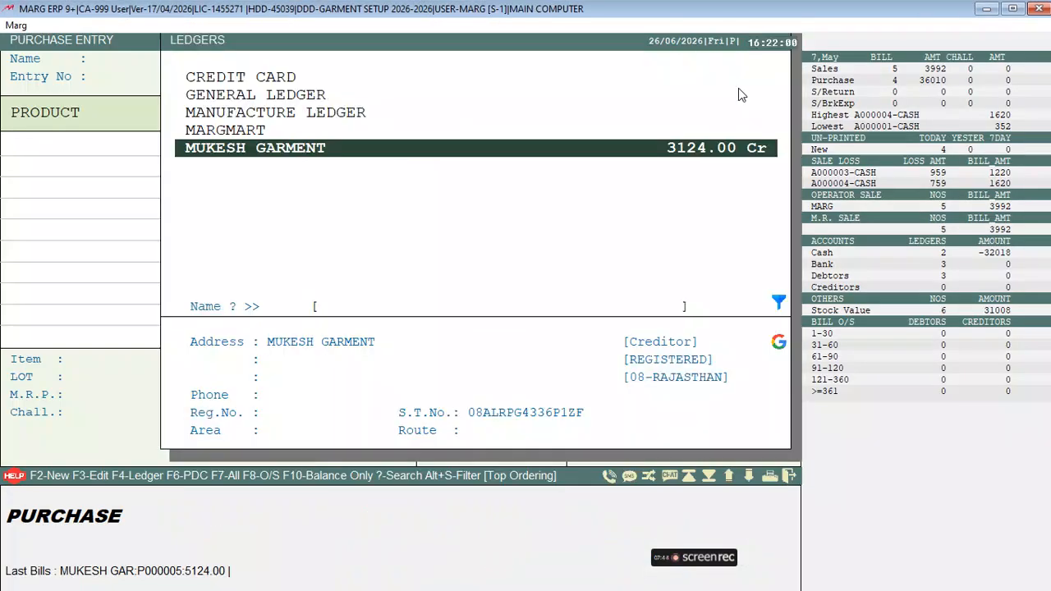
key("Return")
type("3234234")
key("Return")
key("Return")
key("Return")
key("Return")
key("Return")
key("Up")
key("Up")
key("Up")
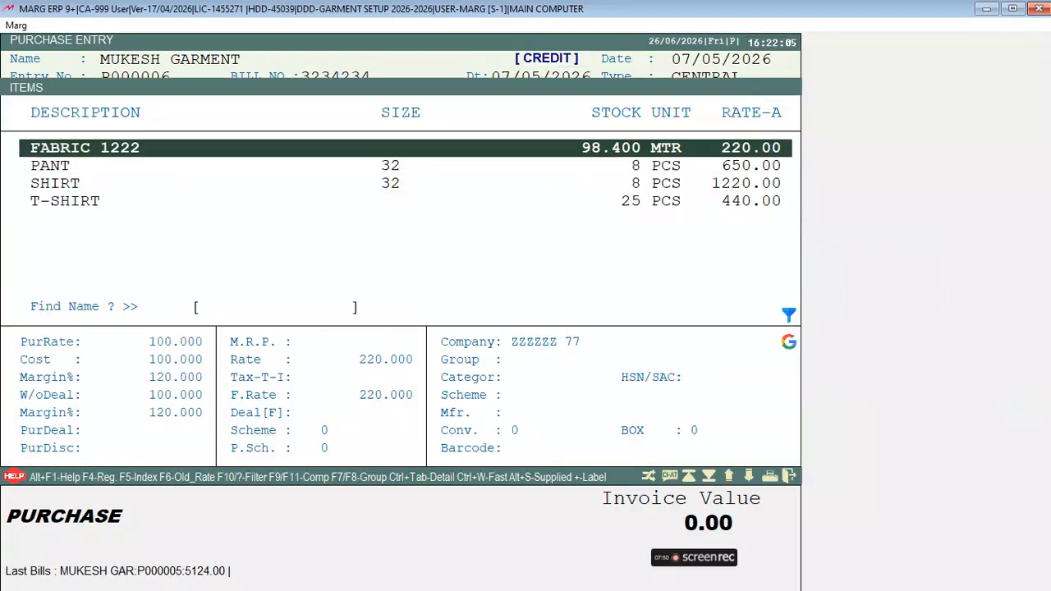
Create the new product COTTON 1212 via F2 and select it
key("F2")
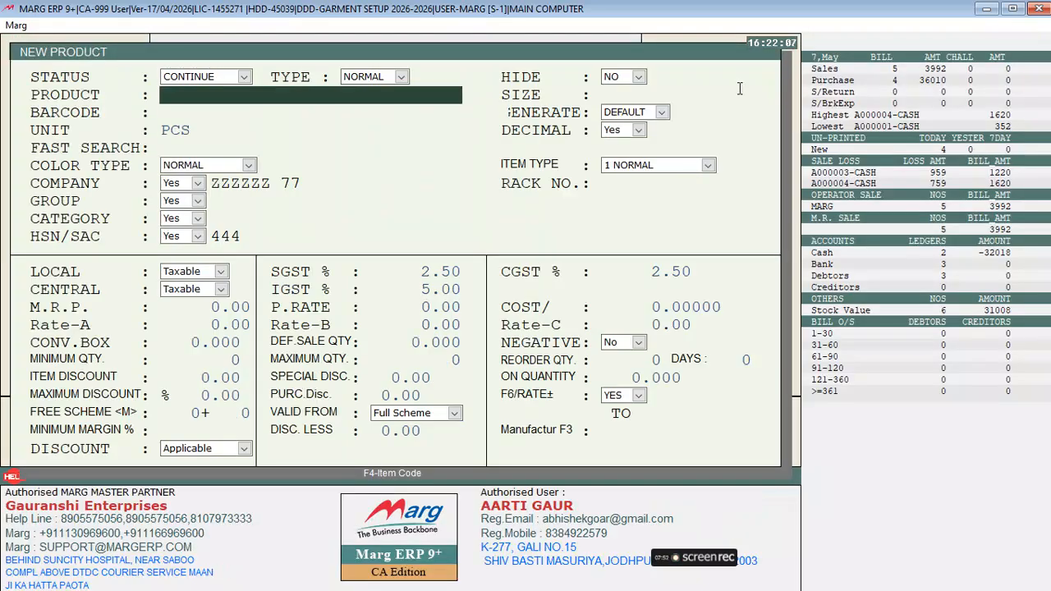
type("COTTON 1212")
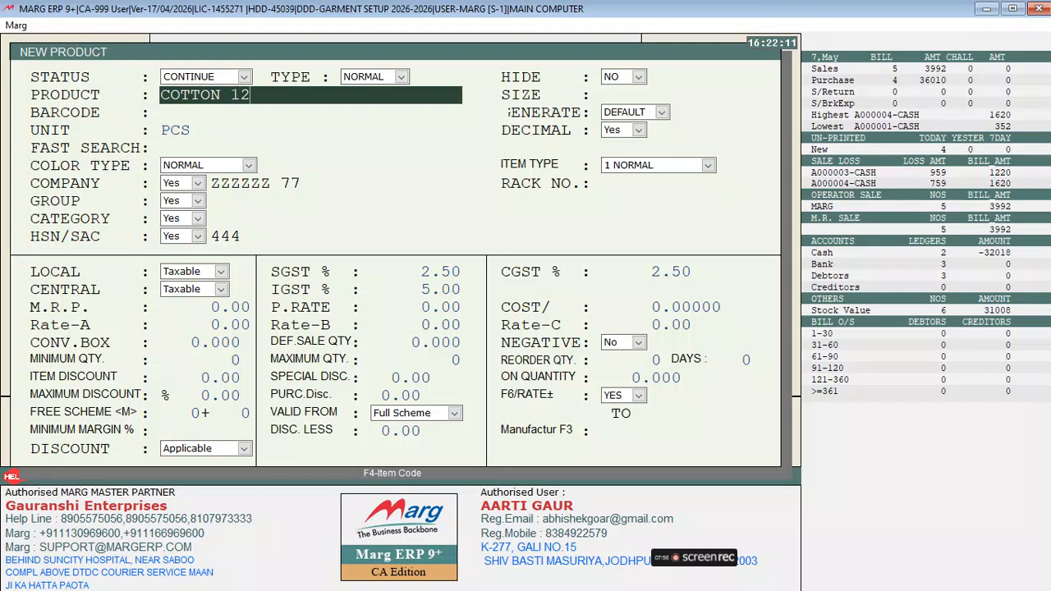
key("Return")
key("Return")
key("Return")
key("Return")
key("Return")
key("Return")
key("Return")
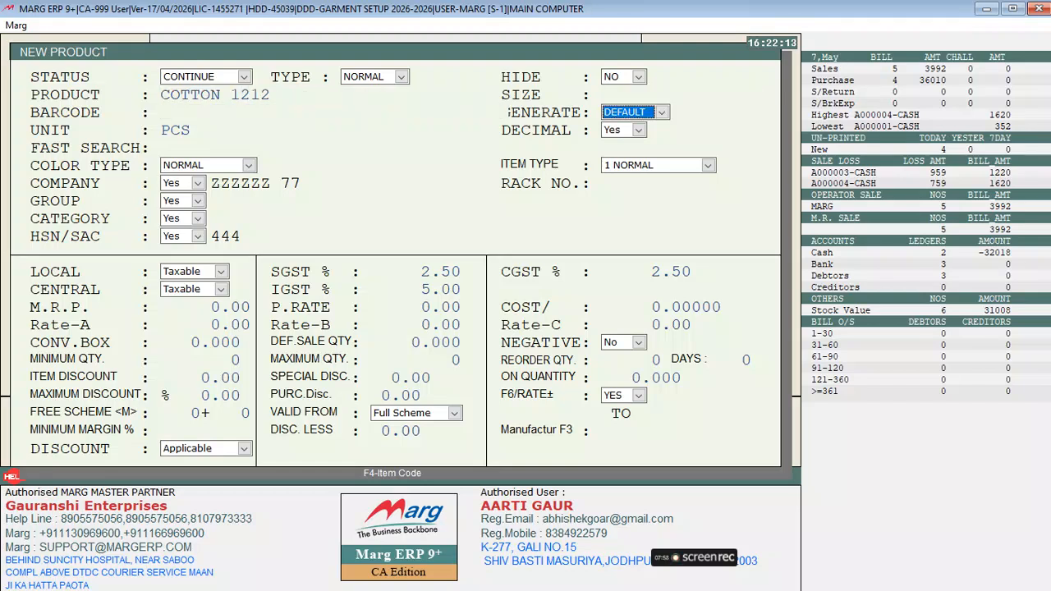
key("Page_Down")
key("Return")
key("Return")
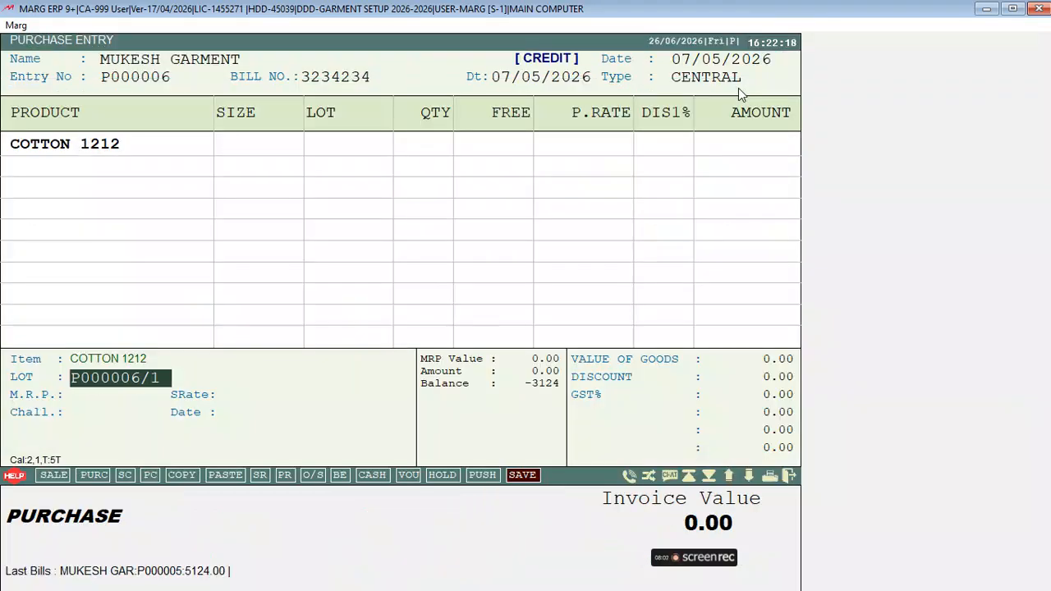
key("Return")
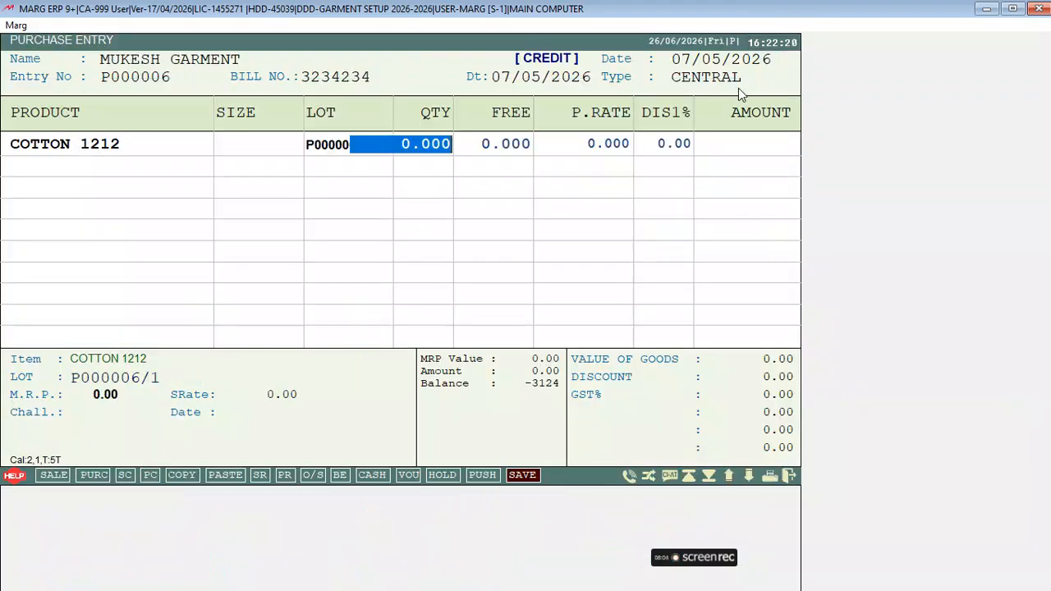
type("100")
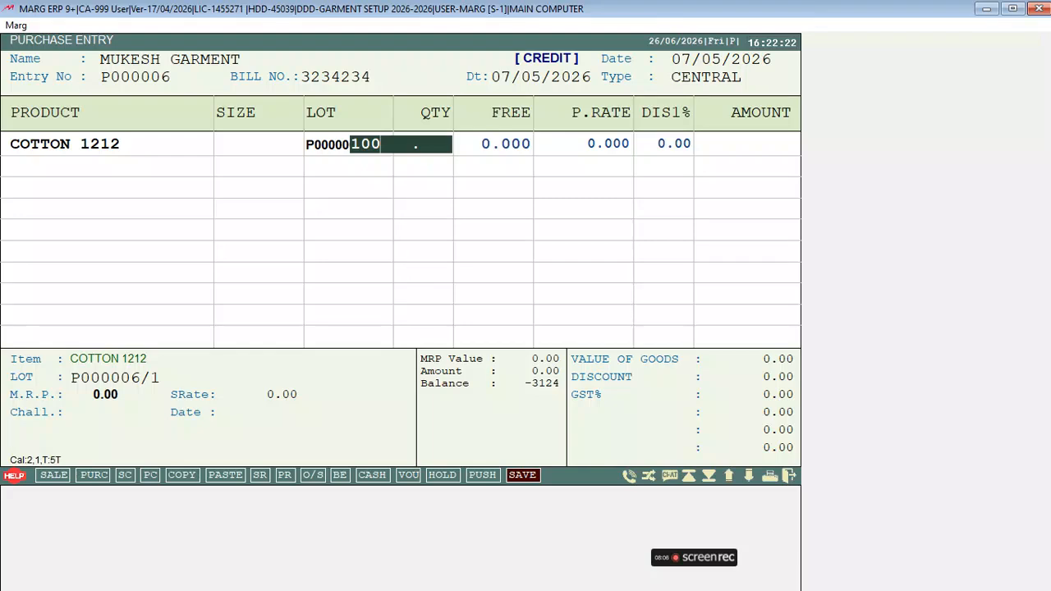
key("Escape")
Change COTTON 1212's unit from PCS to MTR and add it to the purchase grid
key("Return")
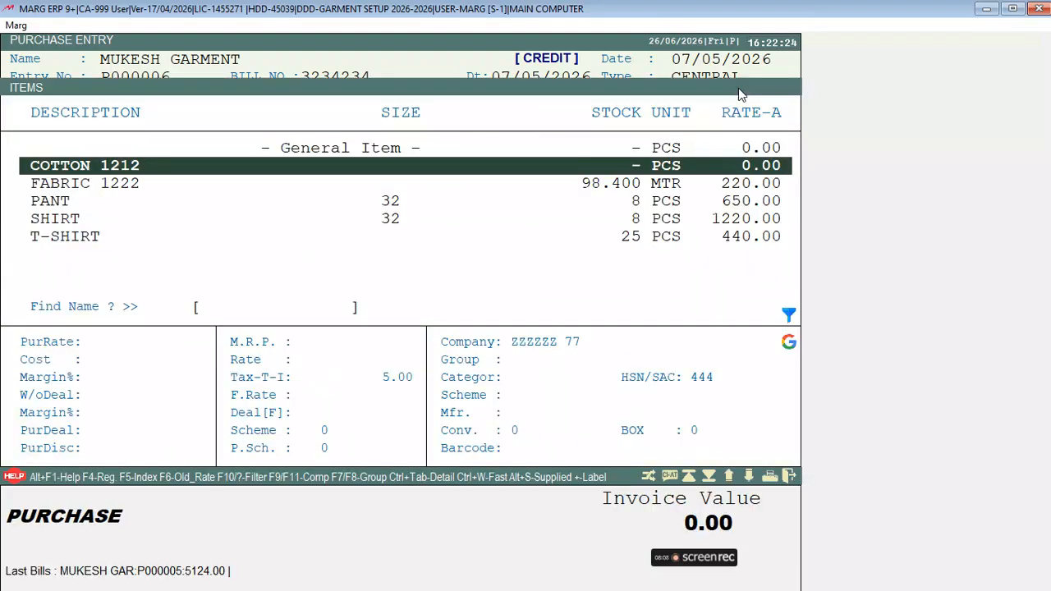
key("F3")
key("Return")
key("Return")
key("Return")
key("Return")
key("BackSpace")
type("MTR")
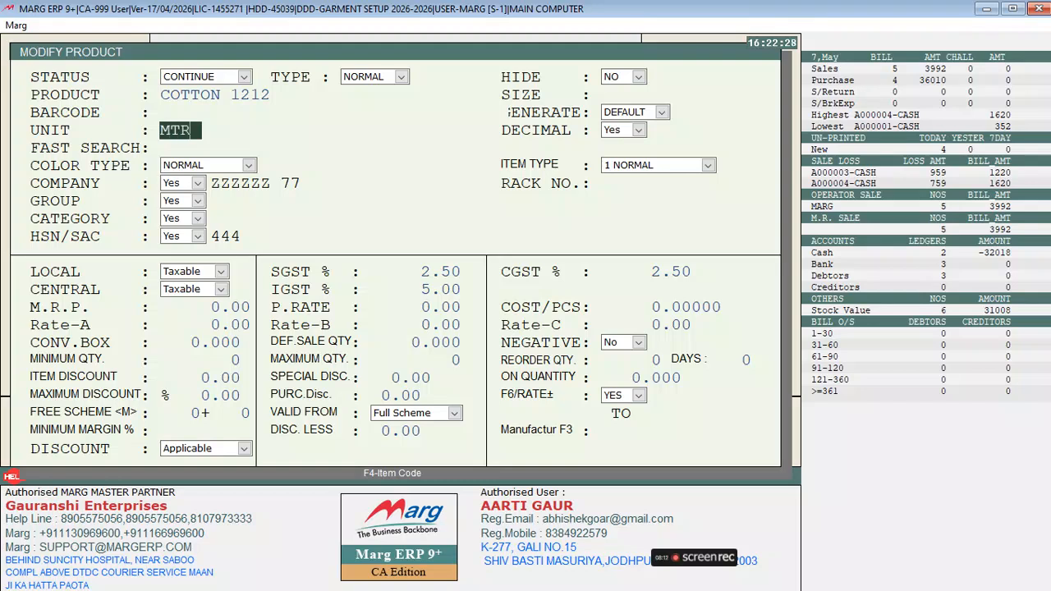
key("Return")
key("Return")
key("Return")
key("Return")
key("Return")
key("Return")
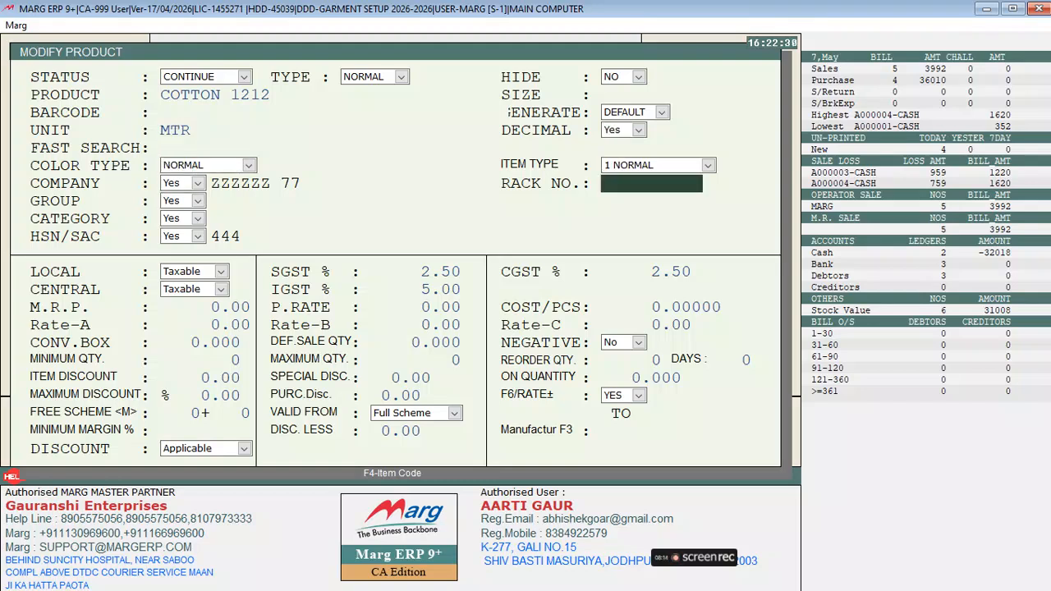
key("Escape")
key("Return")
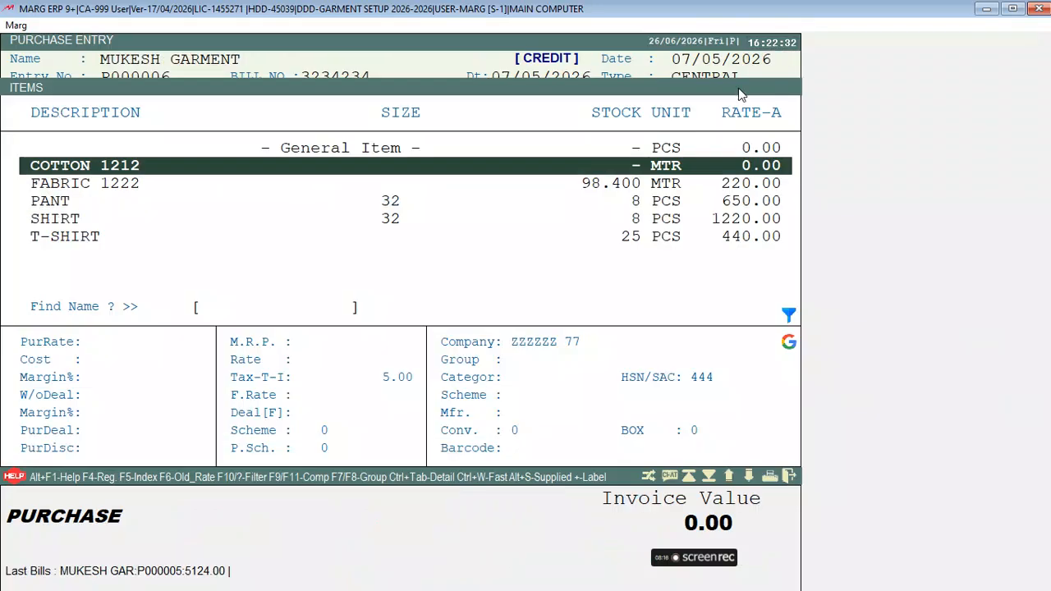
key("Return")
Enter quantity 100, purchase rate 32 and Rate-A sale price 120 for COTTON 1212
key("Return")
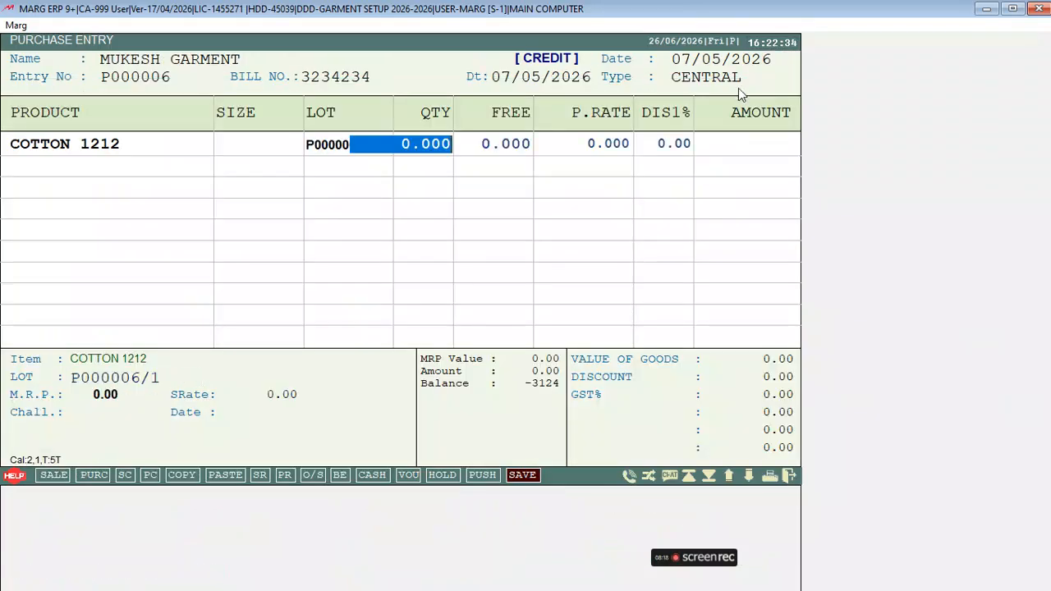
type("100 .")
key("Return")
key("Return")
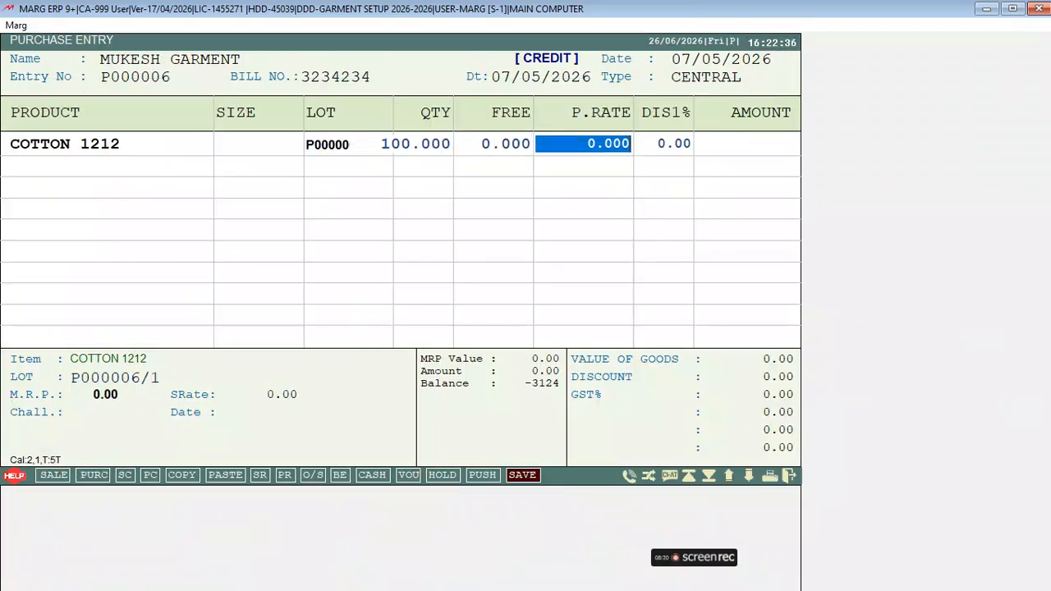
type("32 .")
key("Return")
key("Return")
key("Return")
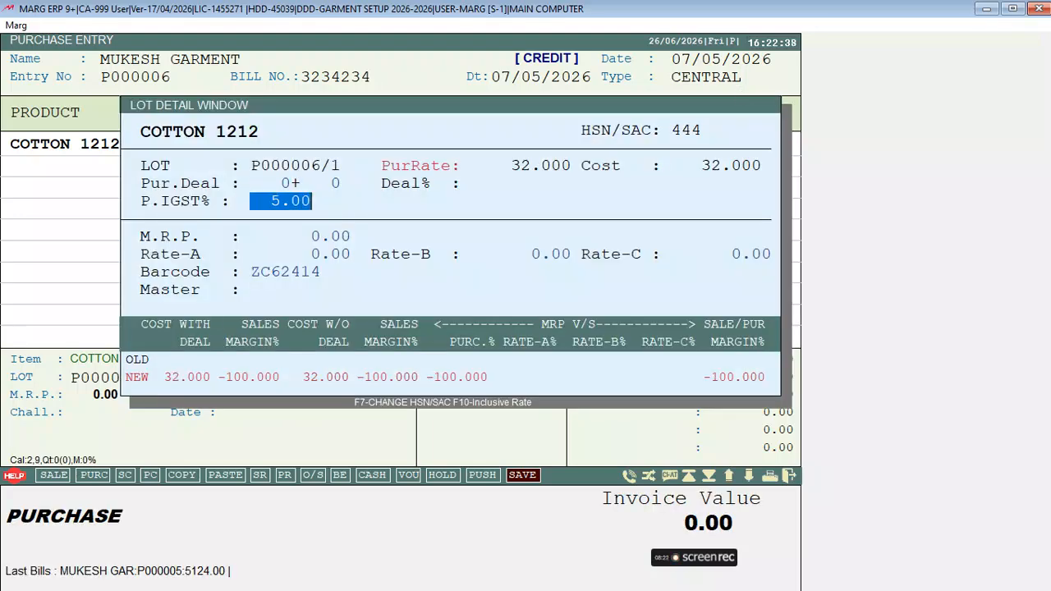
key("Return")
key("Return")
type("120")
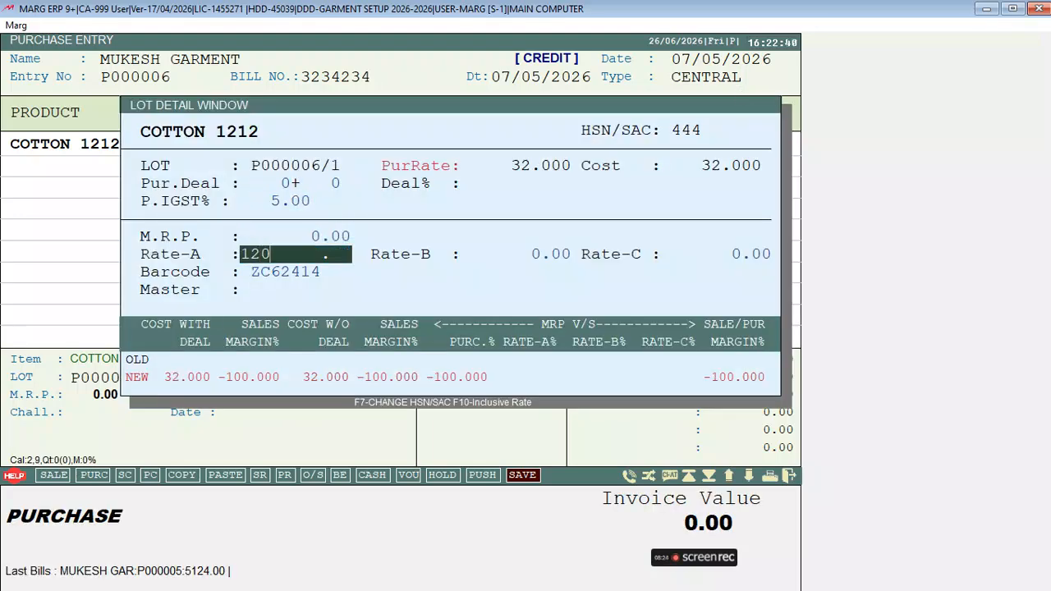
key("Return")
key("Return")
key("Return")
key("Return")
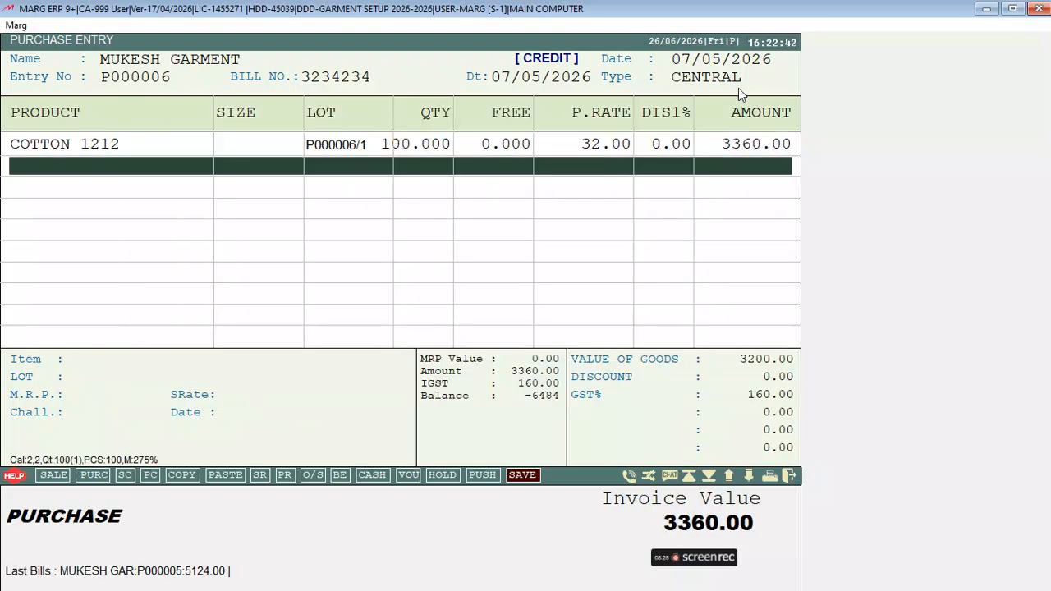
key("Return")
Save purchase bill P000006 at 3360.00 and print 1 barcode label
key("Return")
key("Return")
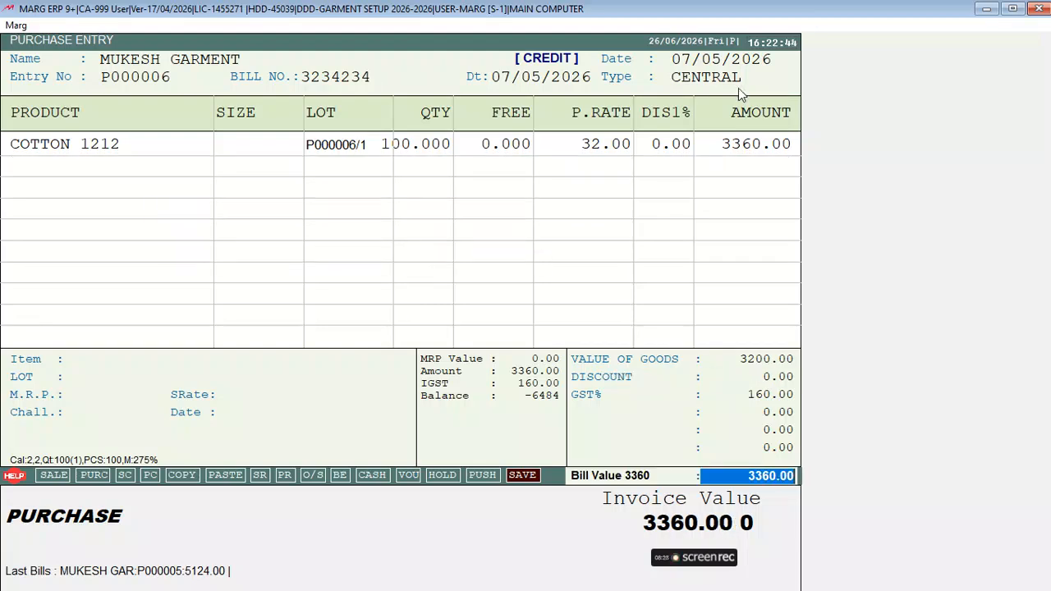
key("Return")
key("Return")
key("Right")
key("Right")
key("Right")
key("Return")
key("Return")
key("Return")
key("Return")
key("Return")
key("Return")
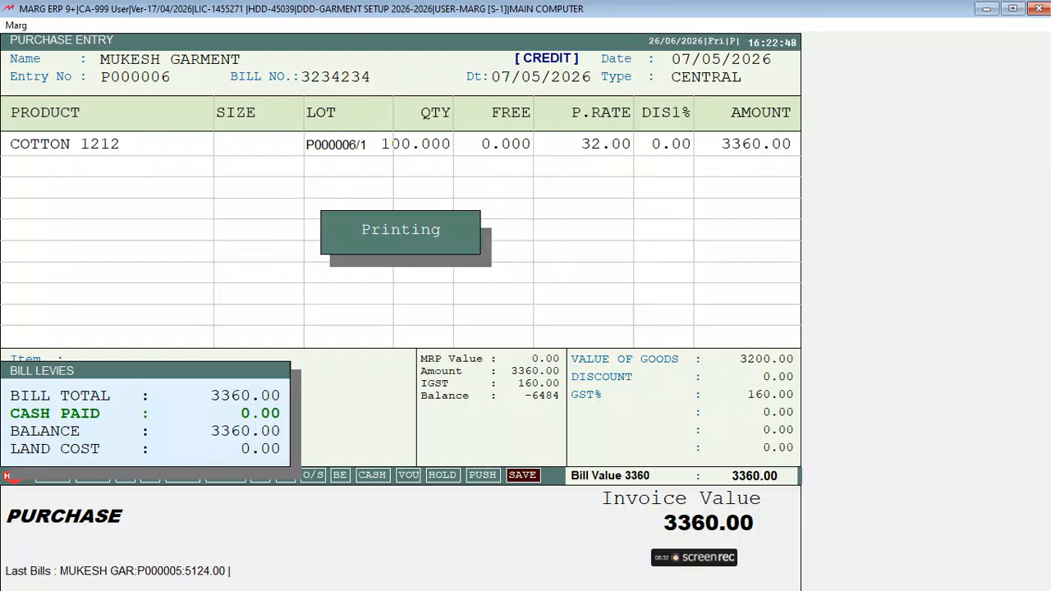
key("Return")
type("1")
key("Return")
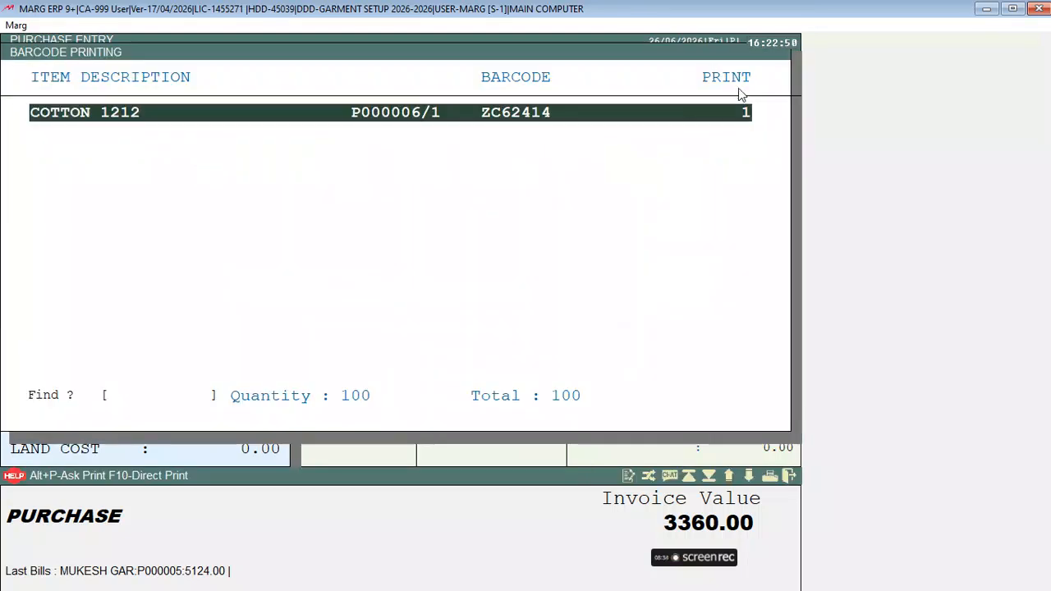
key("Return")
type("1")
key("Return")
key("alt+p")
key("Escape")
key("Escape")
key("Escape")
key("Escape")
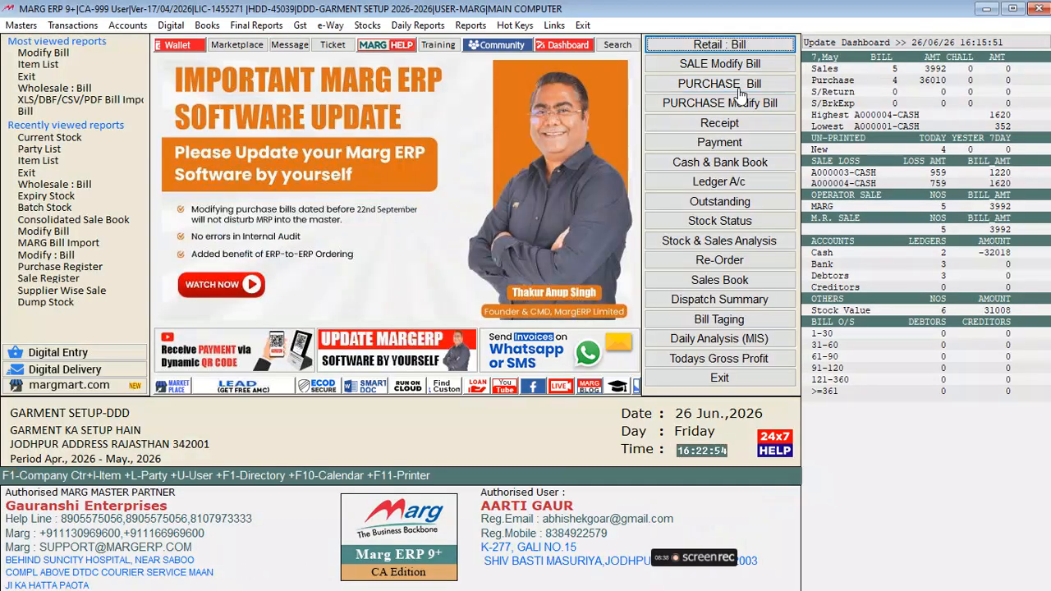
Start a new retail sale bill with one PANT from its lot
key("Return")
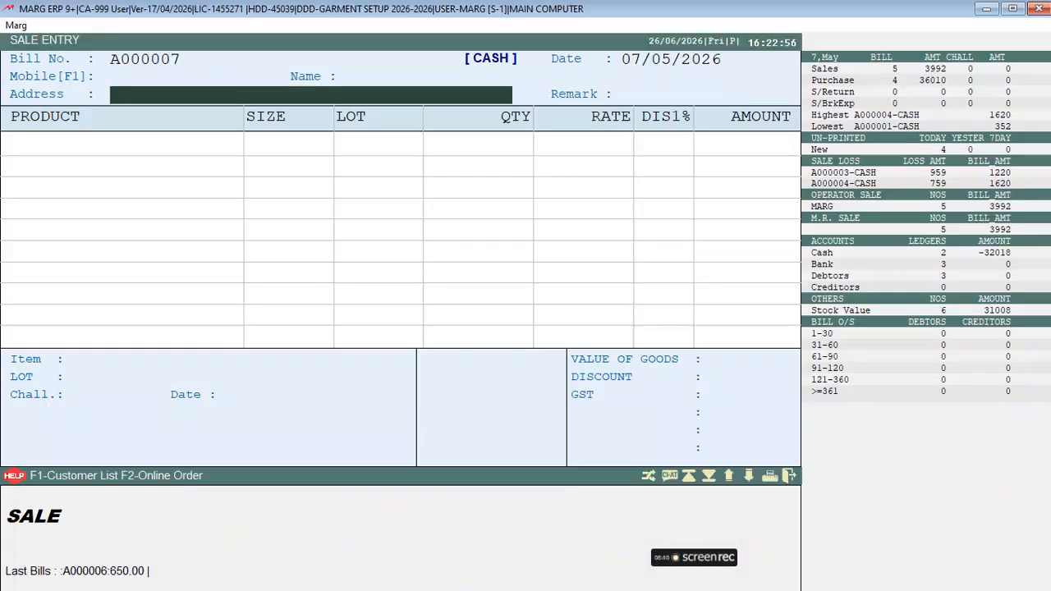
key("Return")
key("Down")
key("Up")
key("Return")
key("Return")
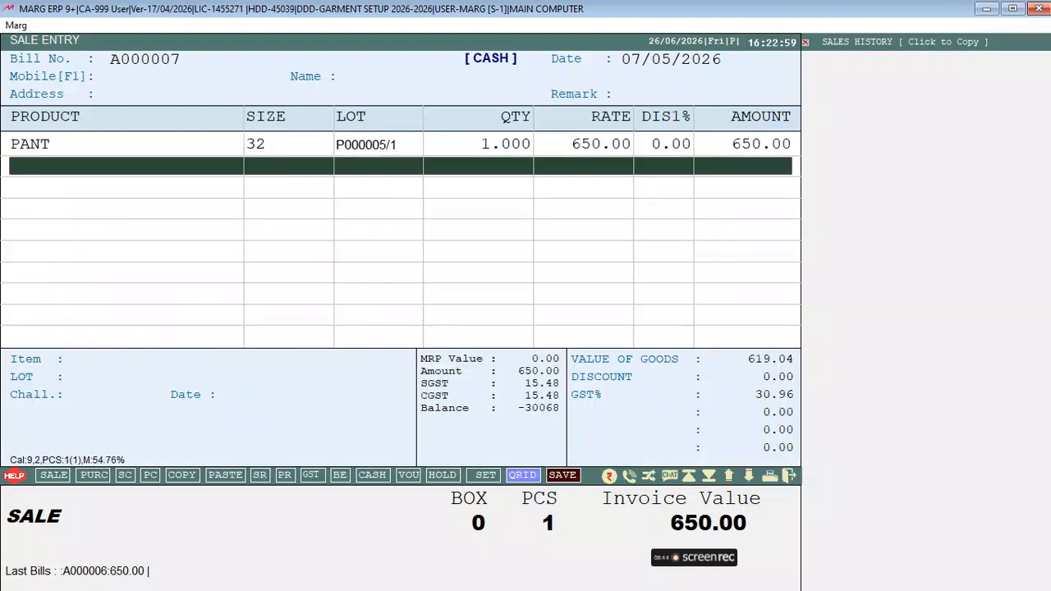
Add COTTON 1212 lot P000006/1 with quantity 2.6
key("Return")
key("Up")
key("Up")
key("Return")
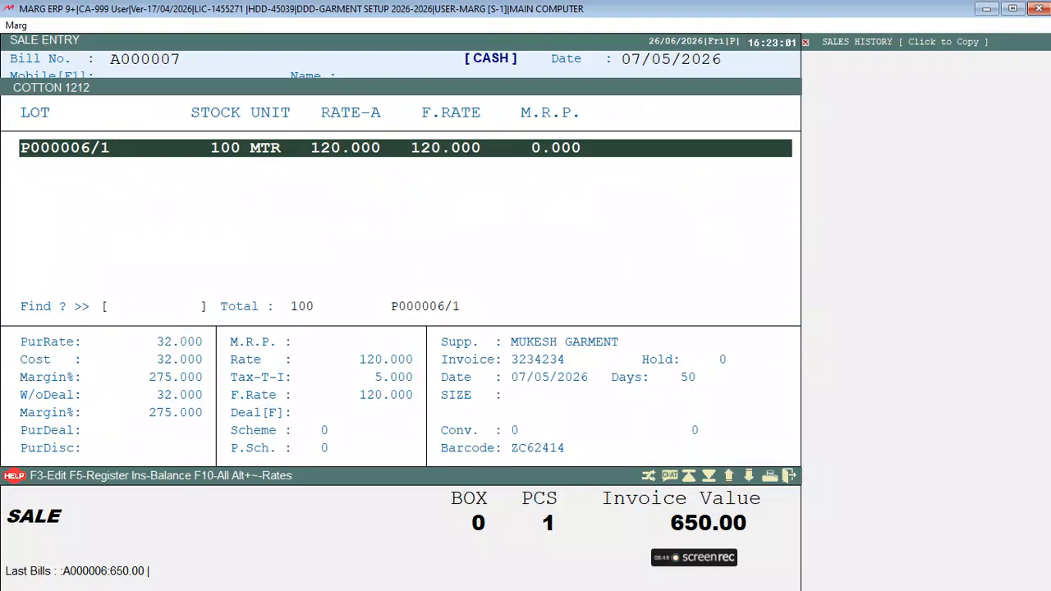
key("Return")
key("Up")
key("Return")
key("Return")
type("2.6")
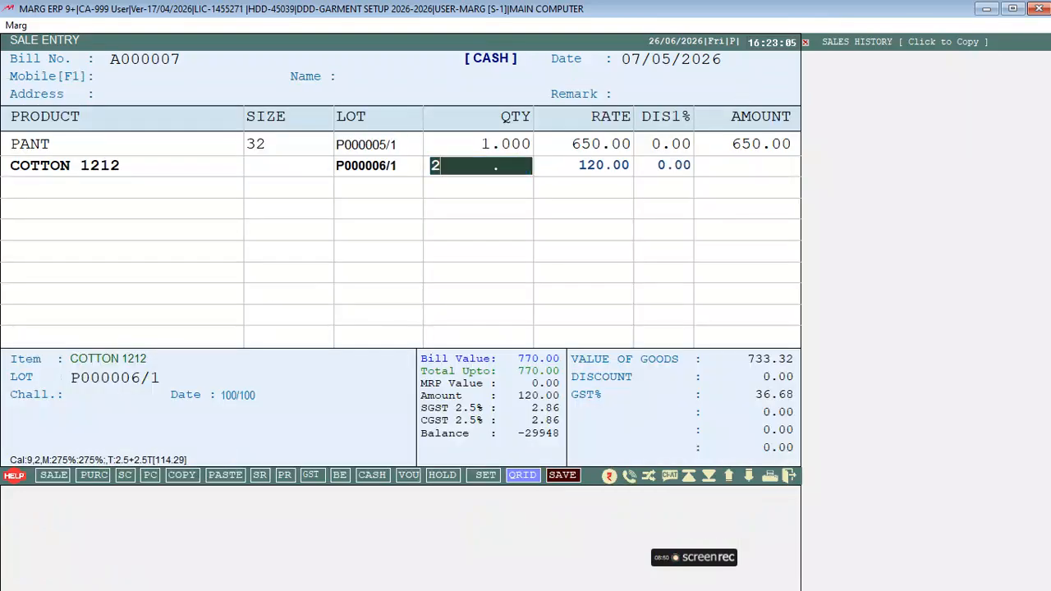
key("Return")
key("Return")
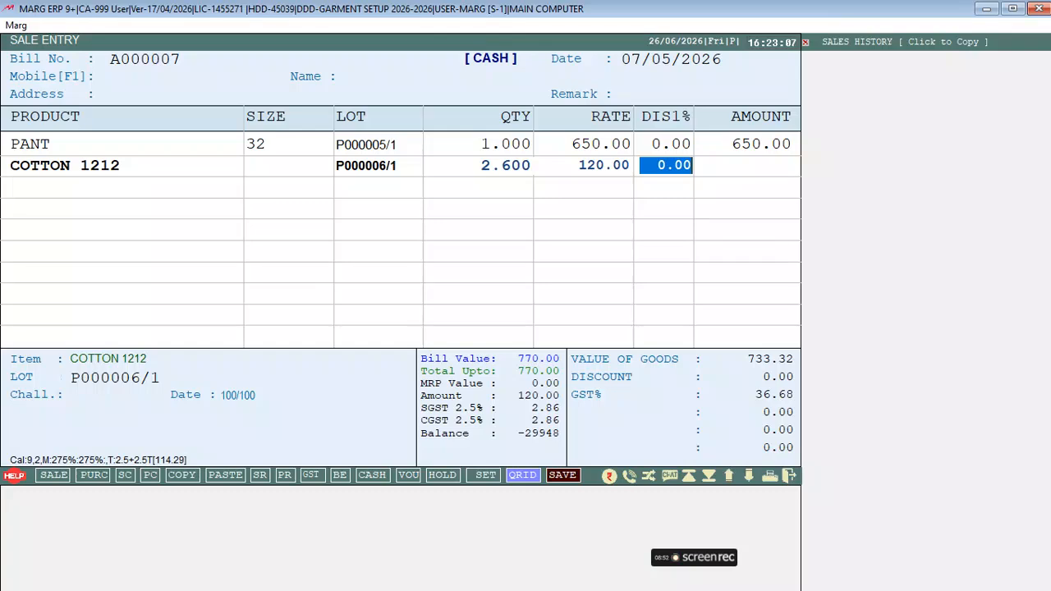
key("Return")
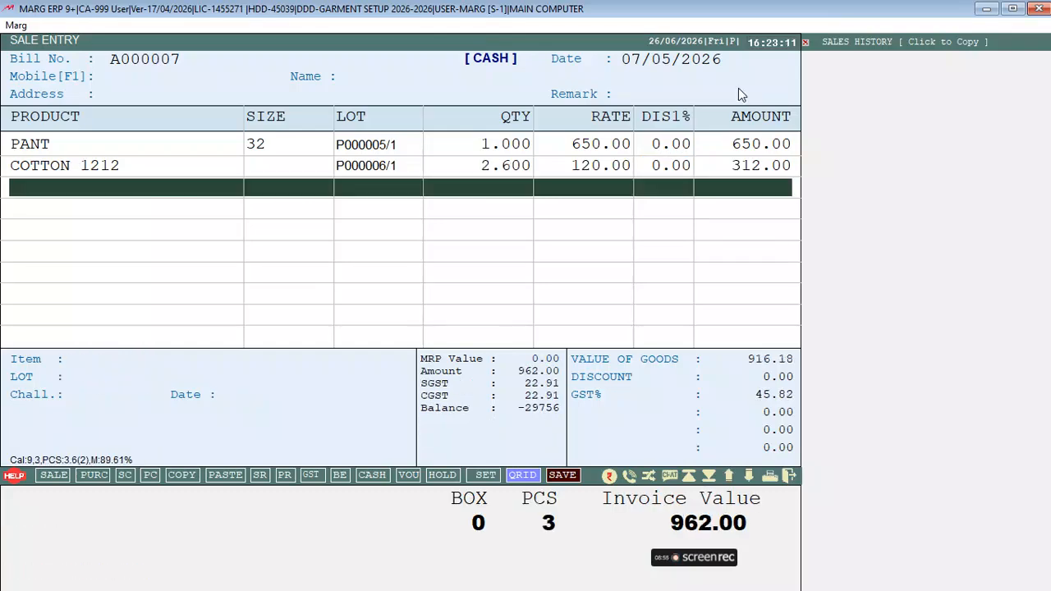
Save bill A000007 at 962.00 with no discount and close the preview
key("Return")
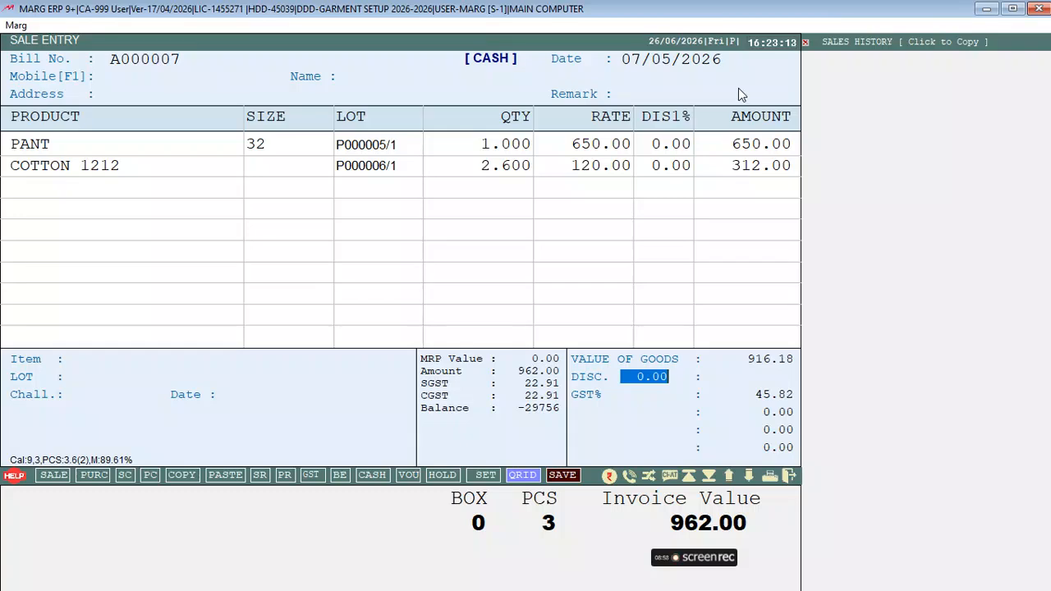
key("Return")
key("Return")
key("Return")
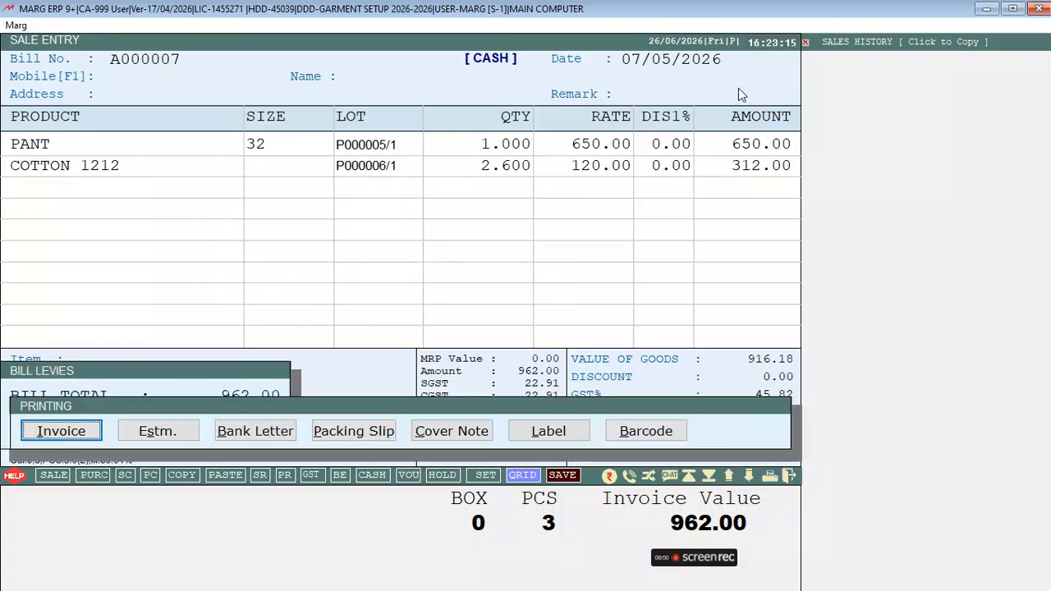
key("Return")
key("Return")
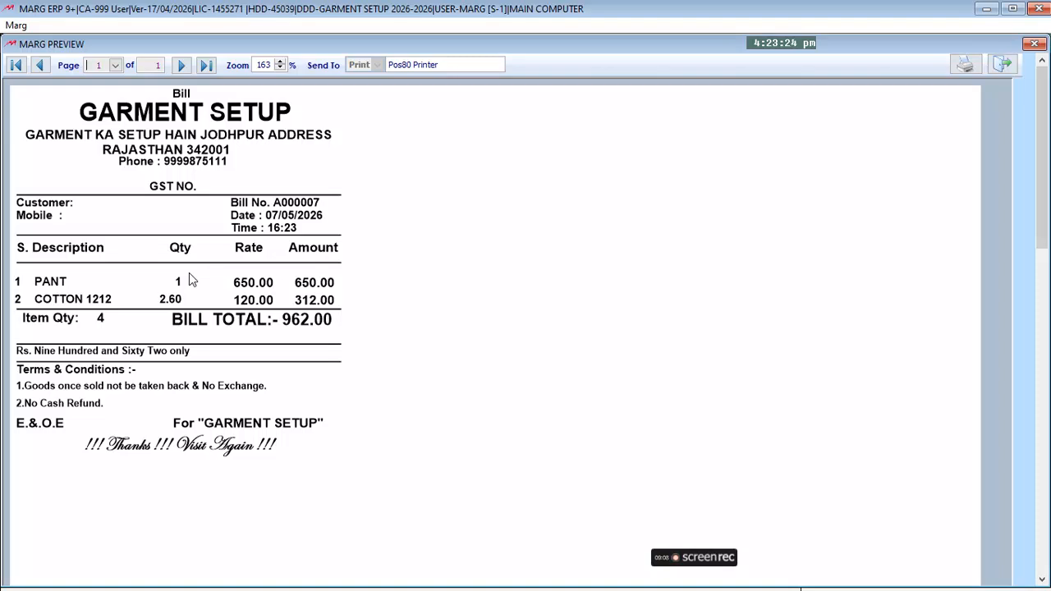
key("Escape")
key("Escape")
key("Escape")
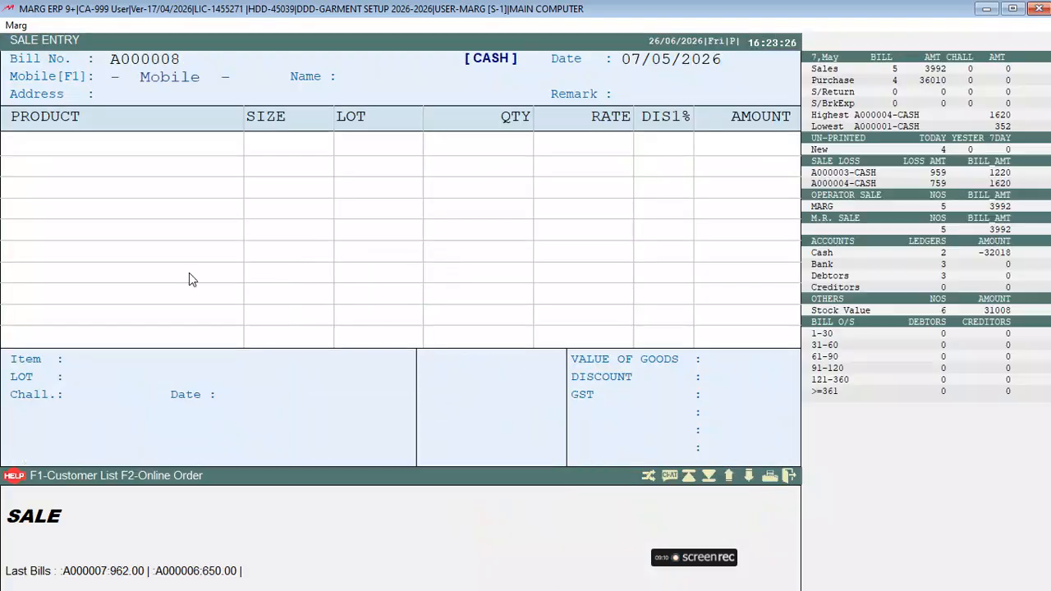
Review COTTON 1212's stock register: purchase 3234234 for 100 and sale A000007 for 2.6
key("ctrl+i")
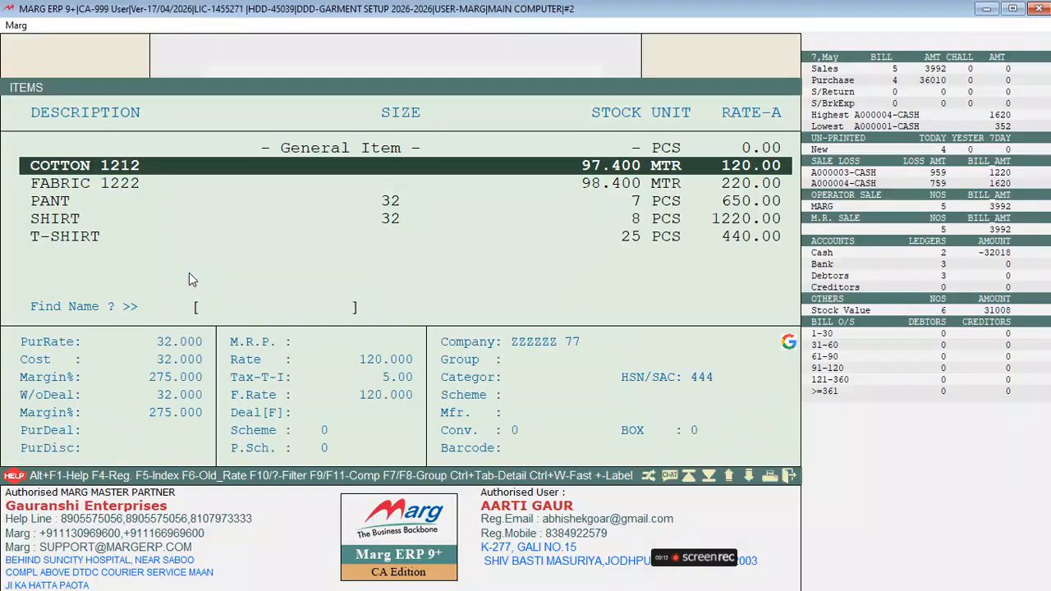
key("Up")
key("F4")
key("Return")
key("Return")
key("Return")
key("Return")
key("Up")
key("Down")
key("Up")
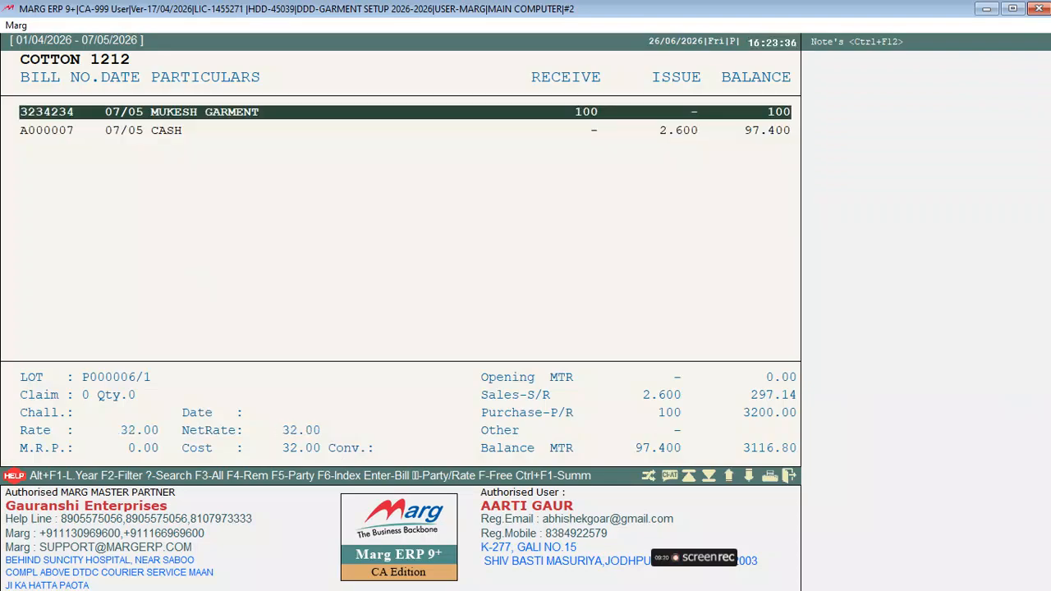
key("Escape")
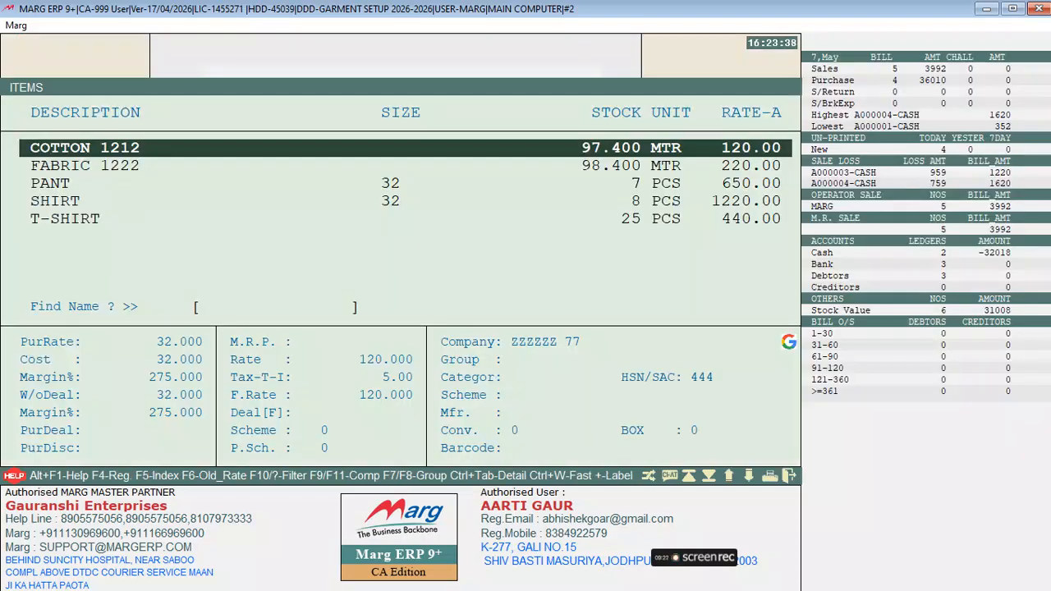
key("Escape")
Start a purchase with bill number 2121, view COTTON 1212's 97.400 available stock, then discard it
key("alt+p")
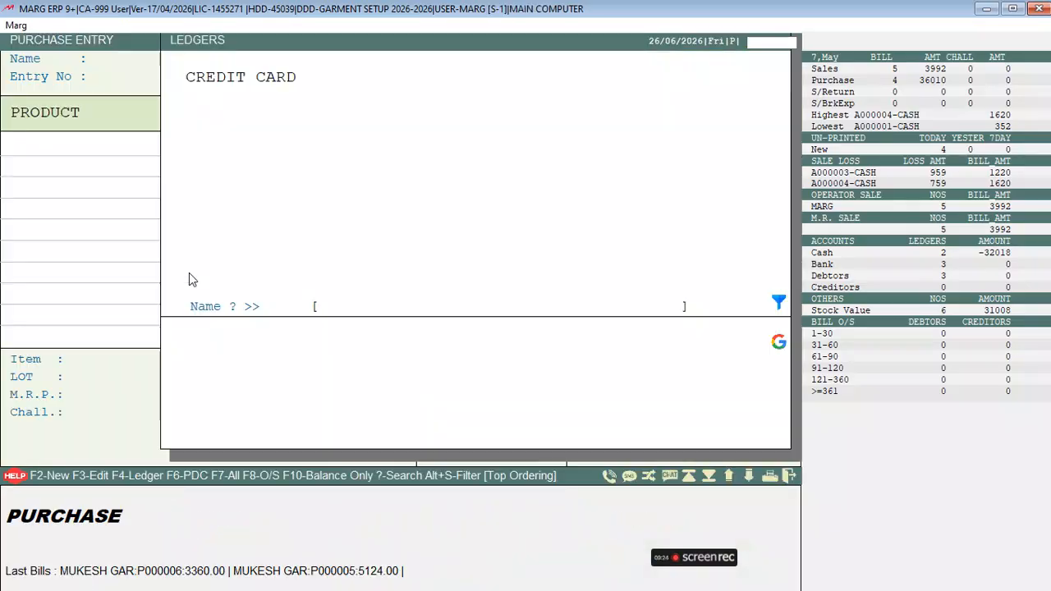
key("Return")
type("2121")
key("Return")
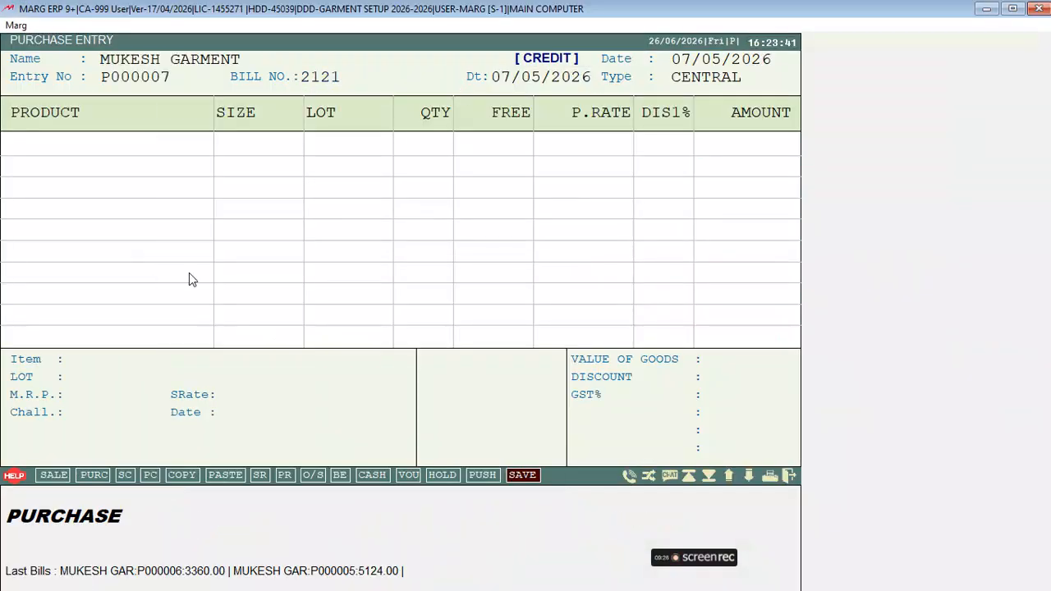
key("Return")
key("Return")
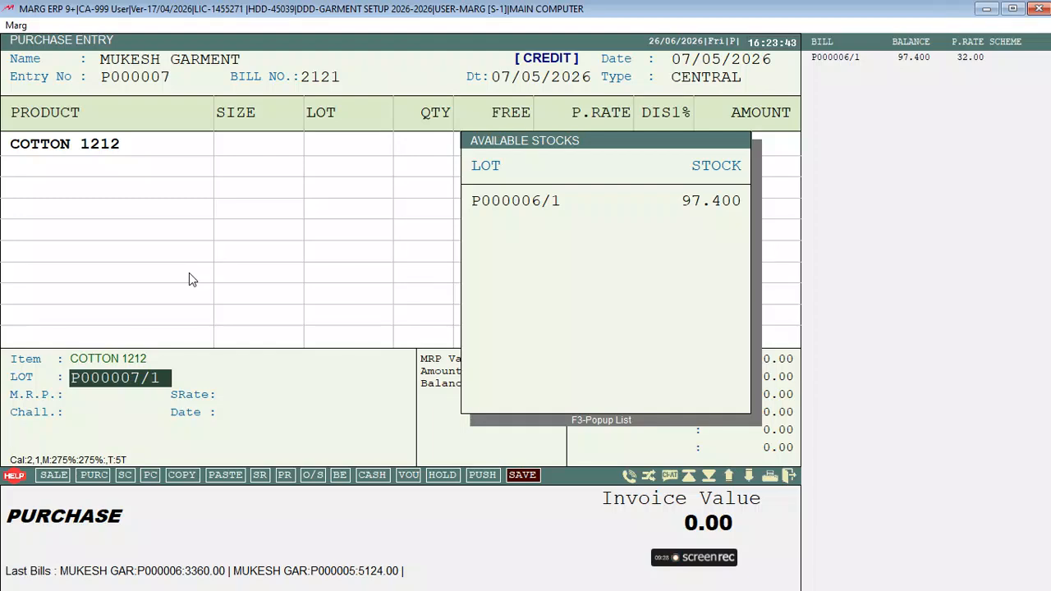
key("Escape")
key("Escape")
key("Escape")
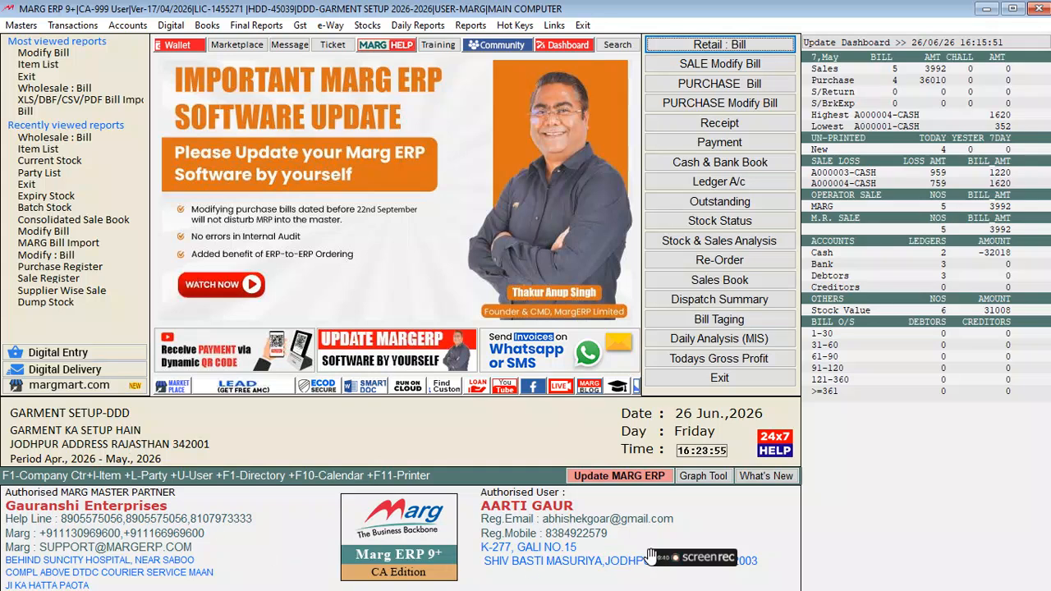
mouse_move(657, 559)
left_click(700, 221)
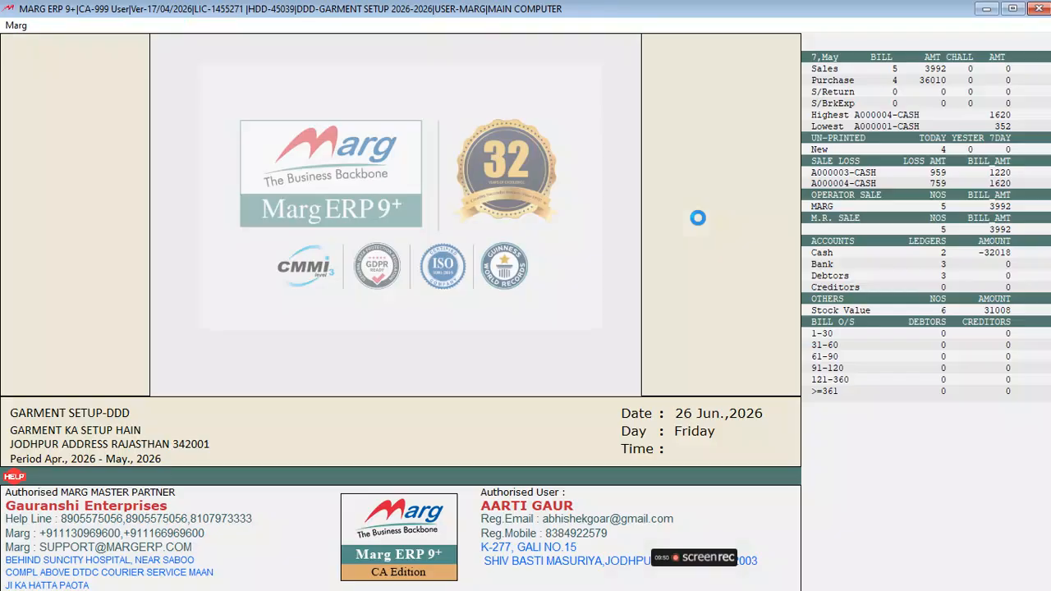
key("Escape")
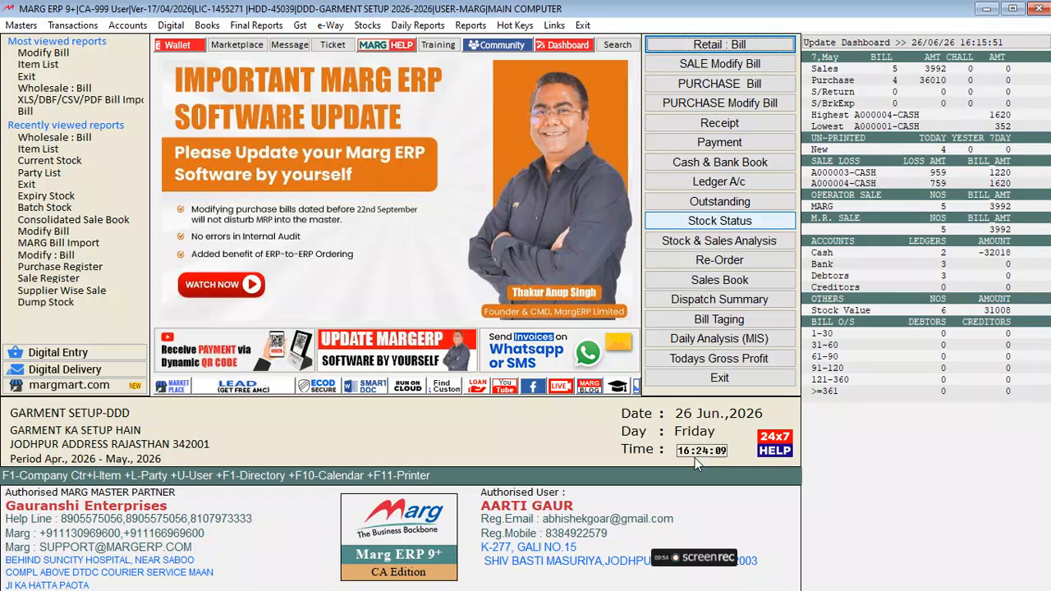
mouse_move(716, 563)
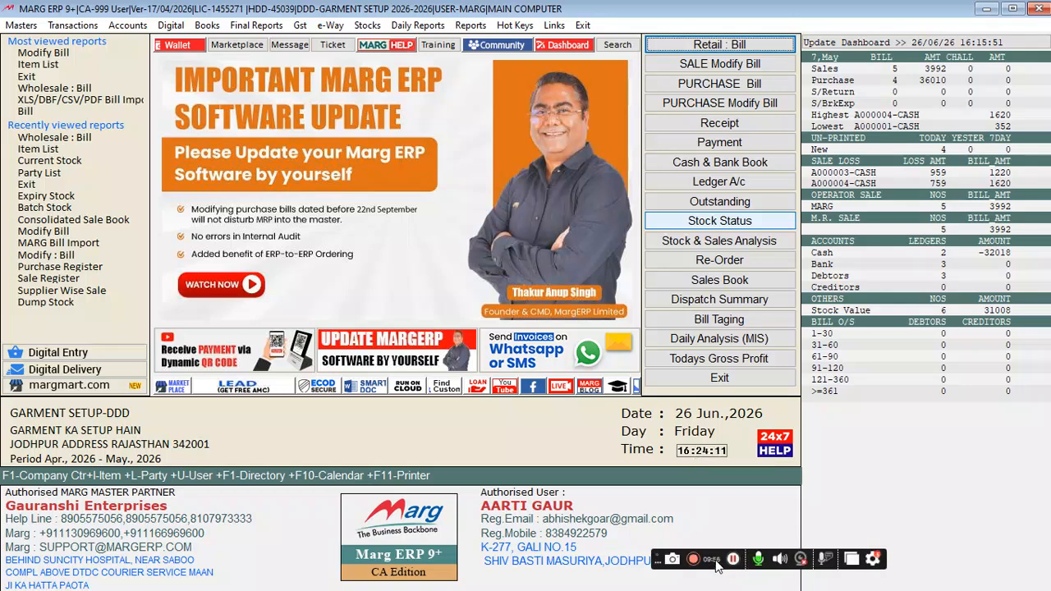